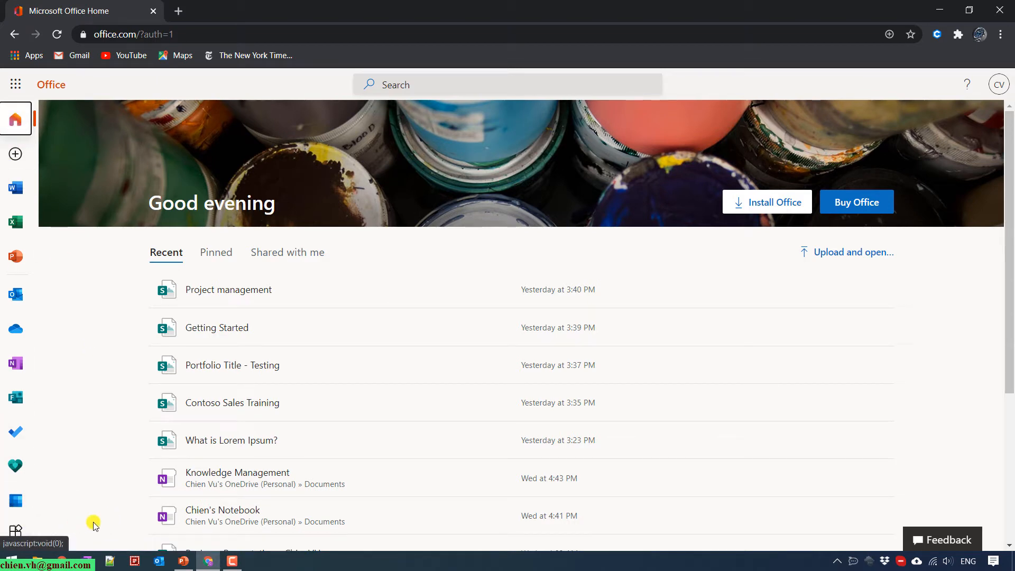
Open the All apps page on office.com from the left sidebar.
left_click(17, 535)
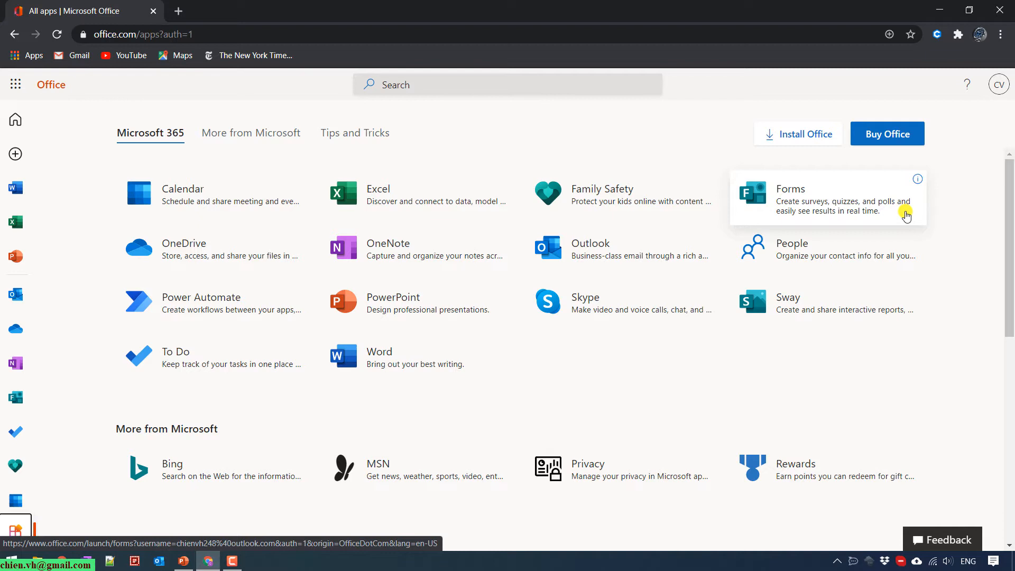
Launch Microsoft Forms from its tile in the All apps grid.
left_click(804, 193)
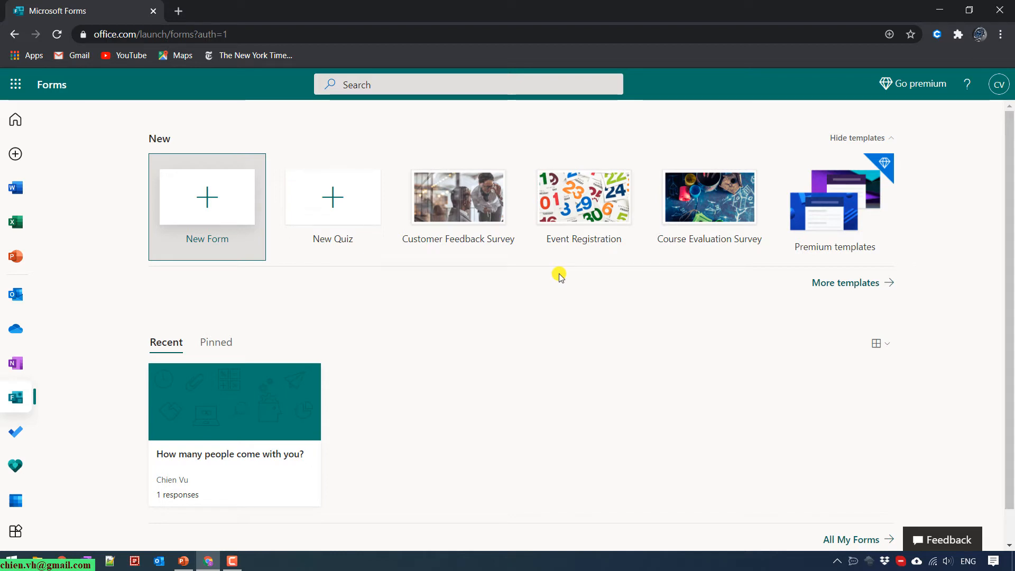
Scroll through the More templates gallery, then go back and create a New Form.
left_click(852, 284)
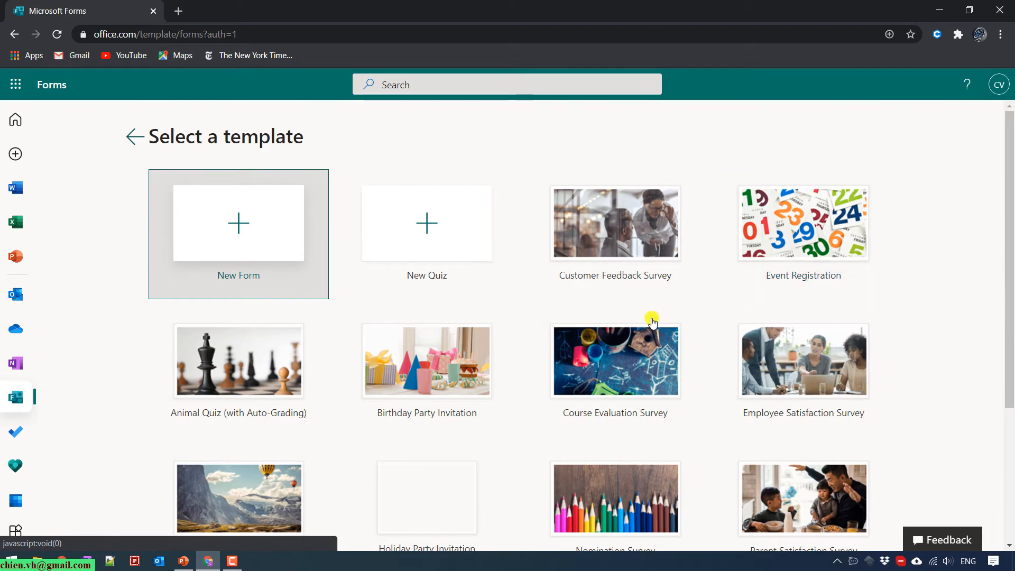
scroll(652, 321, "down", 5)
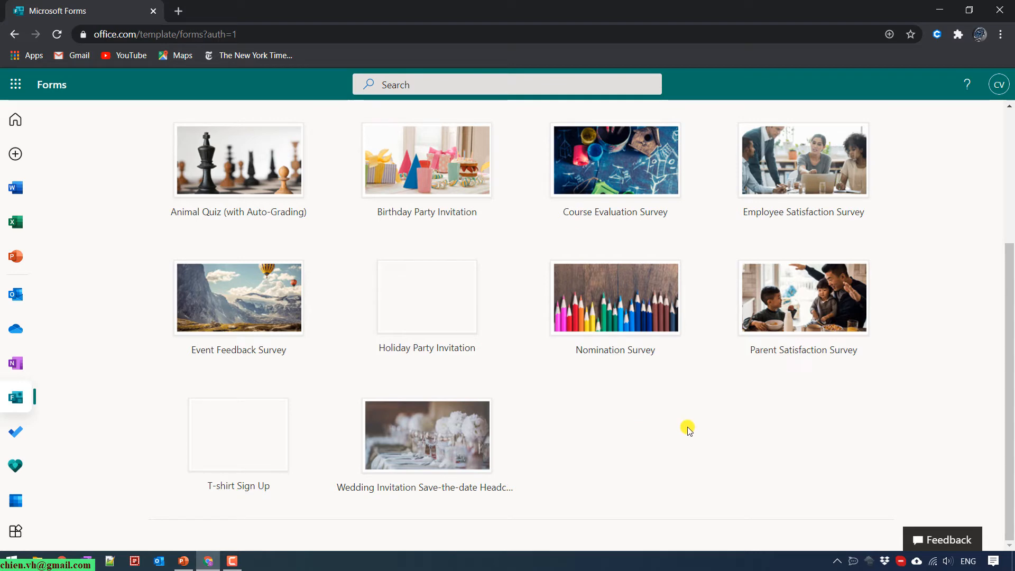
scroll(688, 430, "up", 5)
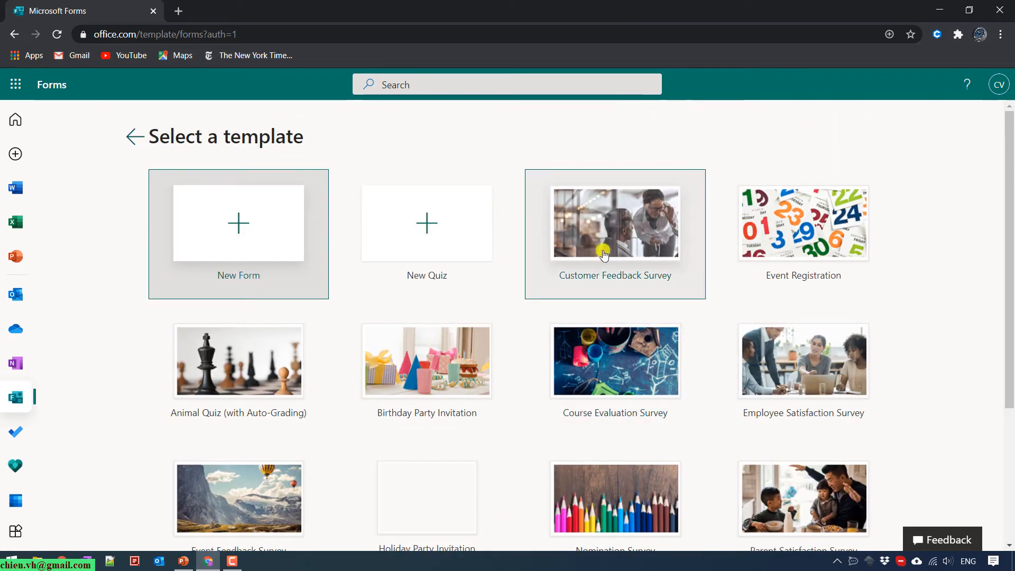
left_click(135, 137)
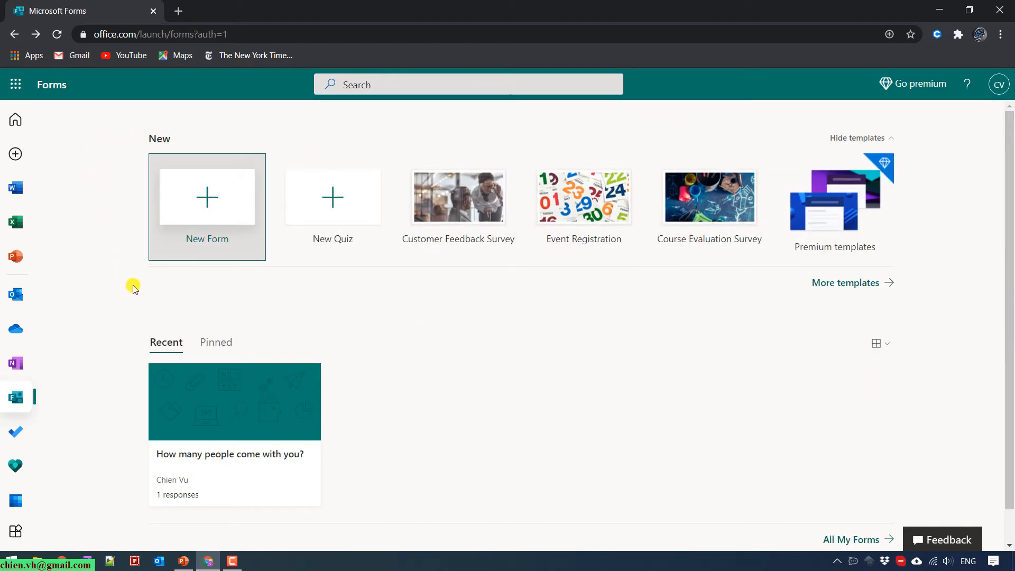
left_click(225, 191)
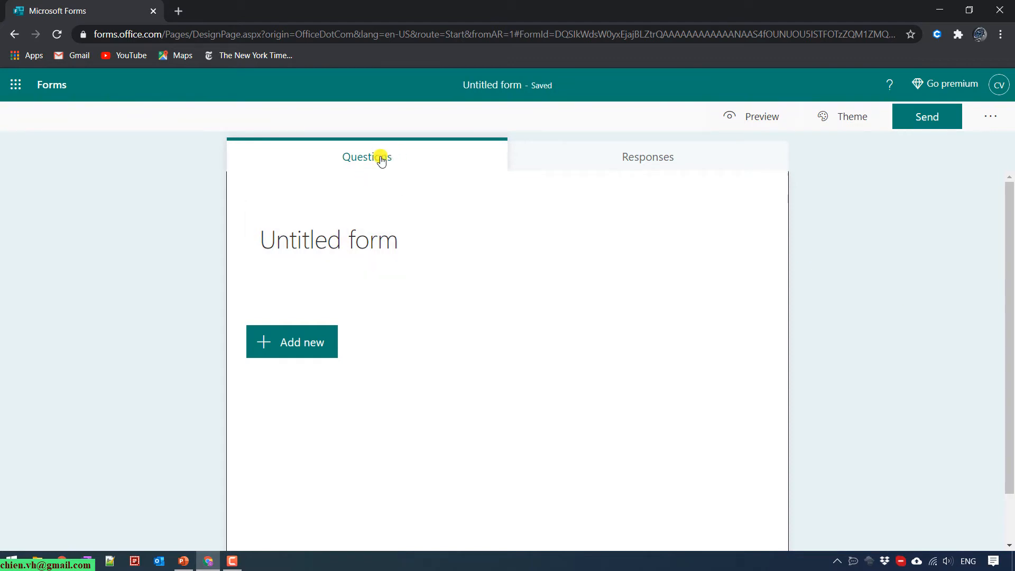
Confirm on the Responses tab that Untitled form has zero responses, then return to Questions.
left_click(661, 159)
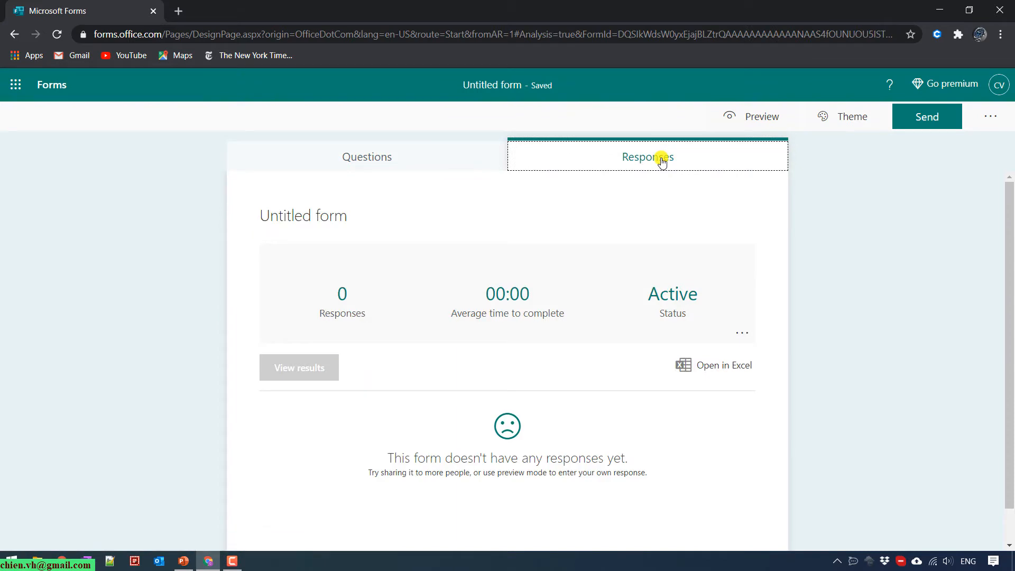
left_click(450, 160)
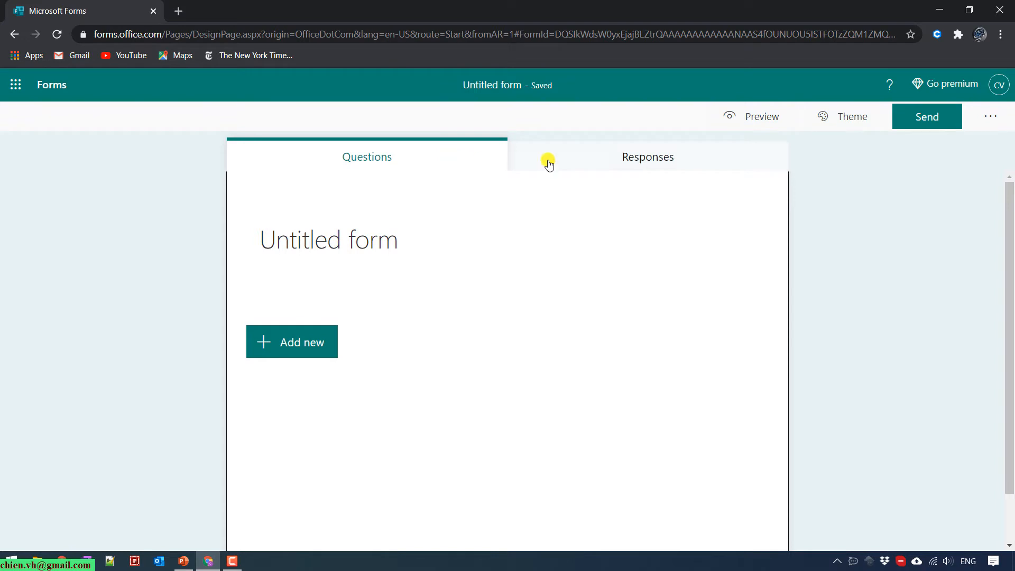
left_click(650, 158)
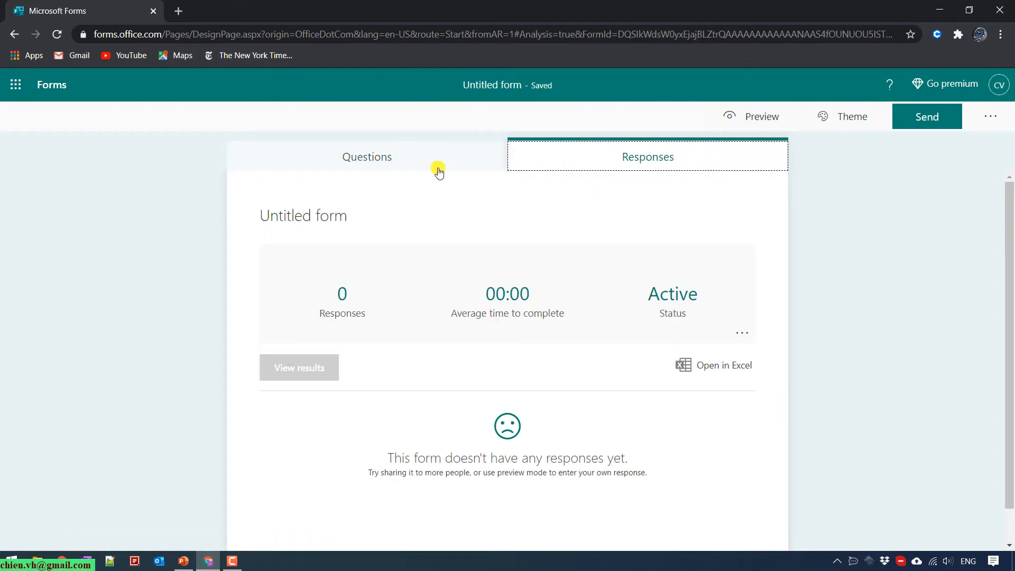
left_click(396, 164)
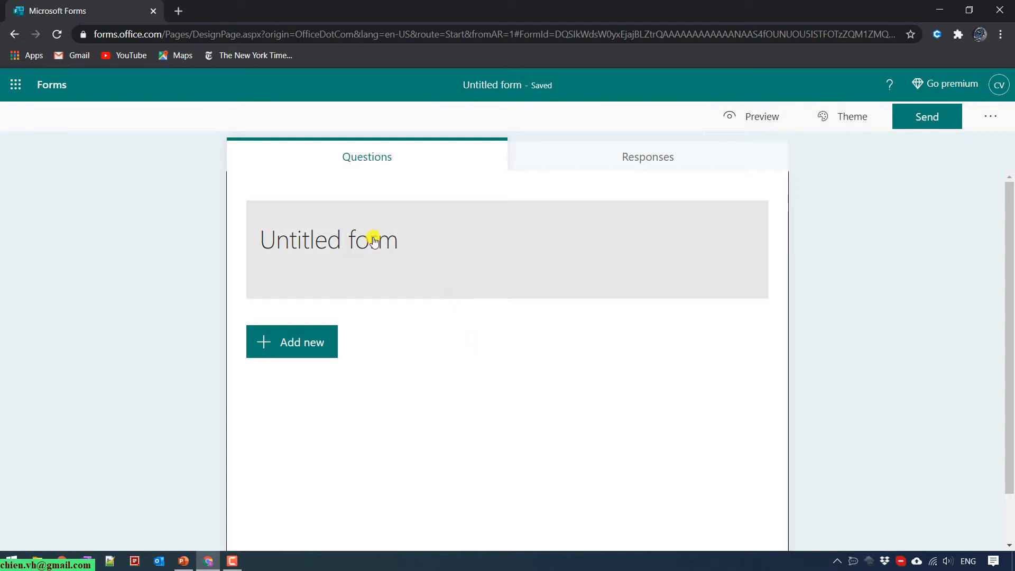
Title the form 'Registration Form' with description 'Enter description for more detail'.
left_click(326, 239)
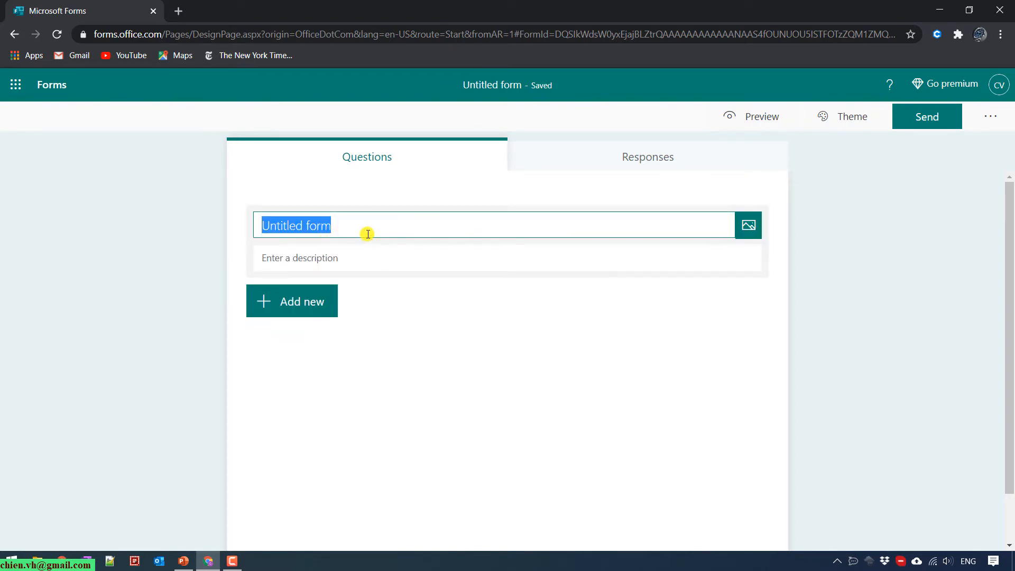
type("Registrat")
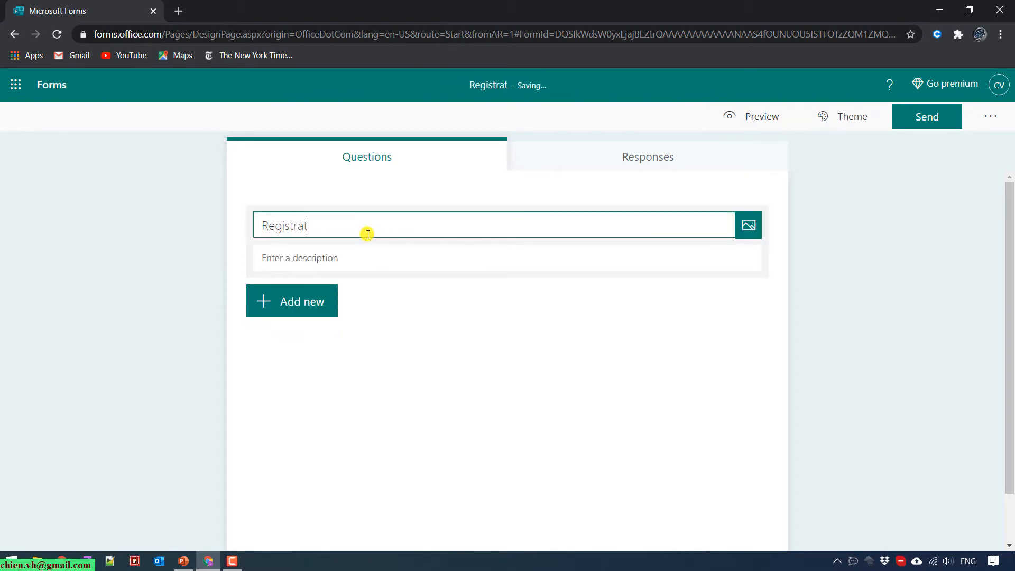
type("ion Form")
left_click(364, 257)
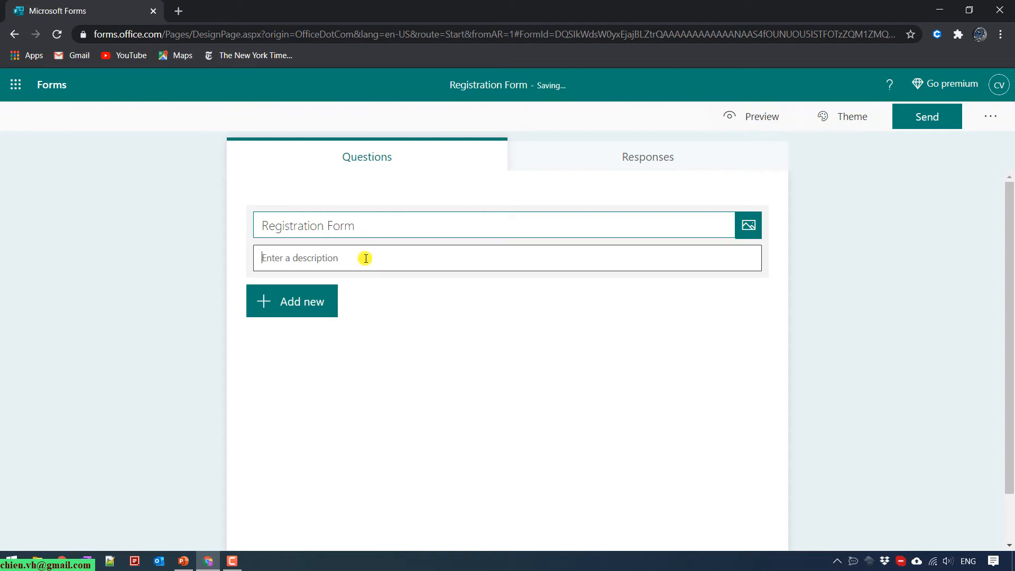
type("a")
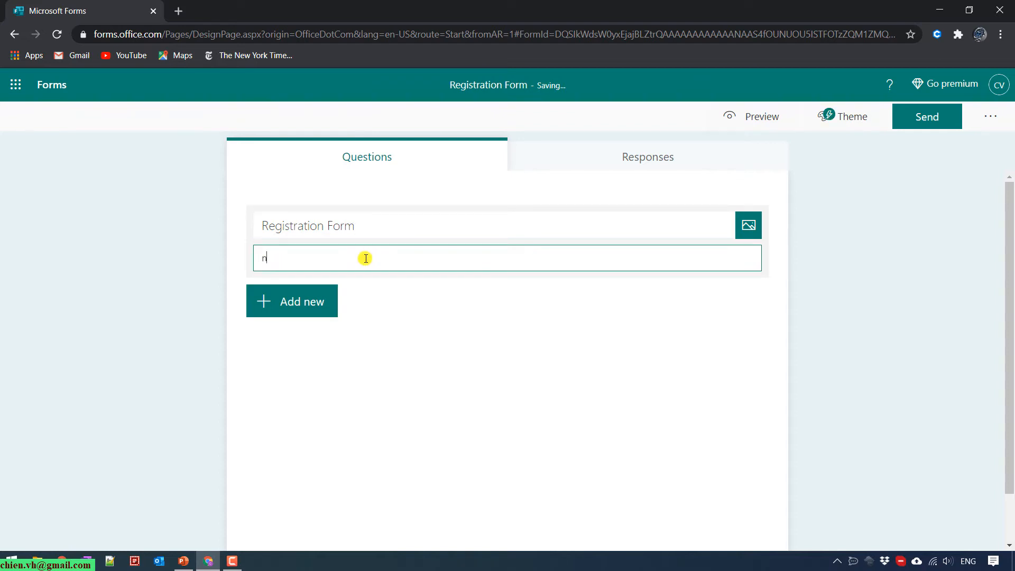
key("BackSpace")
type("Enter description for more detail.")
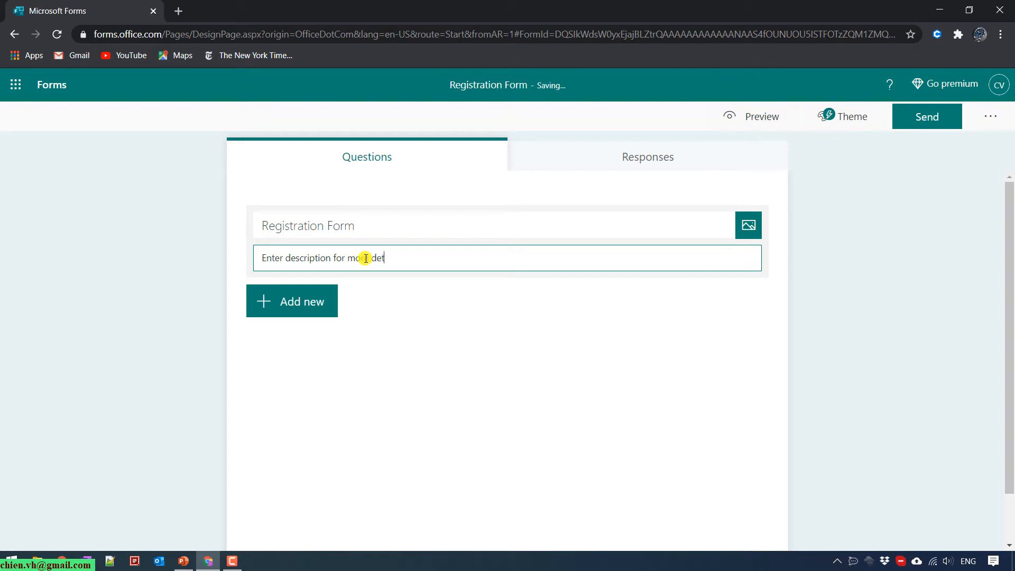
left_click(787, 267)
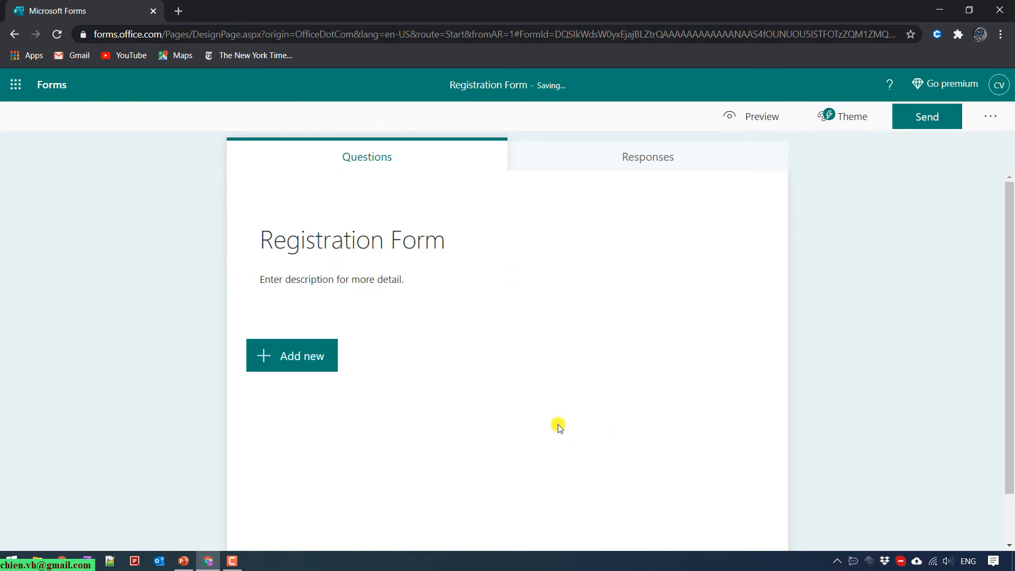
left_click(276, 355)
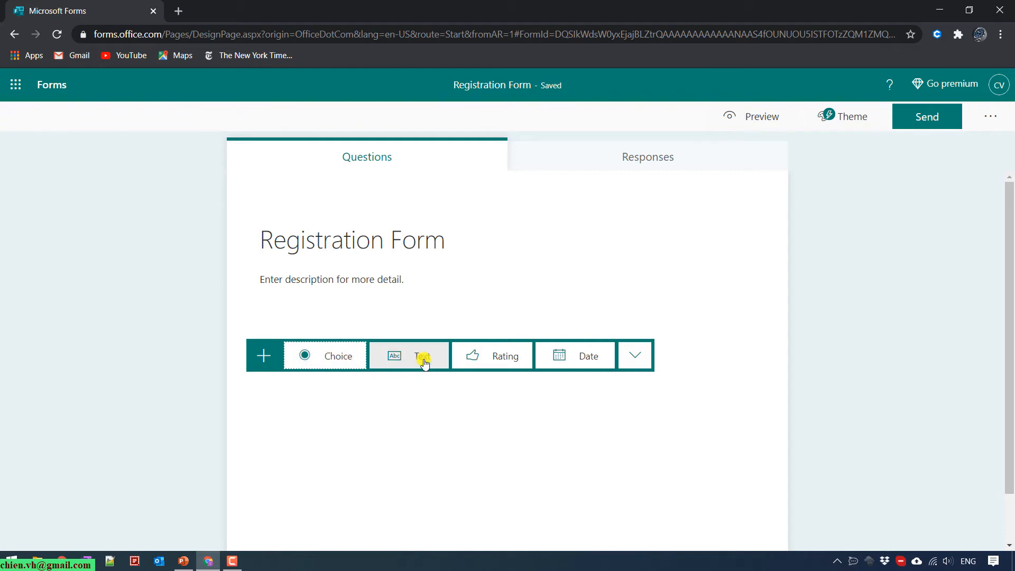
Add question 1 as a required text question titled 'Enter your full name'.
left_click(637, 355)
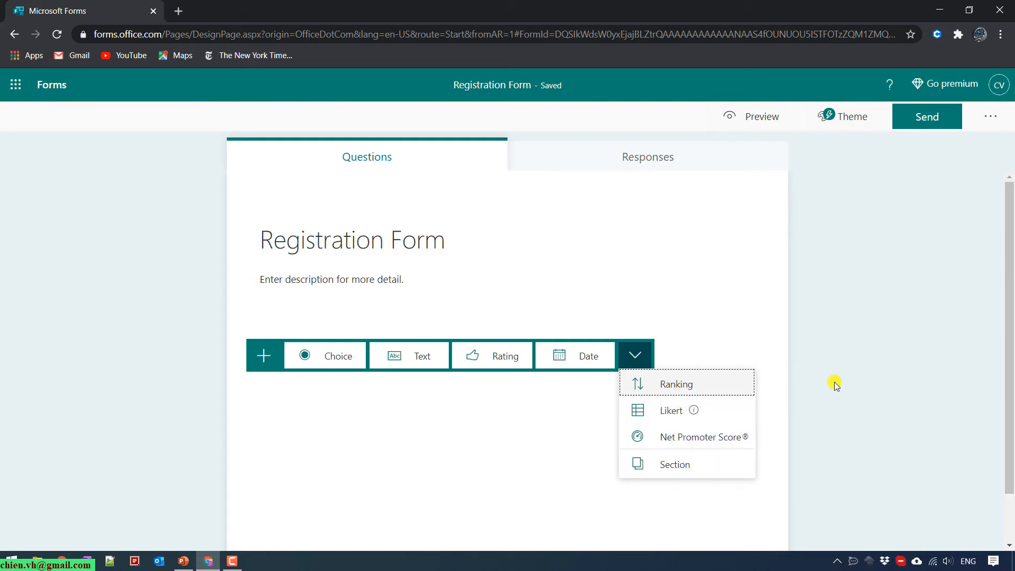
left_click(875, 356)
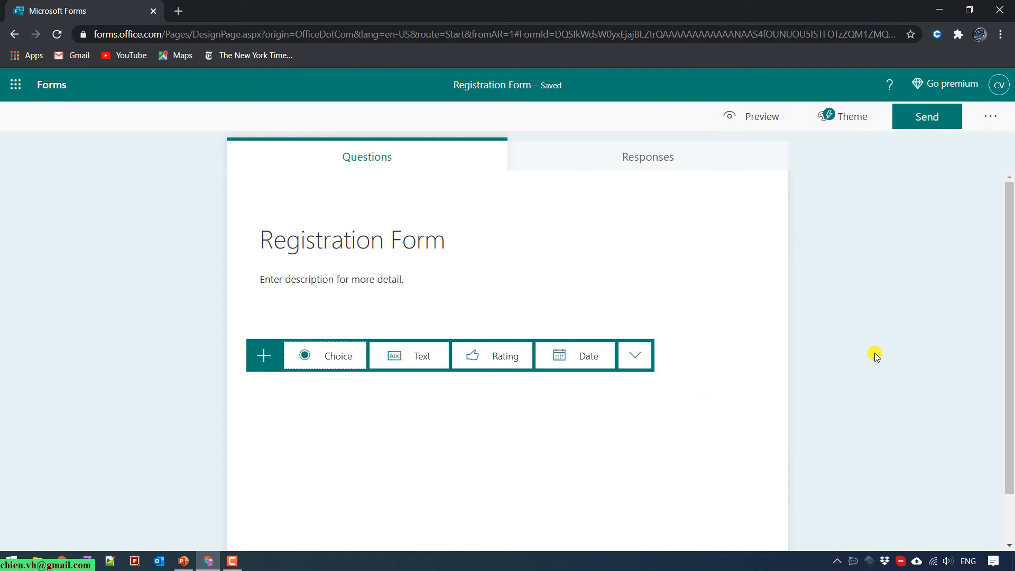
left_click(404, 356)
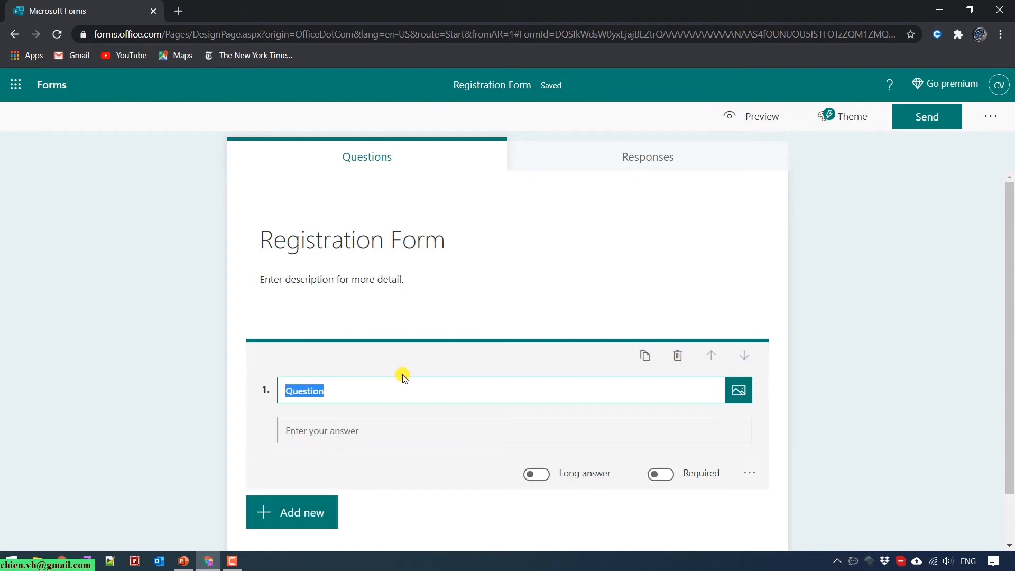
type("Enter your full name")
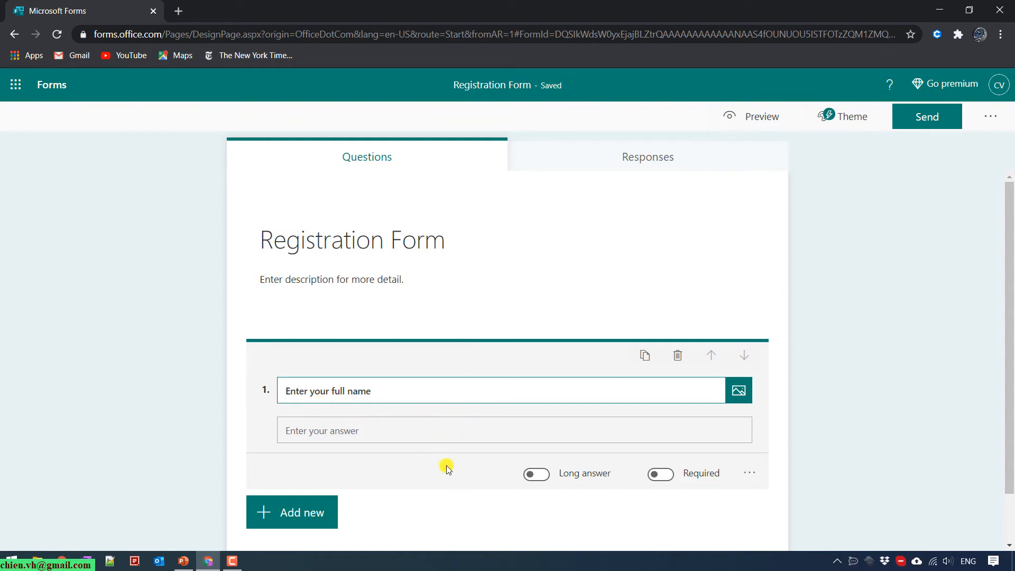
left_click(661, 474)
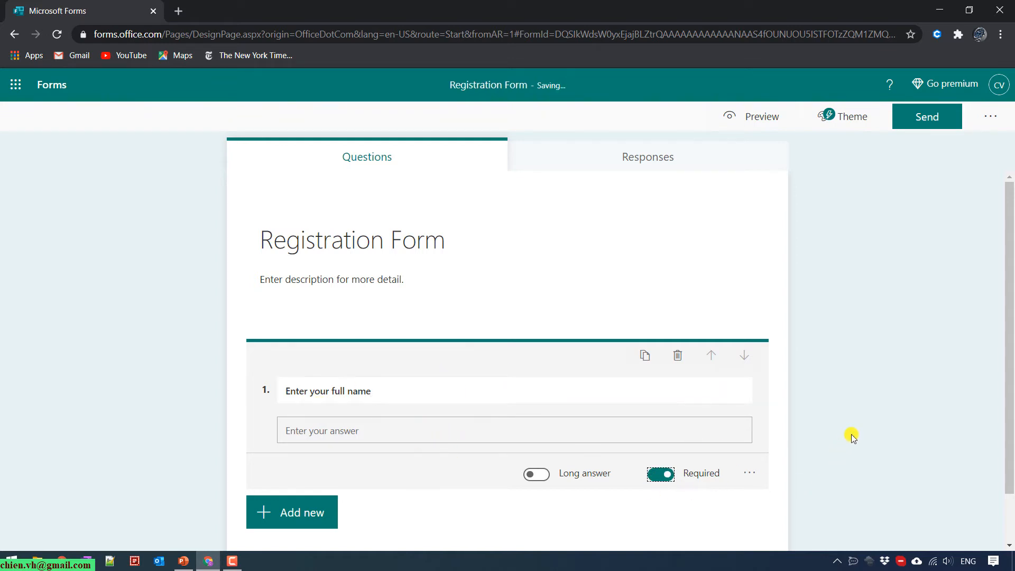
left_click(851, 436)
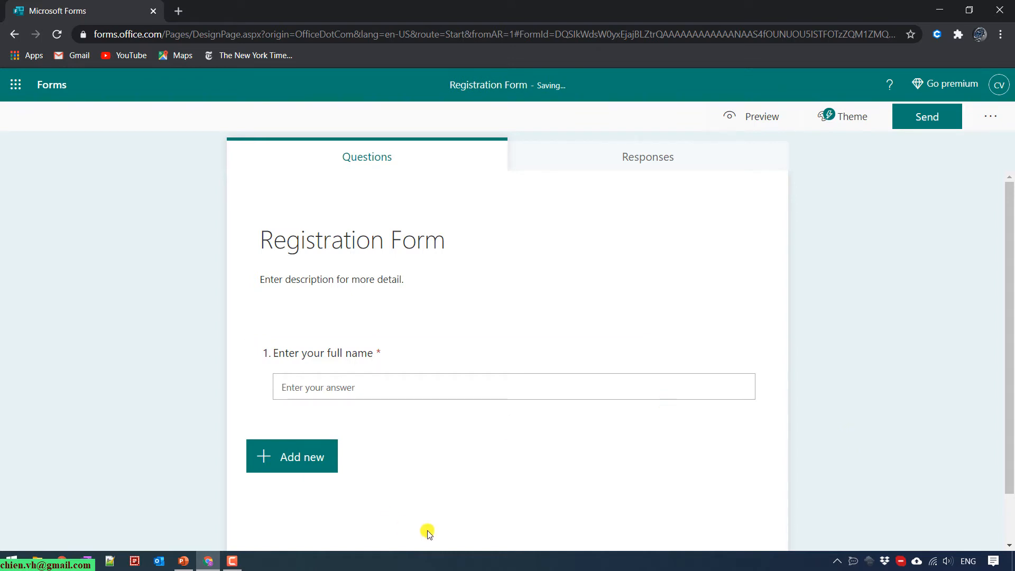
left_click(299, 464)
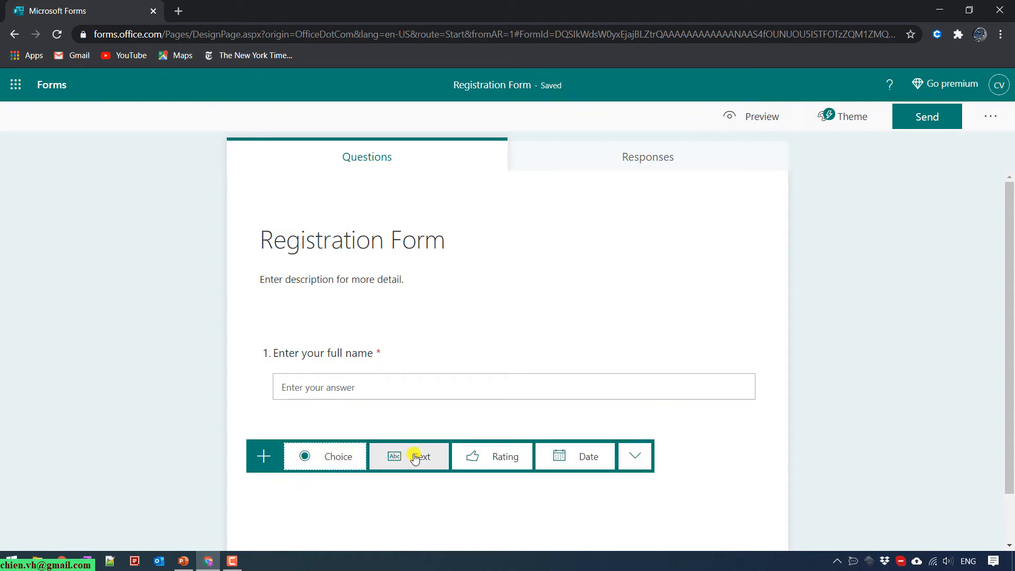
Add question 2 as a date question titled 'Enter your birthday'.
left_click(576, 471)
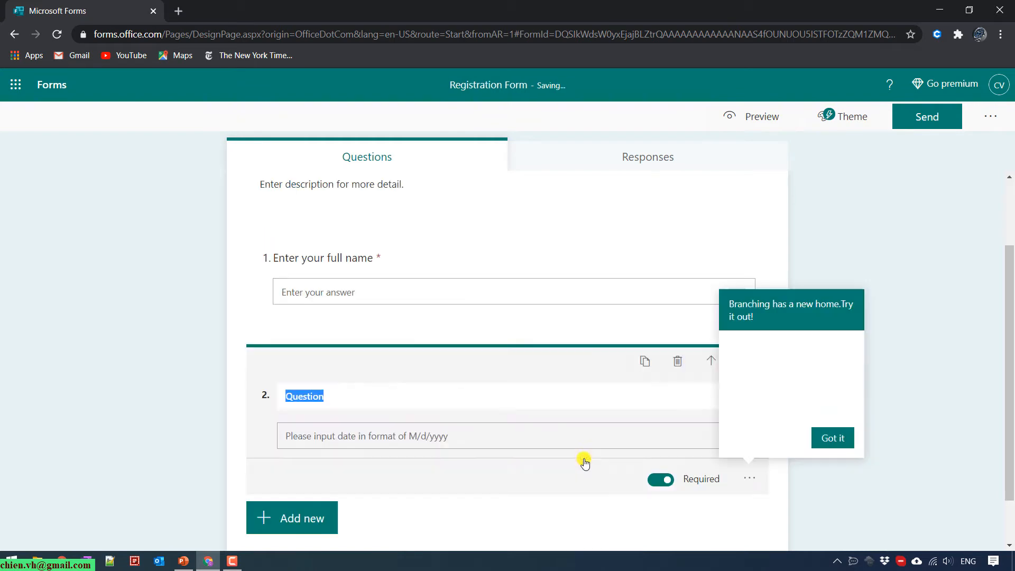
type("Enter your bi")
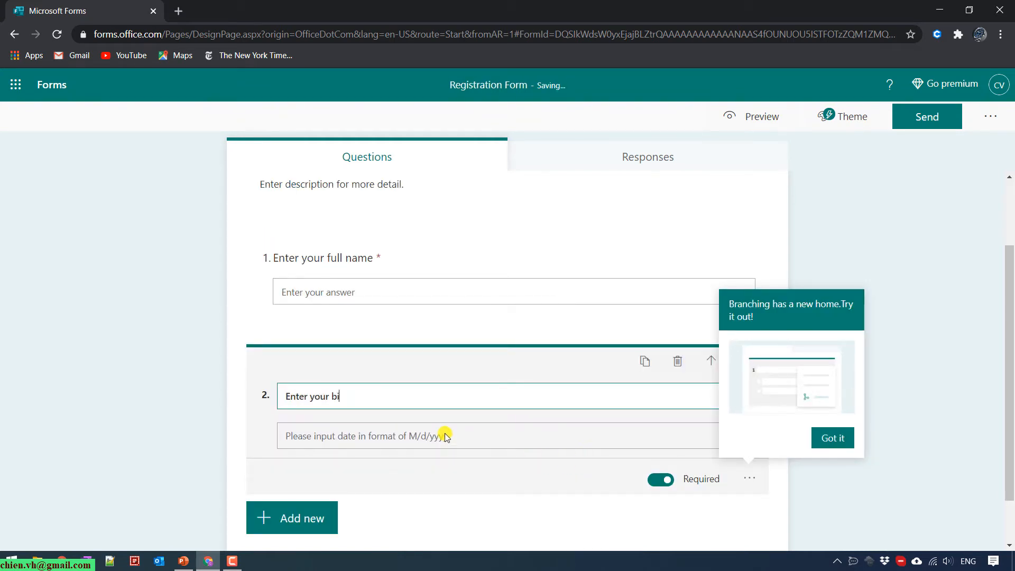
type("rthday")
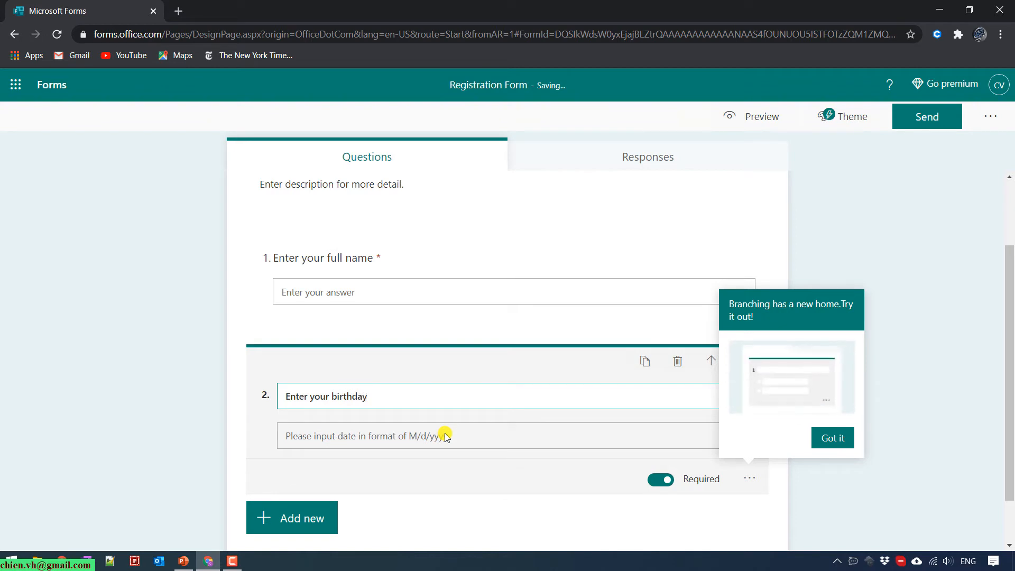
left_click(836, 442)
Add text questions 3 'Your email' and 4 'Your phone number'.
left_click(332, 518)
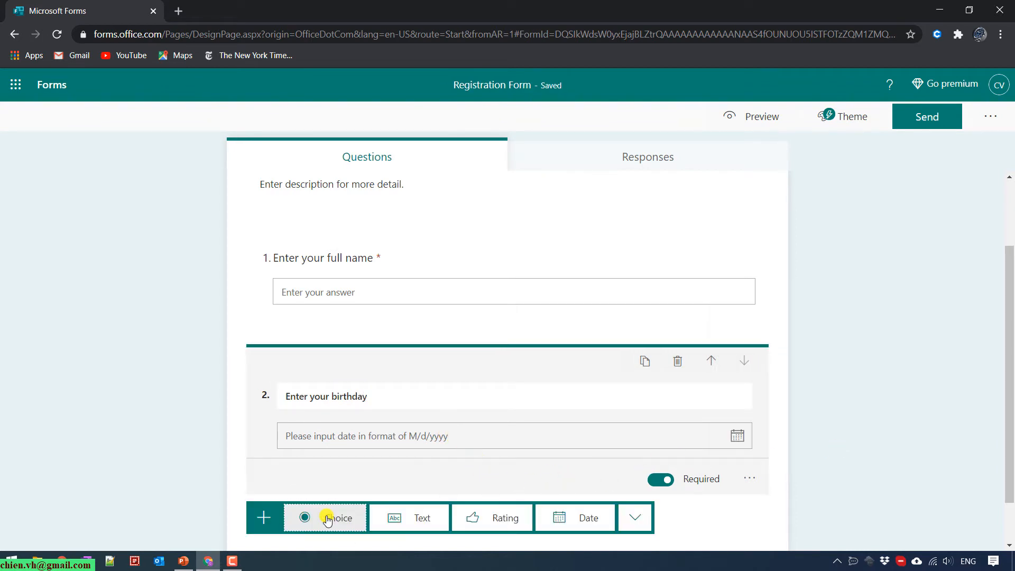
left_click(423, 519)
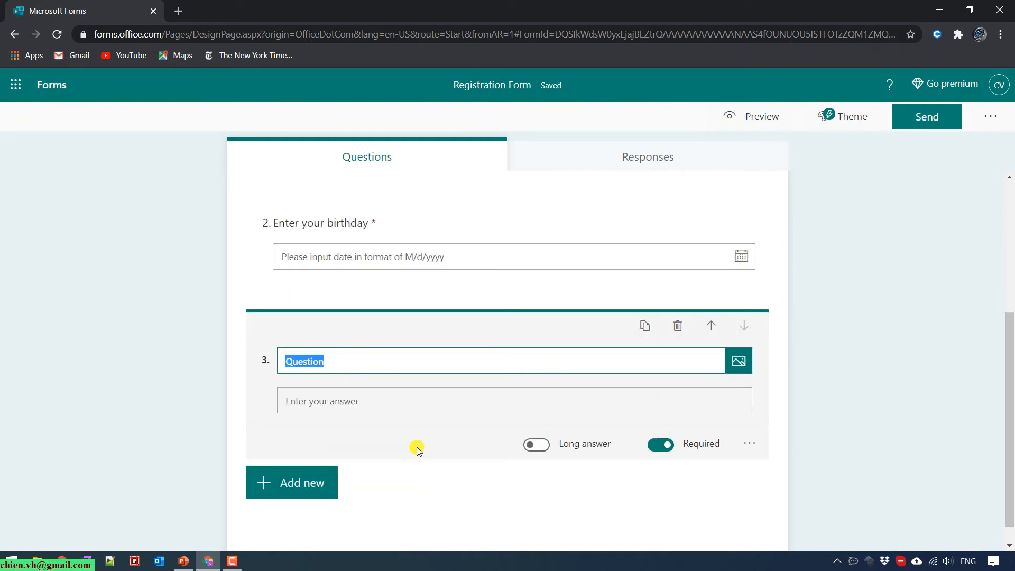
type("YOur")
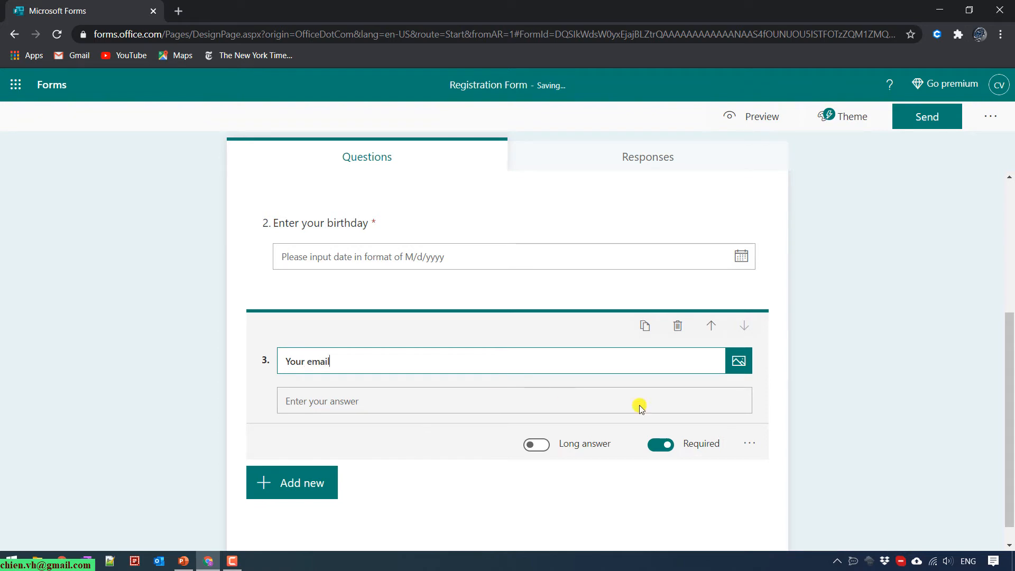
left_click(516, 505)
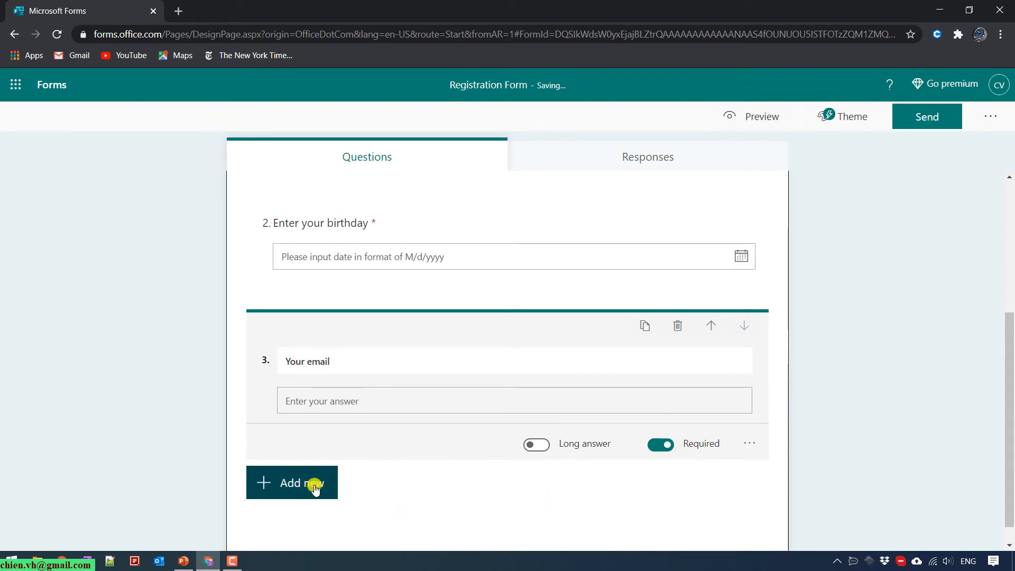
left_click(314, 488)
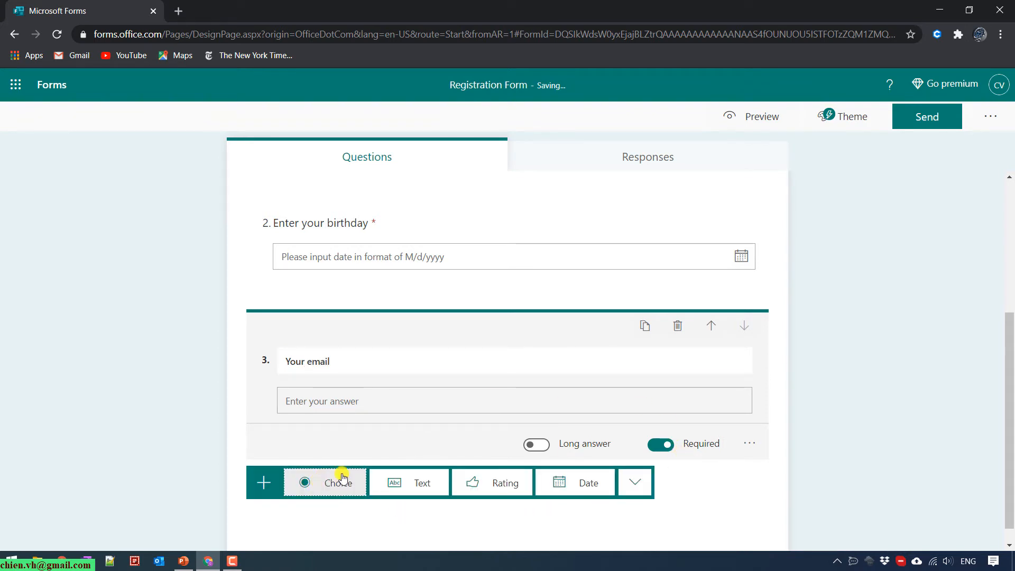
left_click(413, 483)
type("YOu")
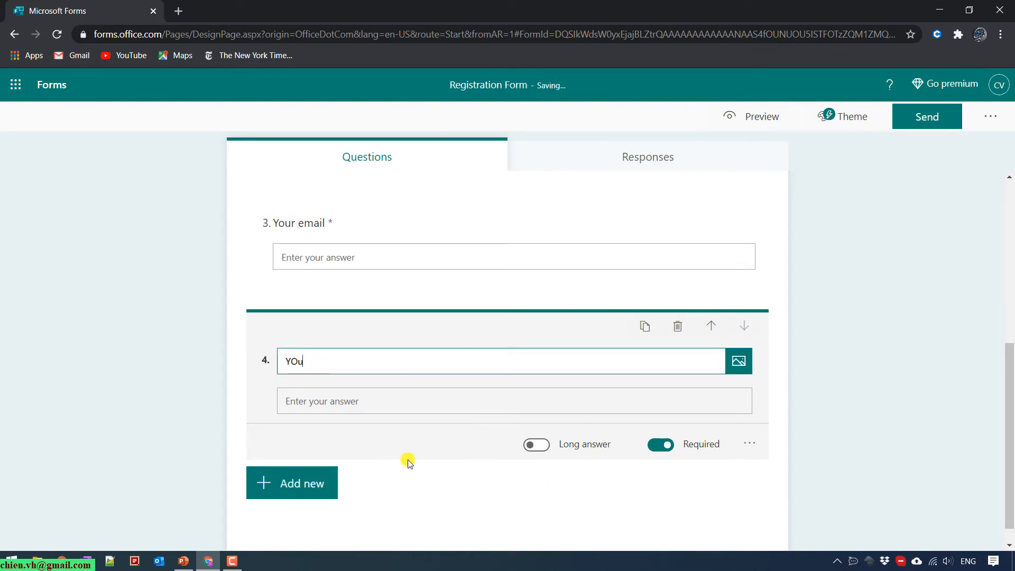
key("BackSpace")
key("BackSpace")
type("our phone number")
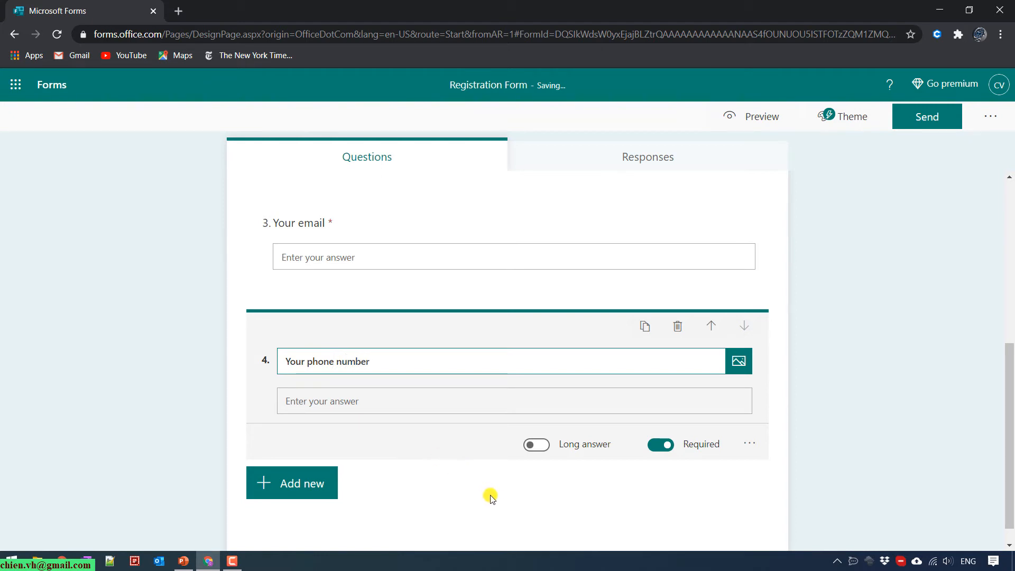
Start a fifth text question titled 'Gen' and delete it.
left_click(309, 483)
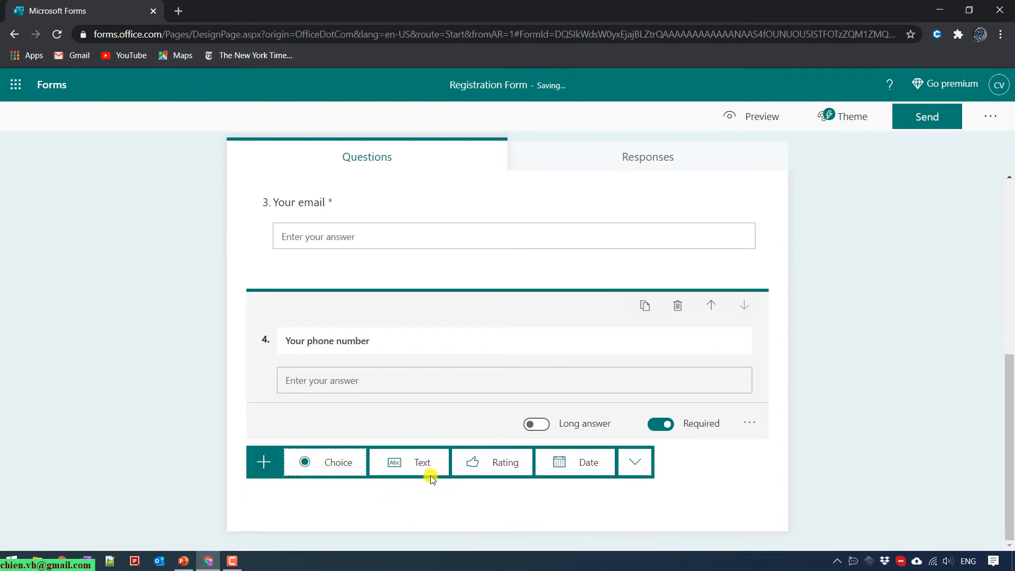
left_click(426, 480)
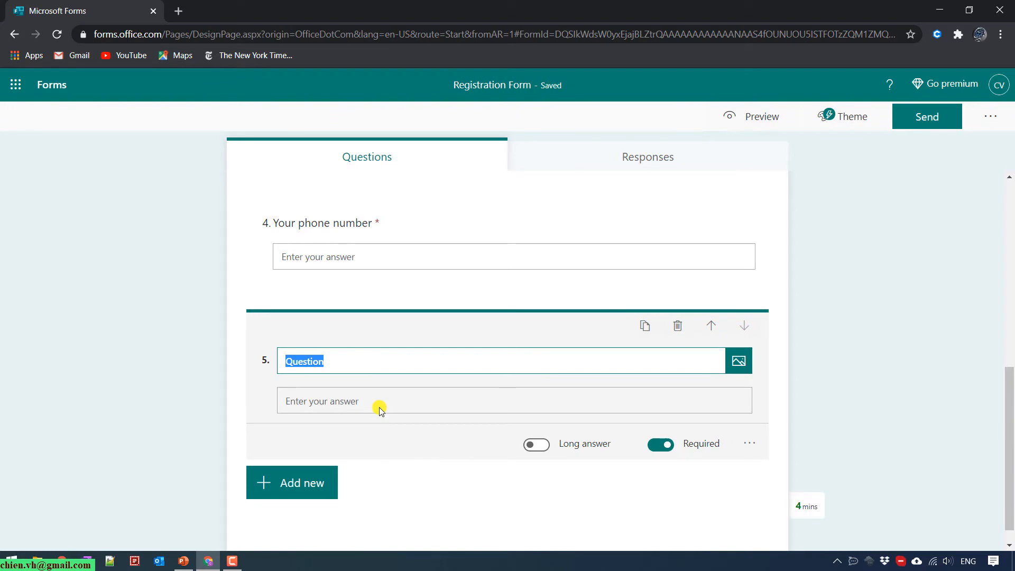
type("Gender")
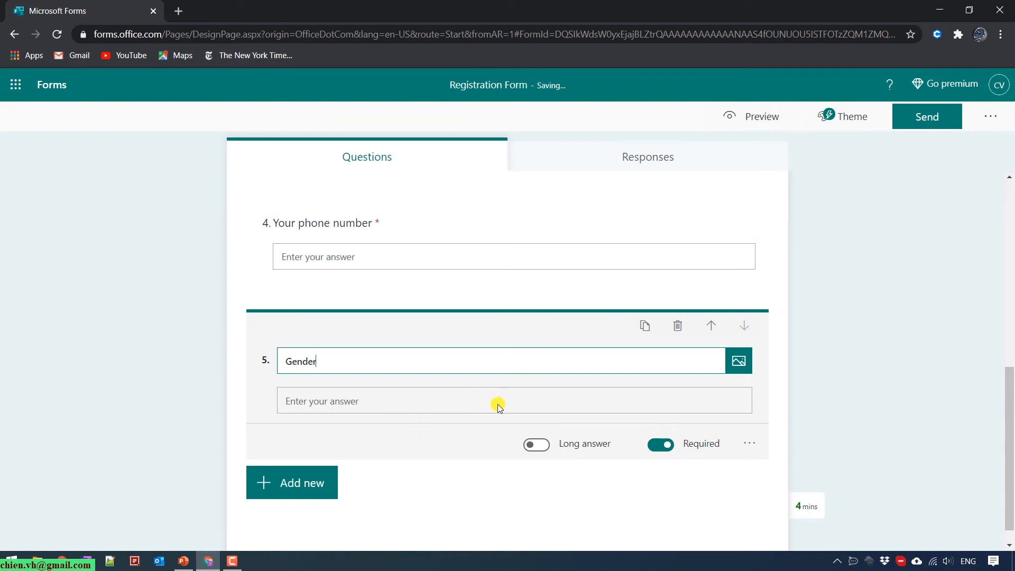
left_click(682, 330)
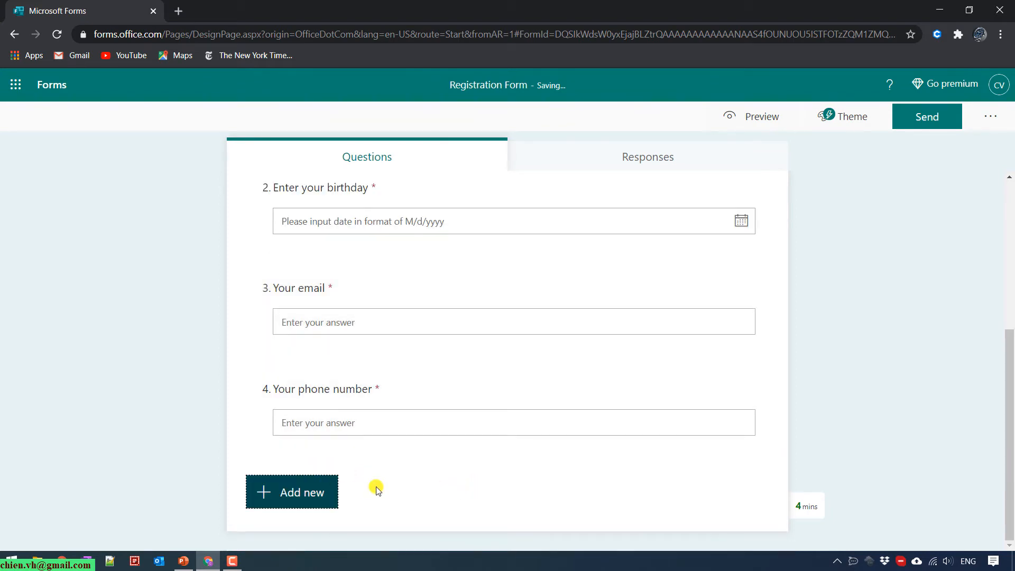
Add choice question 5 'Gender' with options Male and Female.
left_click(304, 497)
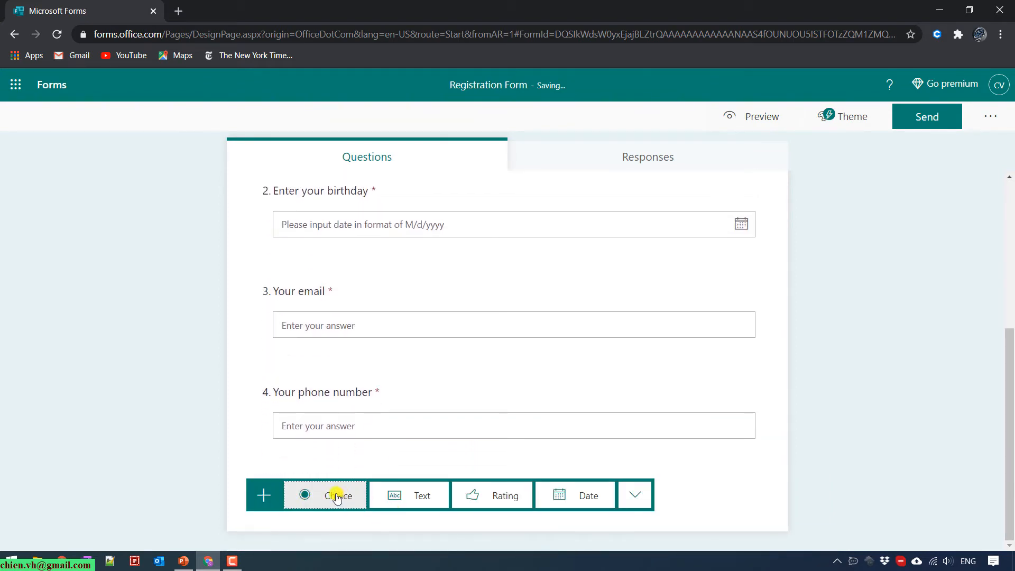
left_click(338, 495)
type("Ge")
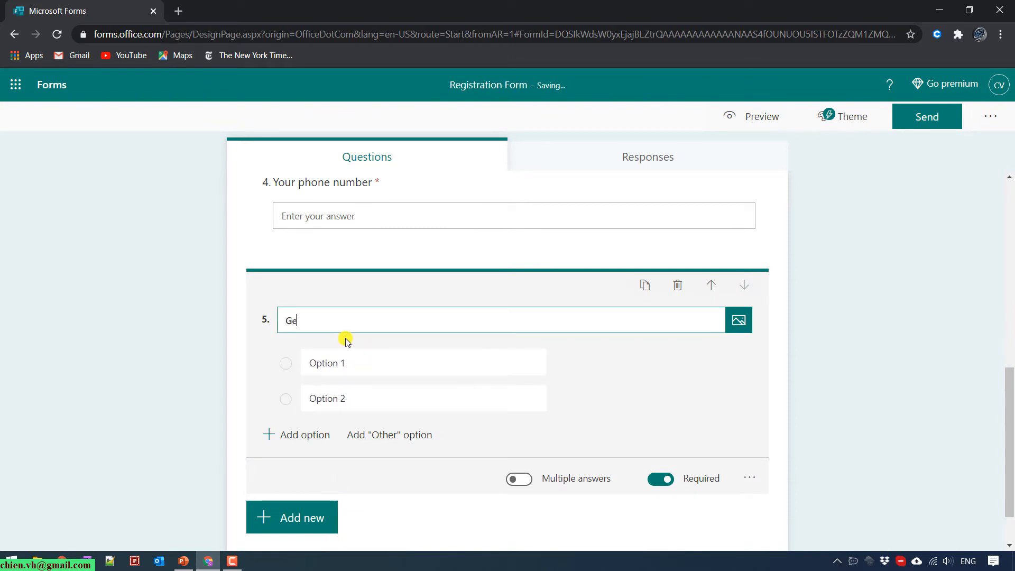
type("nder")
left_click(358, 405)
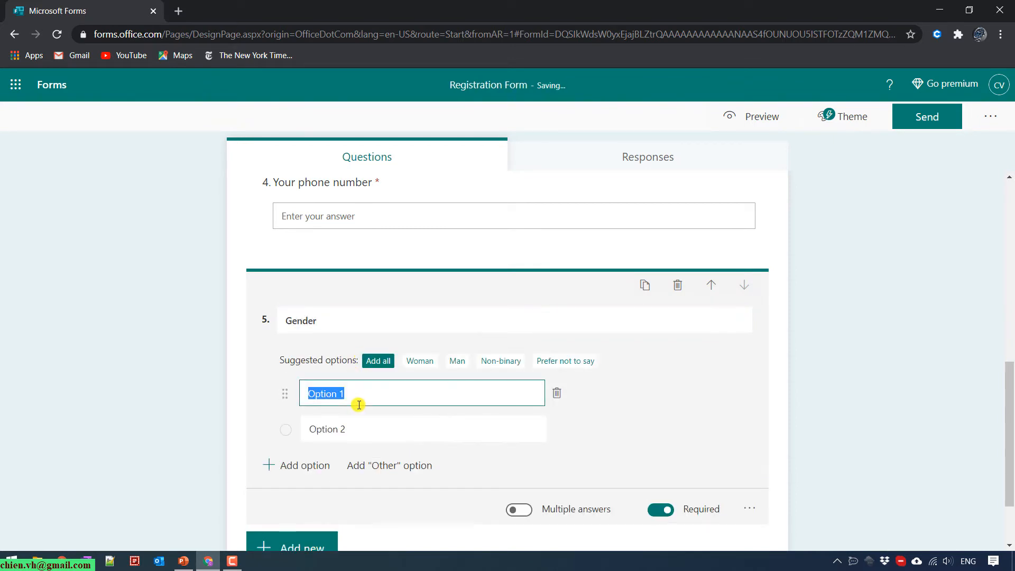
type("Male")
left_click(362, 429)
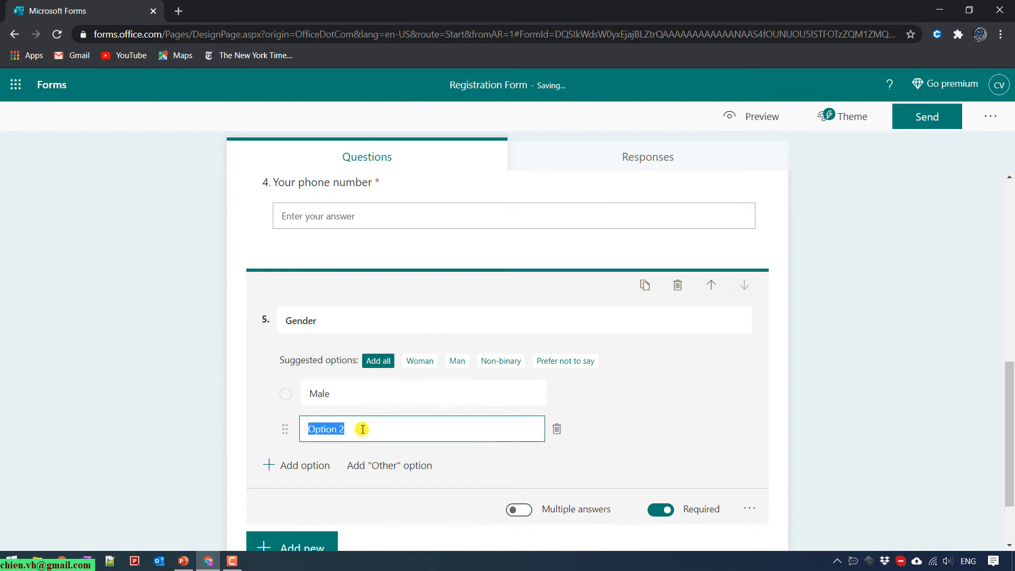
type("Female")
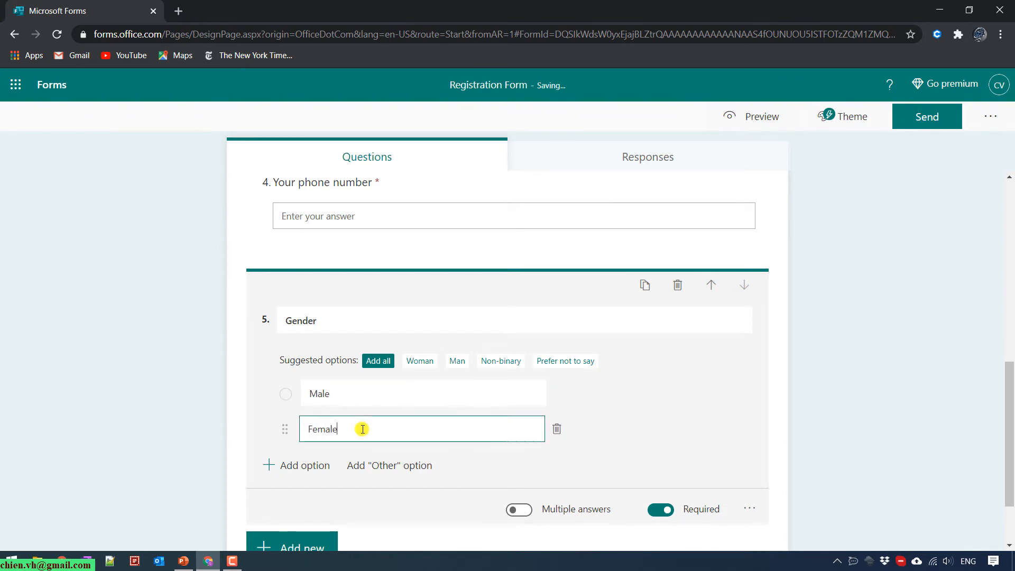
left_click(731, 422)
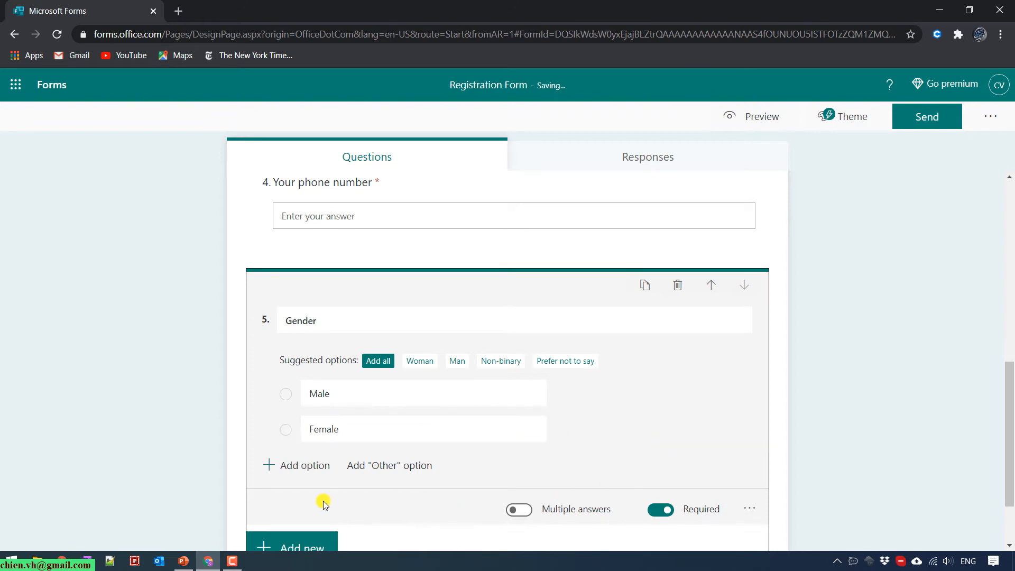
Add a third Gender option, 'Others'.
left_click(281, 470)
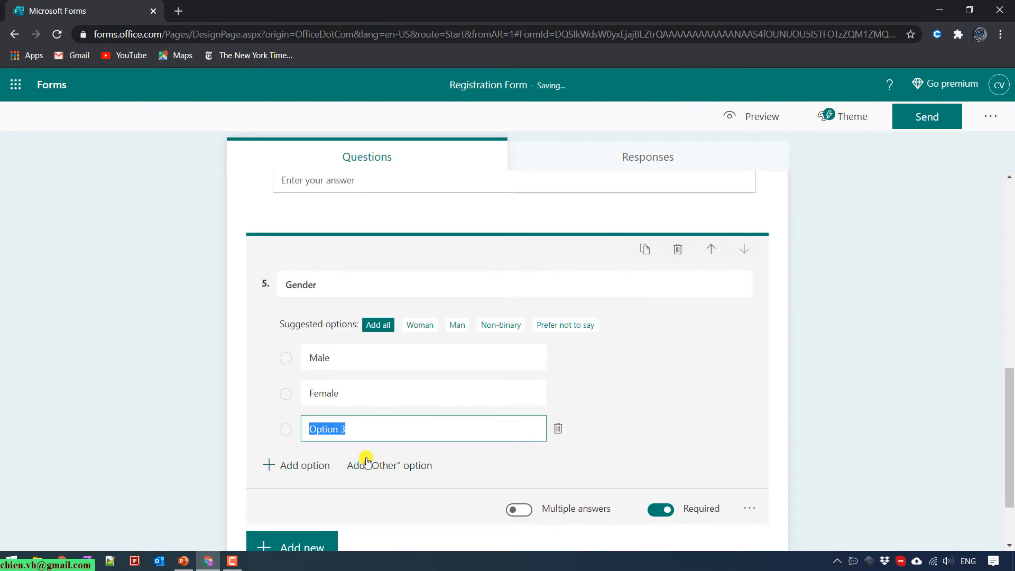
type("Others")
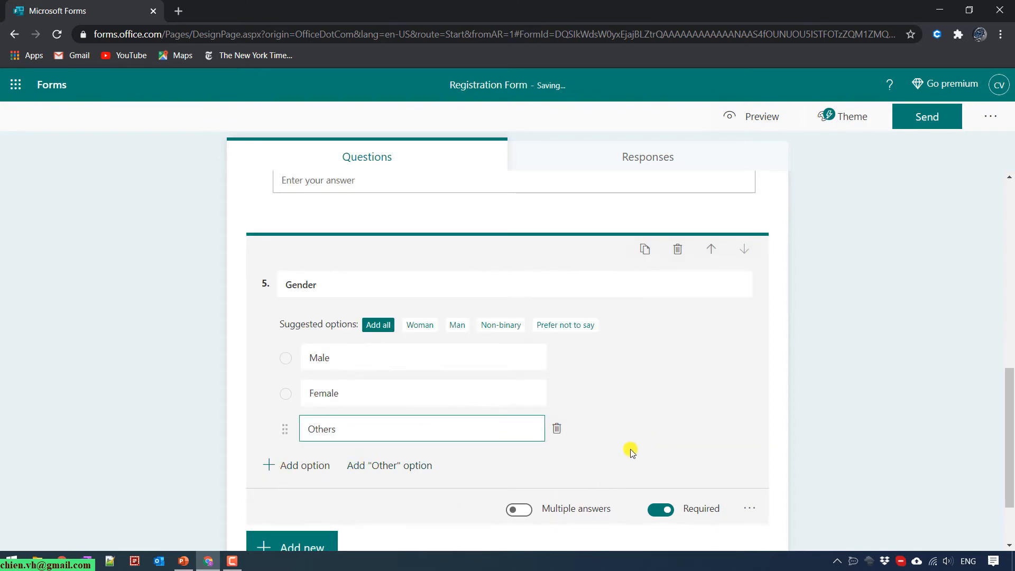
left_click(668, 443)
scroll(357, 524, "down", 1)
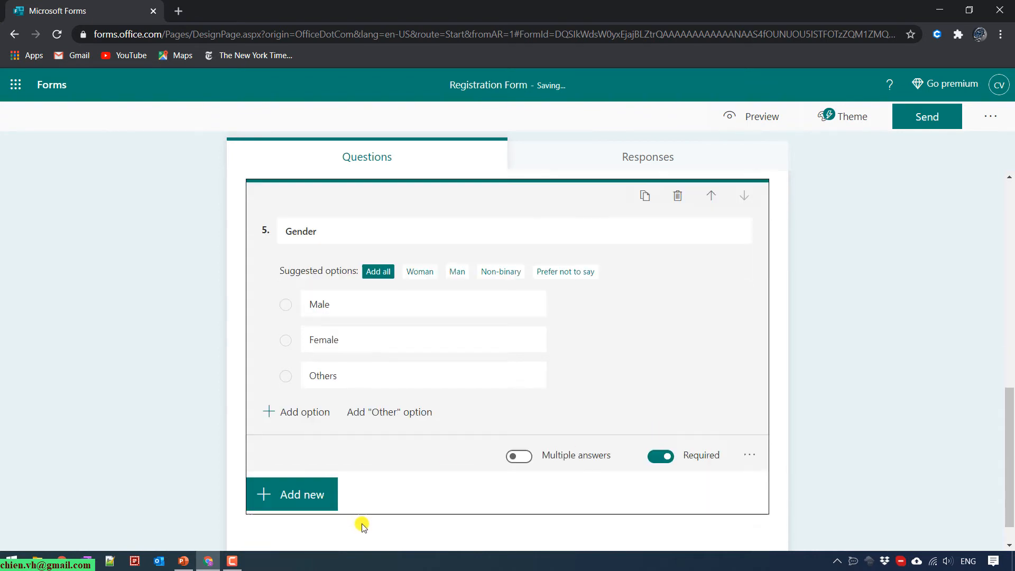
left_click(288, 485)
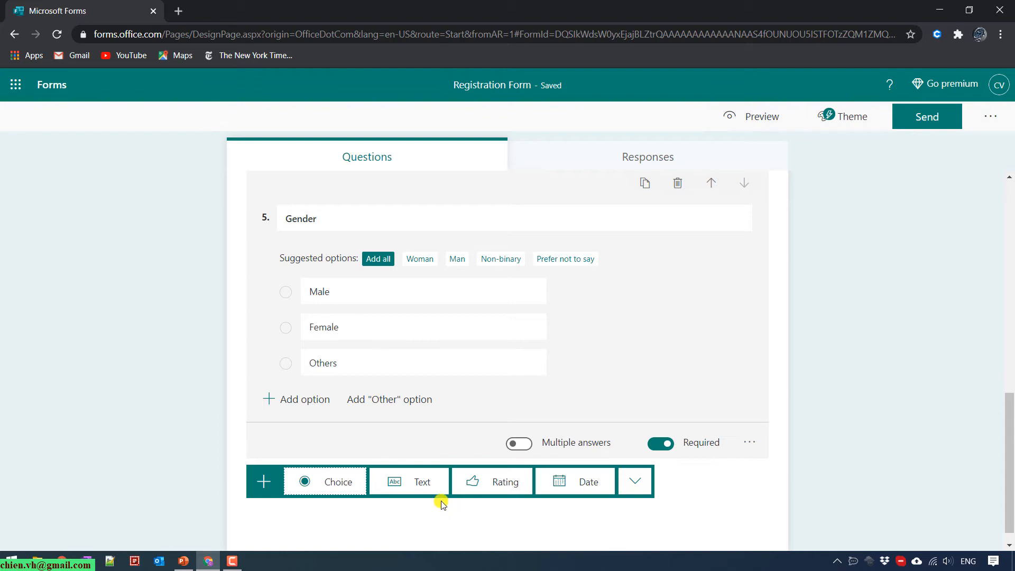
Add question 6 'Note' as a text question with Long answer switched on.
left_click(421, 483)
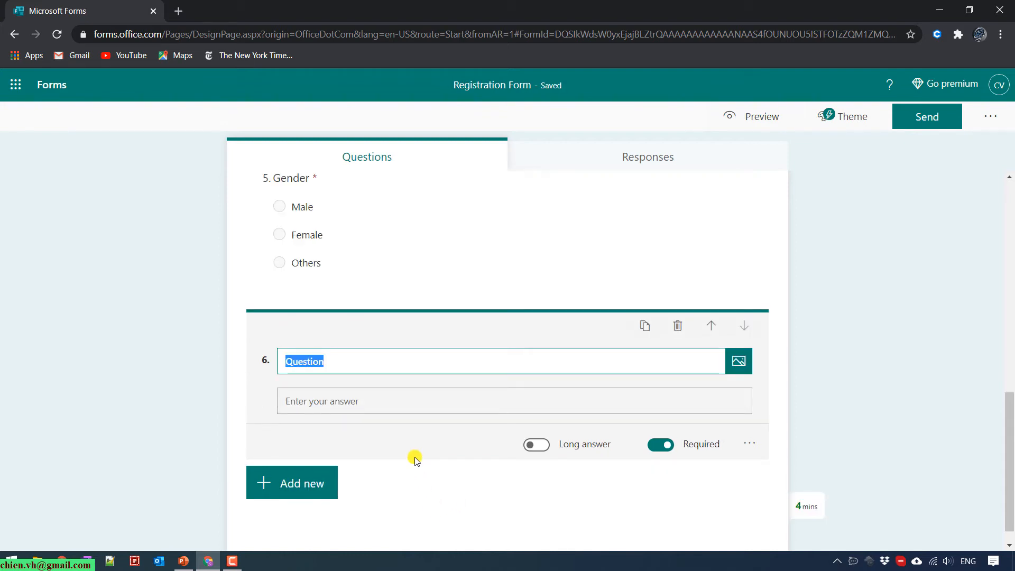
type("NO")
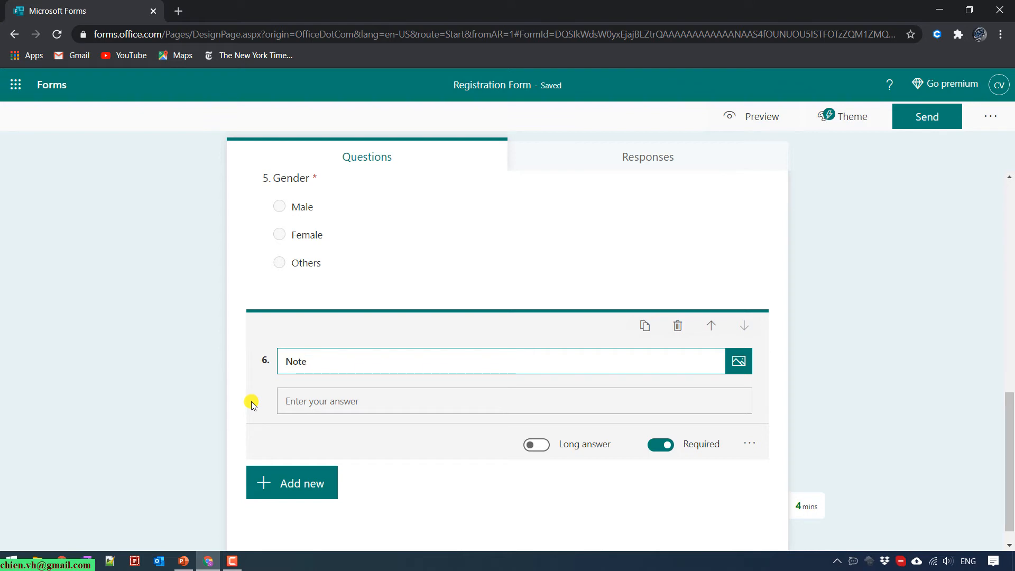
left_click(536, 445)
left_click(845, 425)
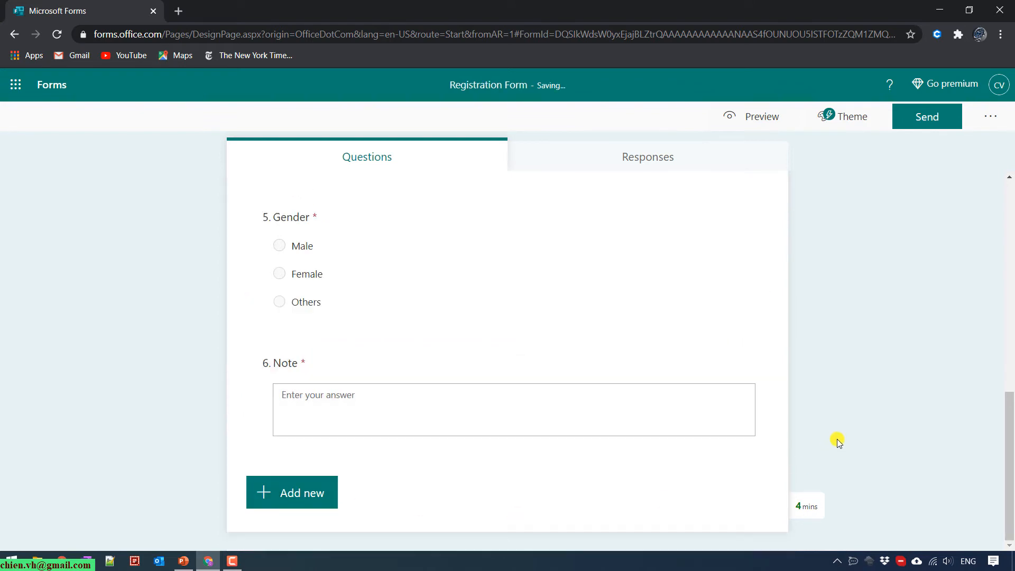
scroll(836, 438, "up", 2)
scroll(836, 439, "up", 3)
scroll(624, 426, "down", 2)
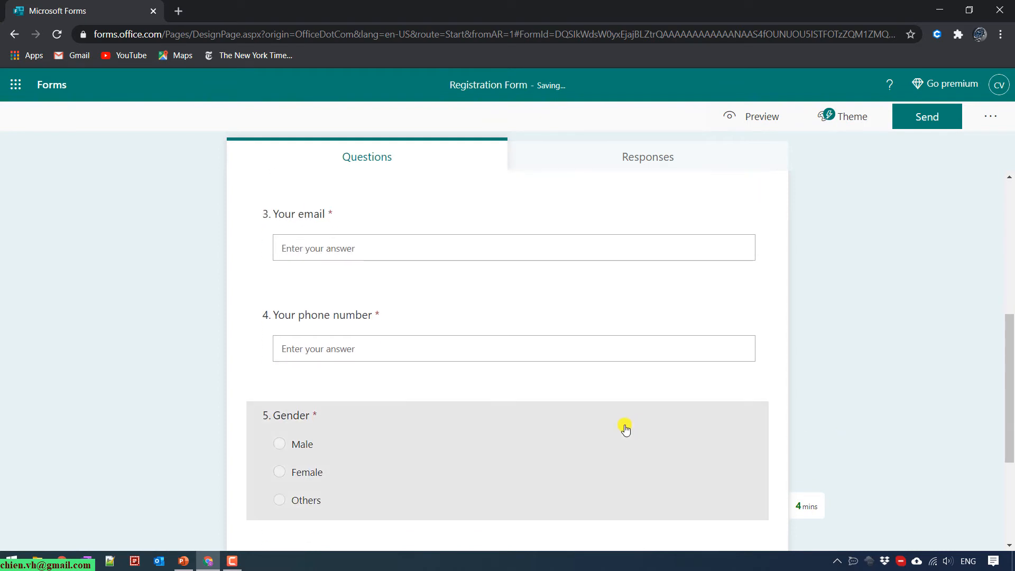
left_click(629, 423)
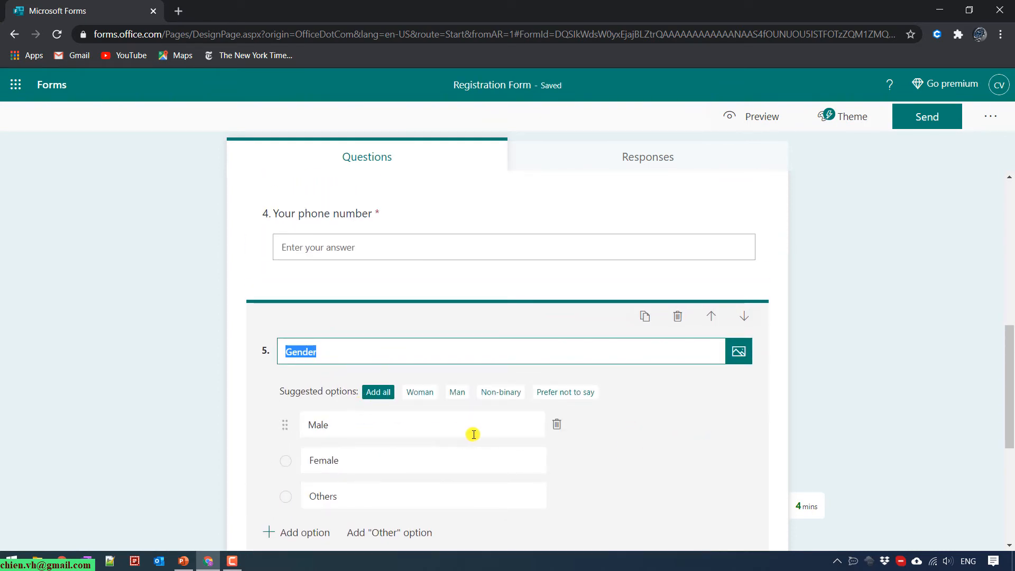
scroll(687, 410, "up", 1)
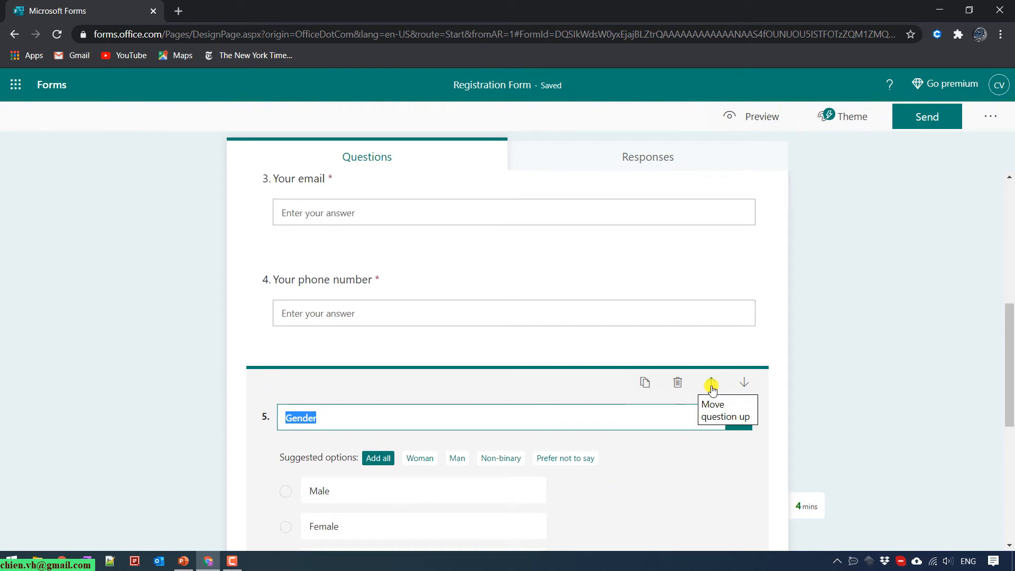
left_click(711, 384)
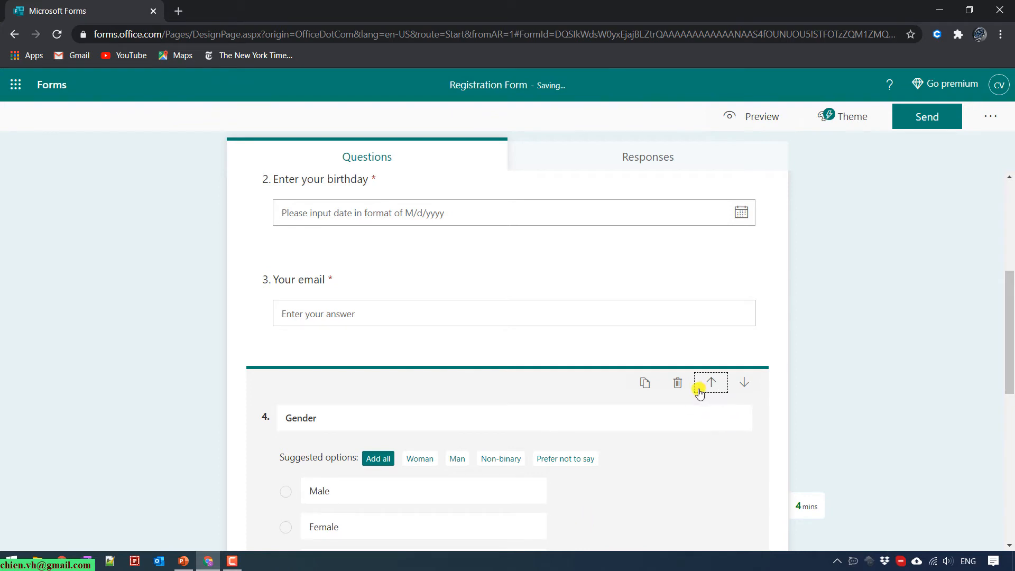
left_click(710, 386)
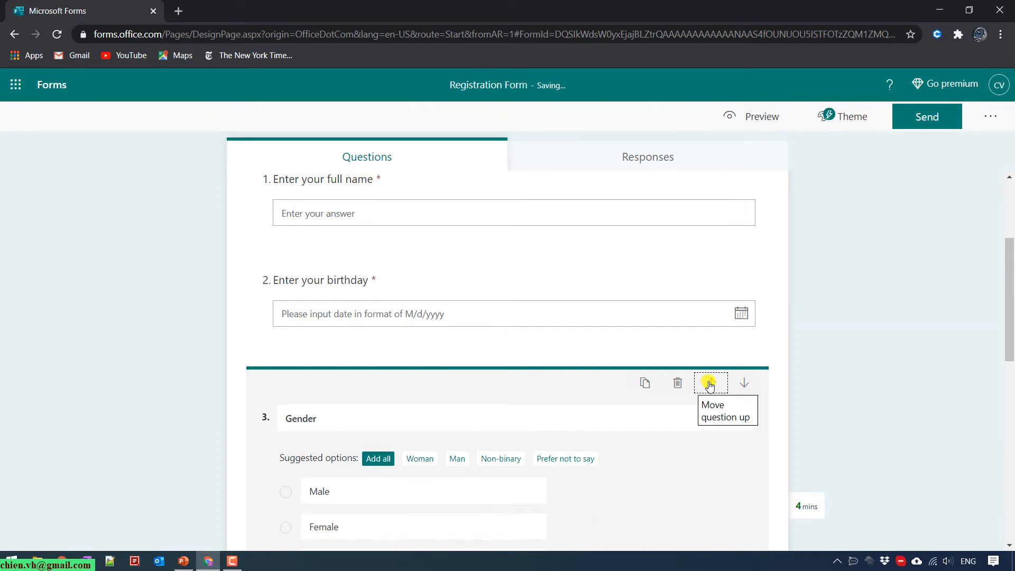
left_click(709, 381)
left_click(899, 341)
scroll(903, 350, "down", 1)
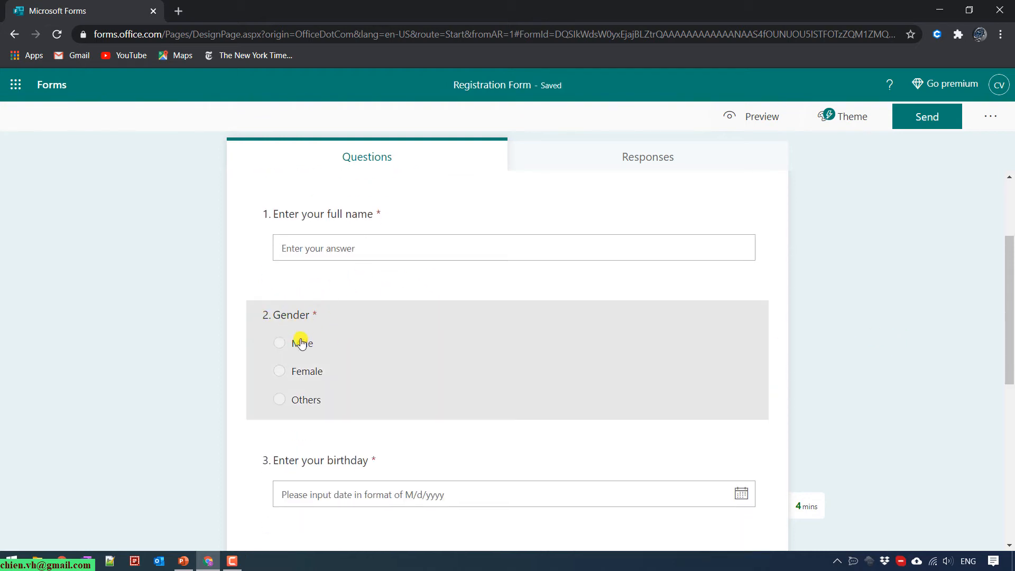
scroll(317, 328, "down", 8)
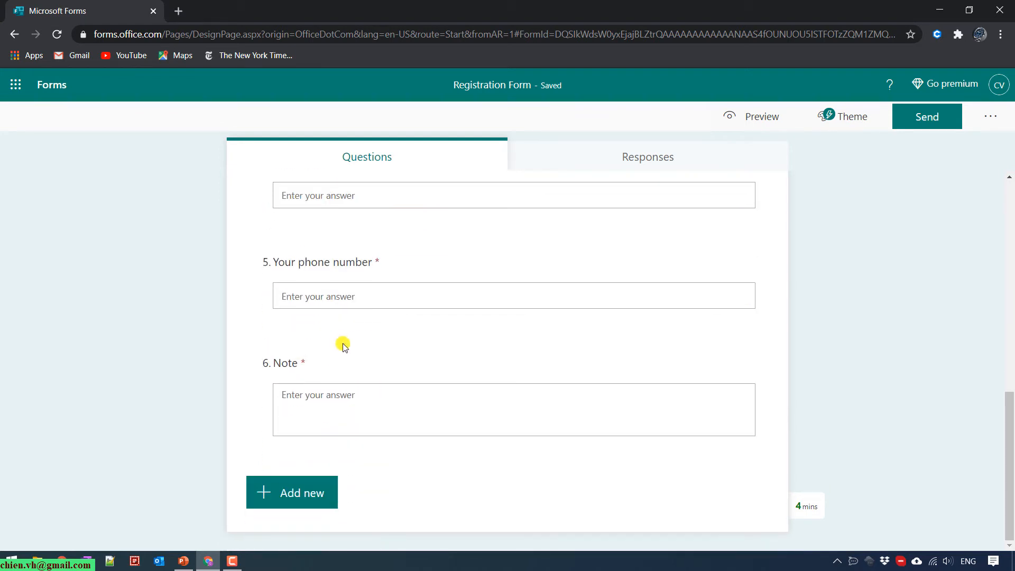
scroll(370, 371, "up", 6)
scroll(417, 389, "up", 4)
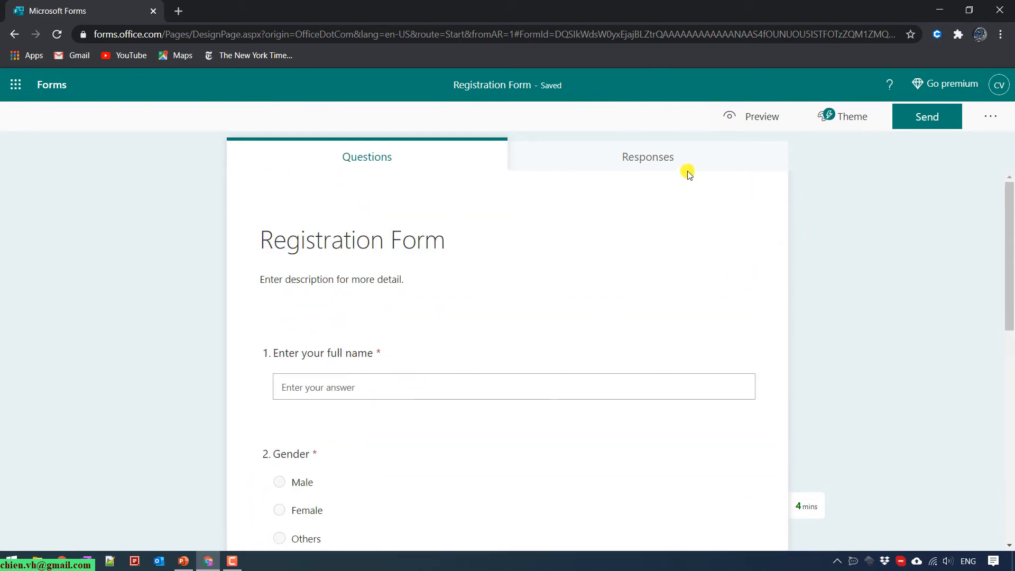
left_click(634, 156)
left_click(458, 159)
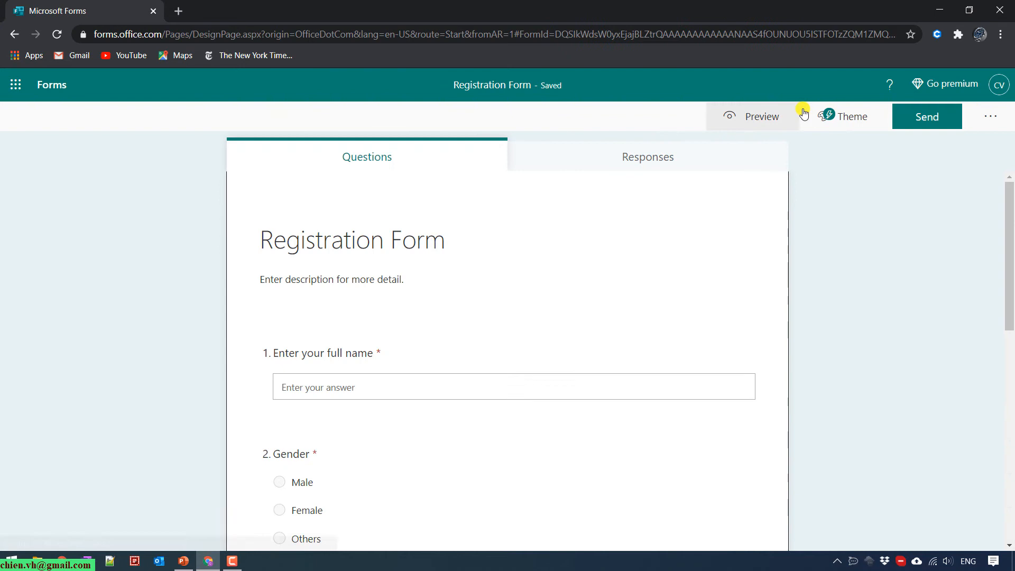
left_click(740, 117)
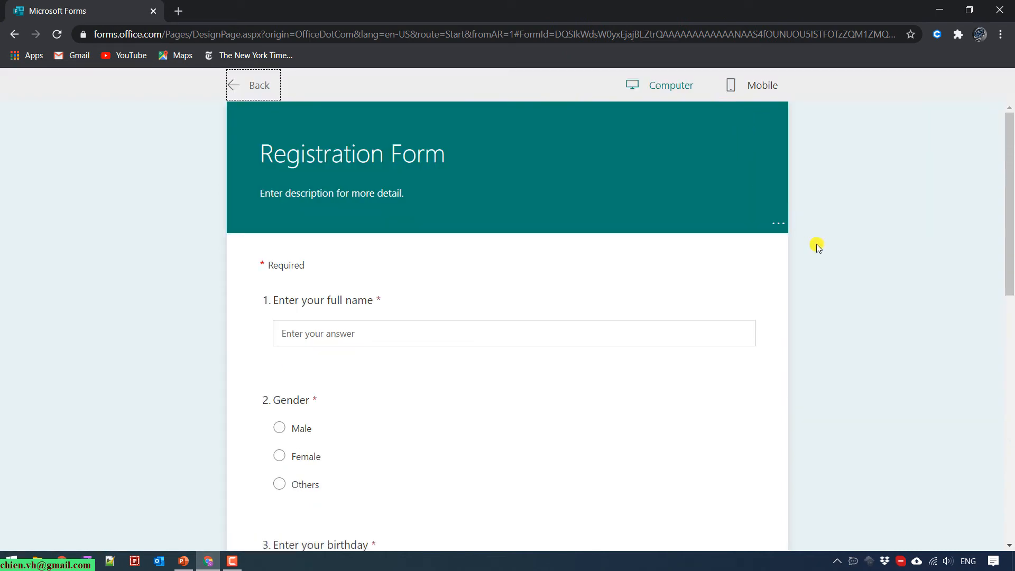
scroll(580, 444, "down", 9)
scroll(562, 455, "up", 9)
left_click(750, 84)
scroll(595, 299, "down", 10)
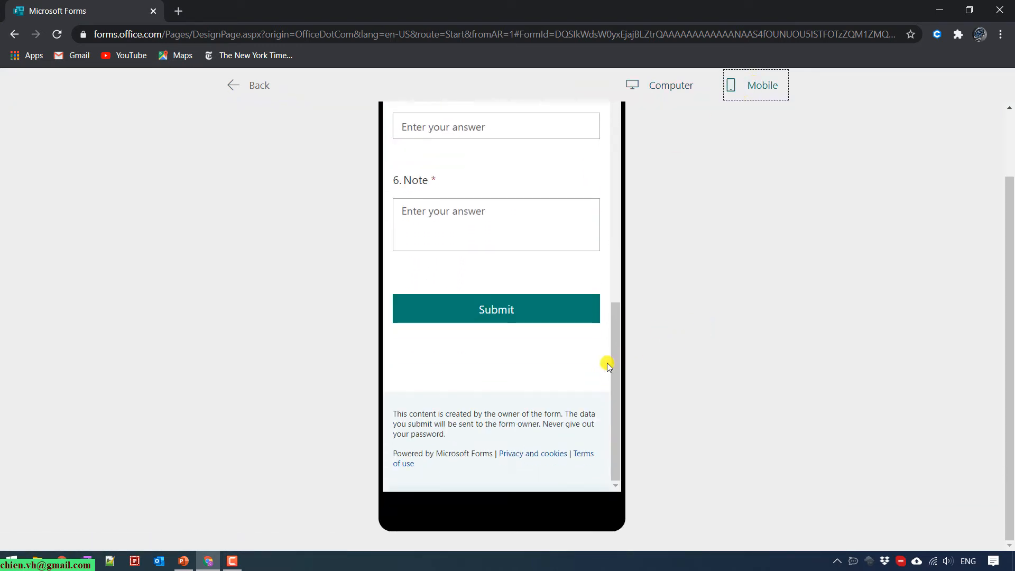
scroll(597, 367, "up", 10)
scroll(673, 356, "up", 3)
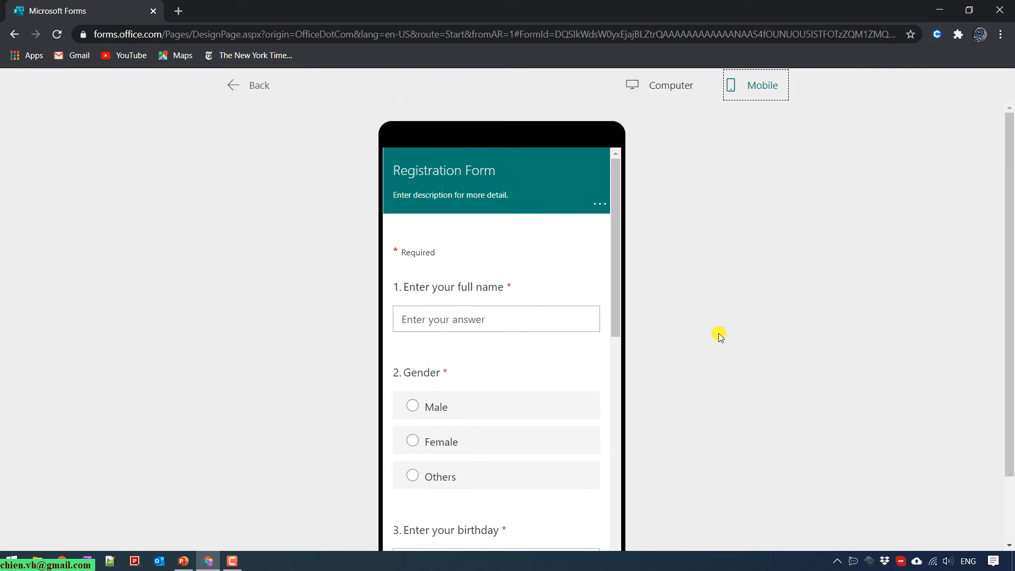
left_click(671, 85)
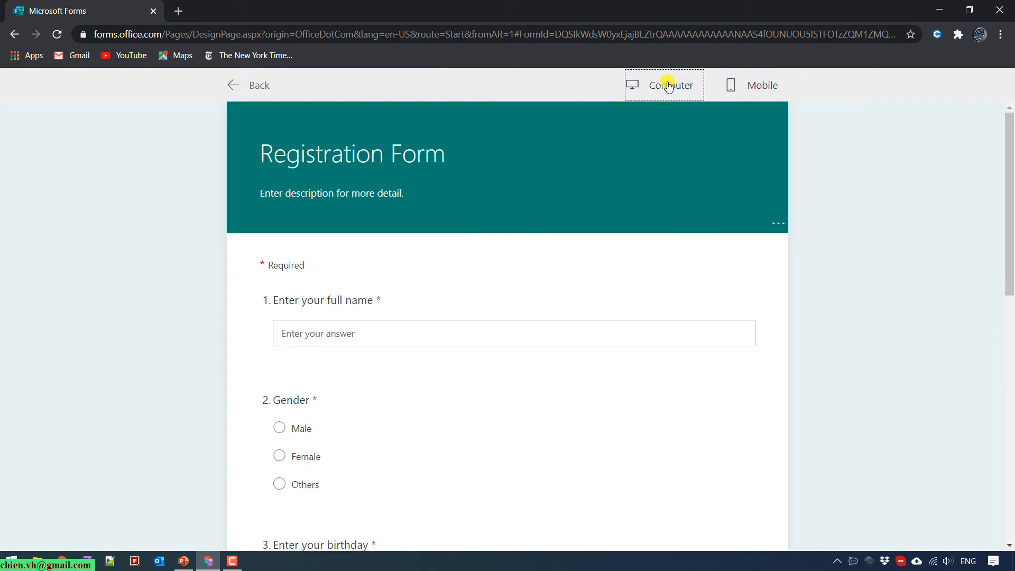
left_click(238, 86)
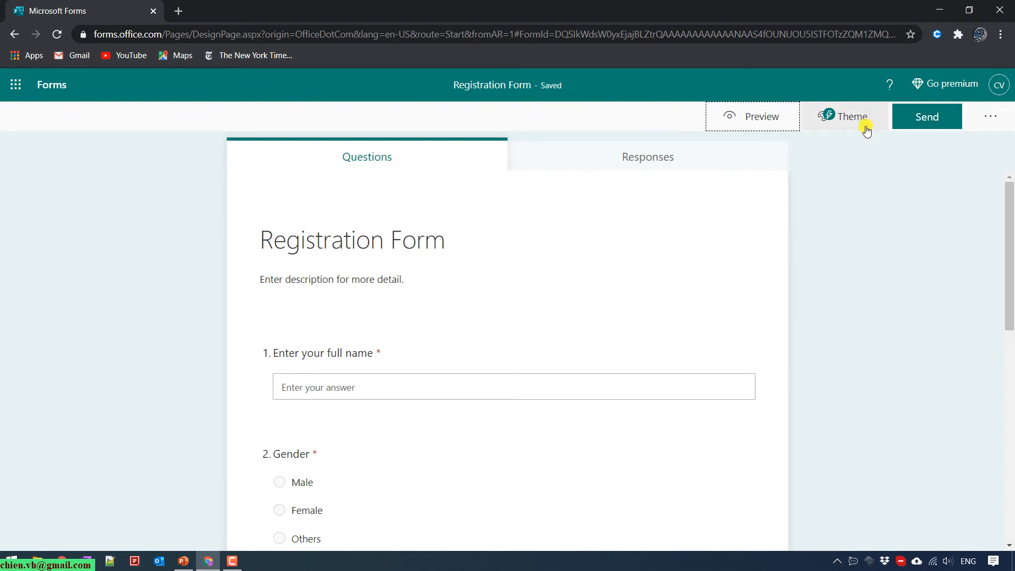
Try the blue desk, Education books and writing-hand themes, settling on teal computer-table.
left_click(844, 117)
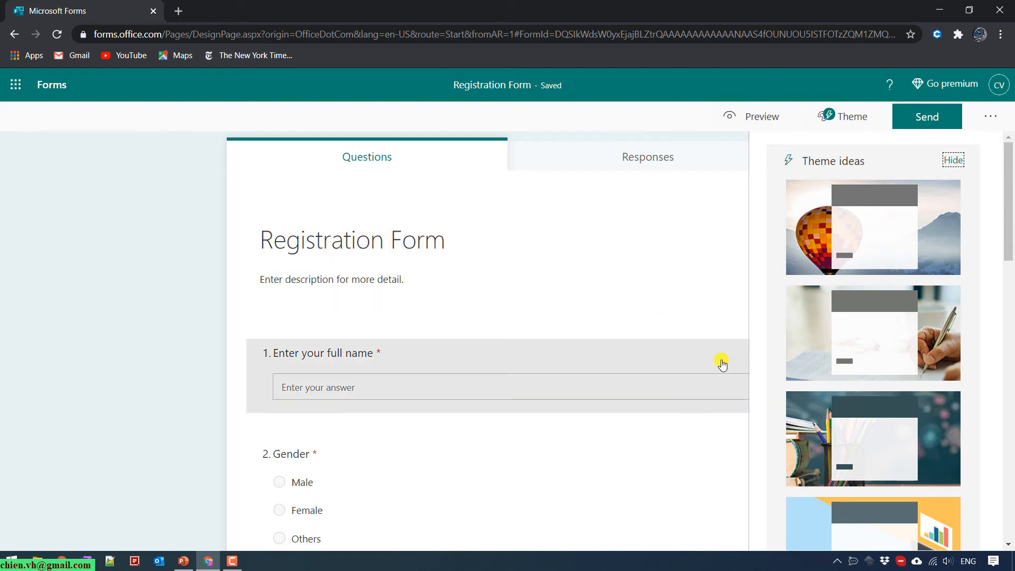
left_click_drag(1008, 201, 999, 293)
left_click(930, 309)
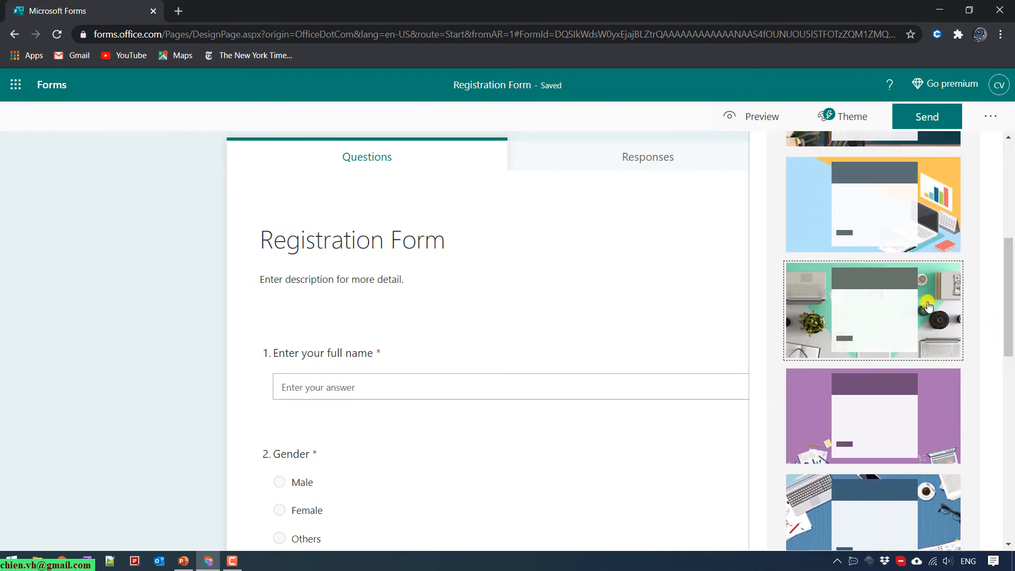
scroll(908, 372, "down", 3)
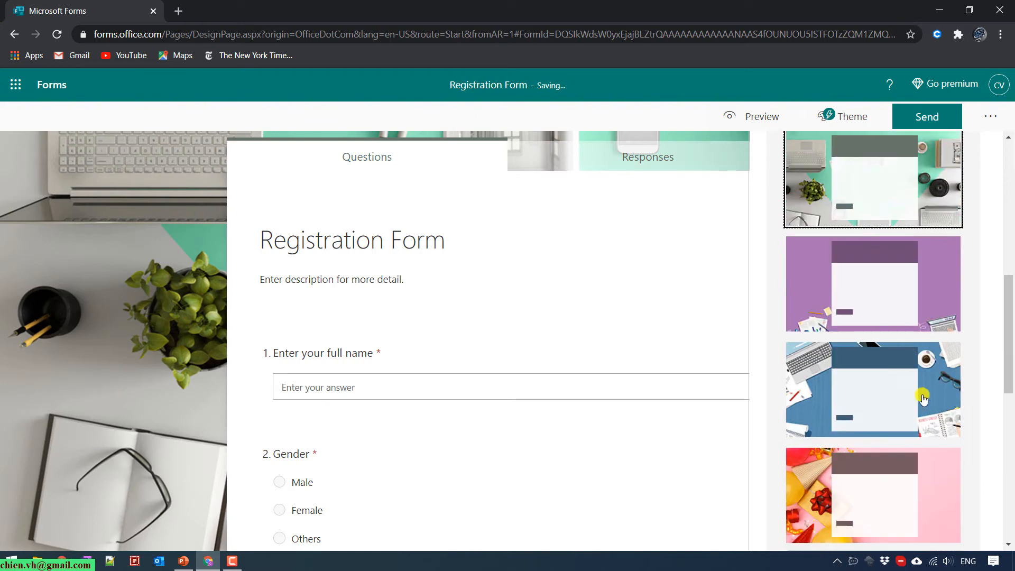
left_click(923, 399)
scroll(914, 391, "up", 4)
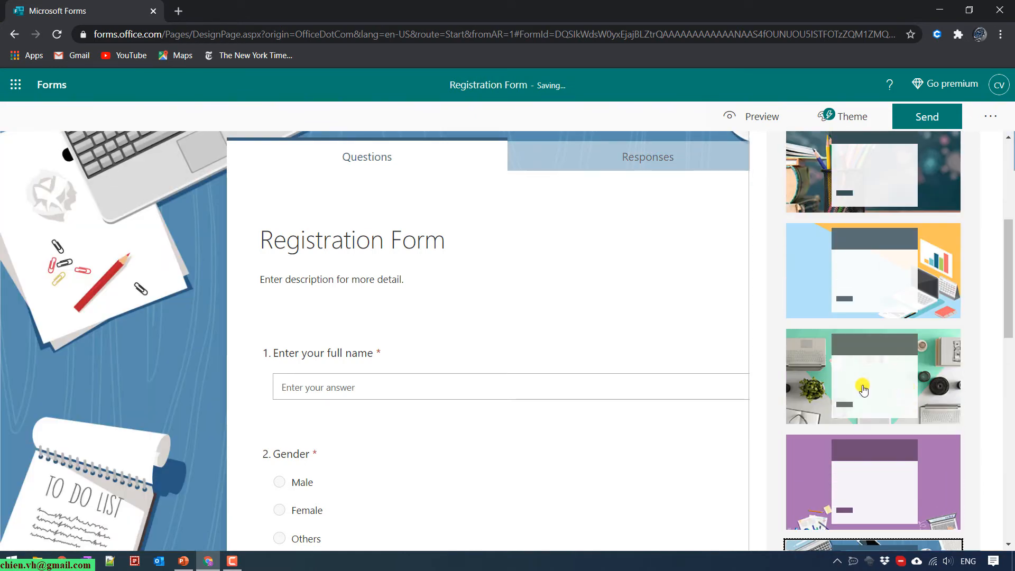
left_click(862, 388)
scroll(934, 355, "up", 3)
left_click(934, 285)
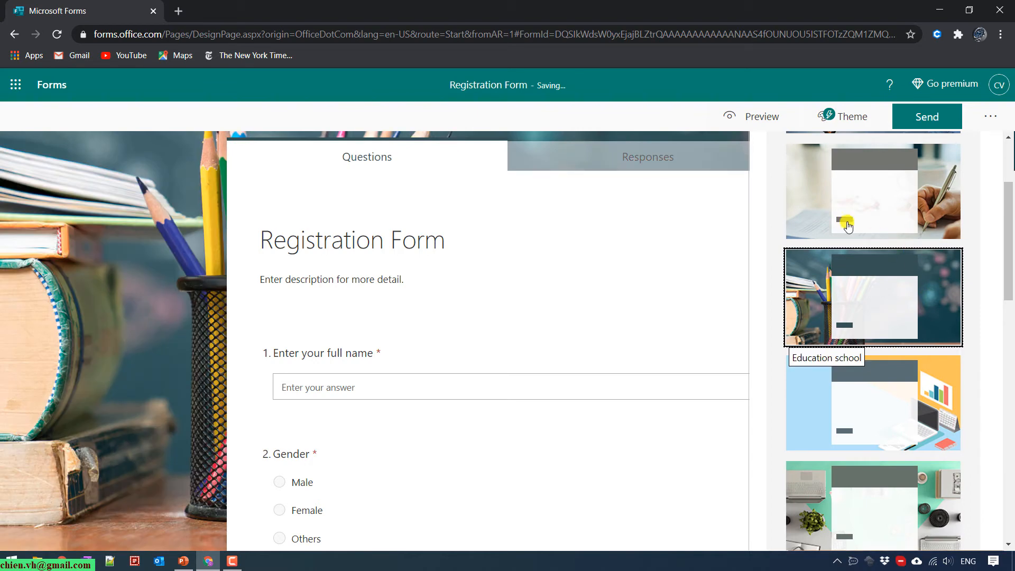
left_click(833, 219)
scroll(867, 391, "down", 4)
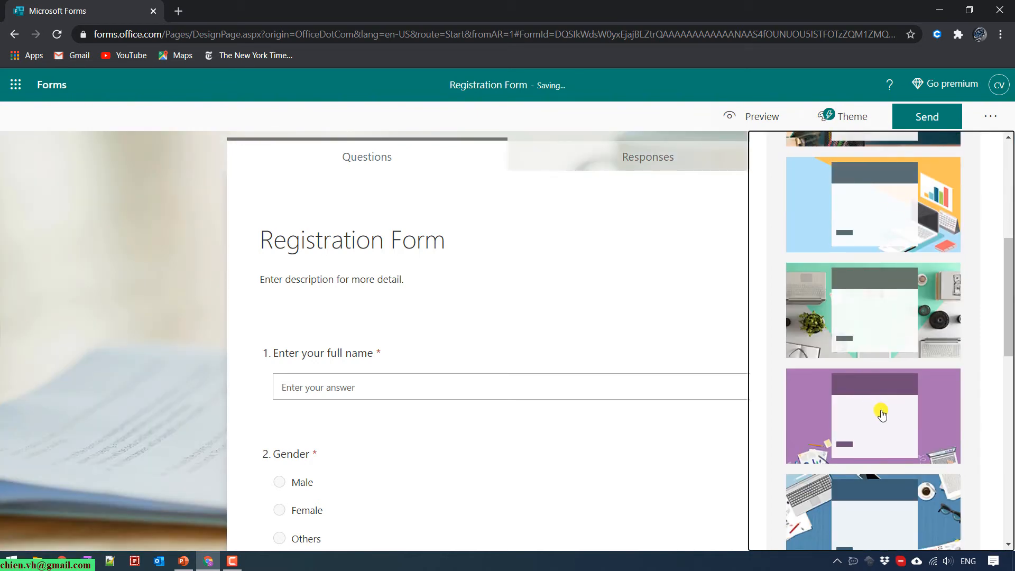
left_click(923, 317)
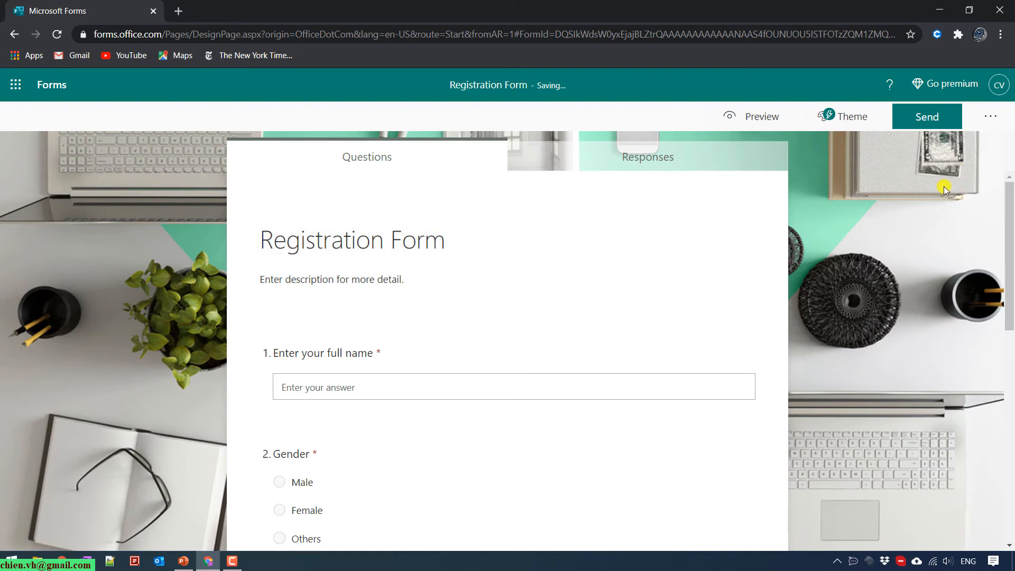
Select the text at the top of the form page.
double_click(551, 85)
left_click_drag(540, 84, 562, 86)
left_click(564, 86)
double_click(551, 86)
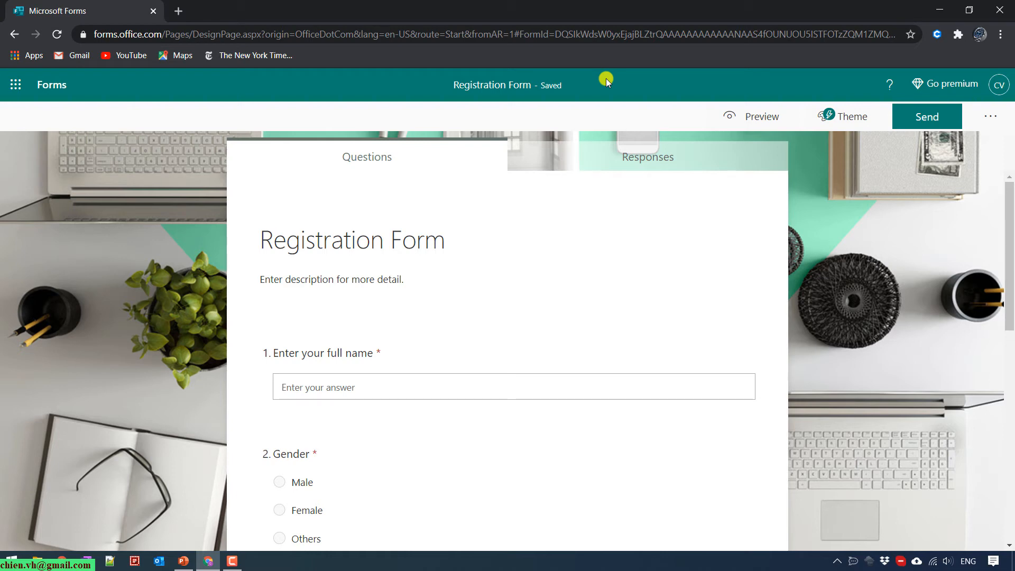
Copy the form's response link from Send and open a new incognito Chrome window.
left_click(925, 116)
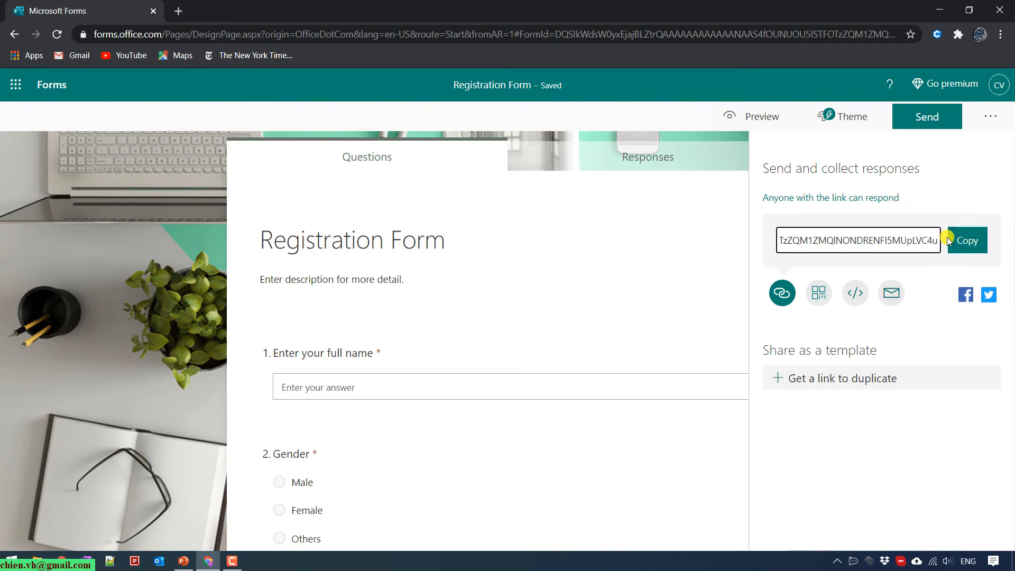
left_click(961, 238)
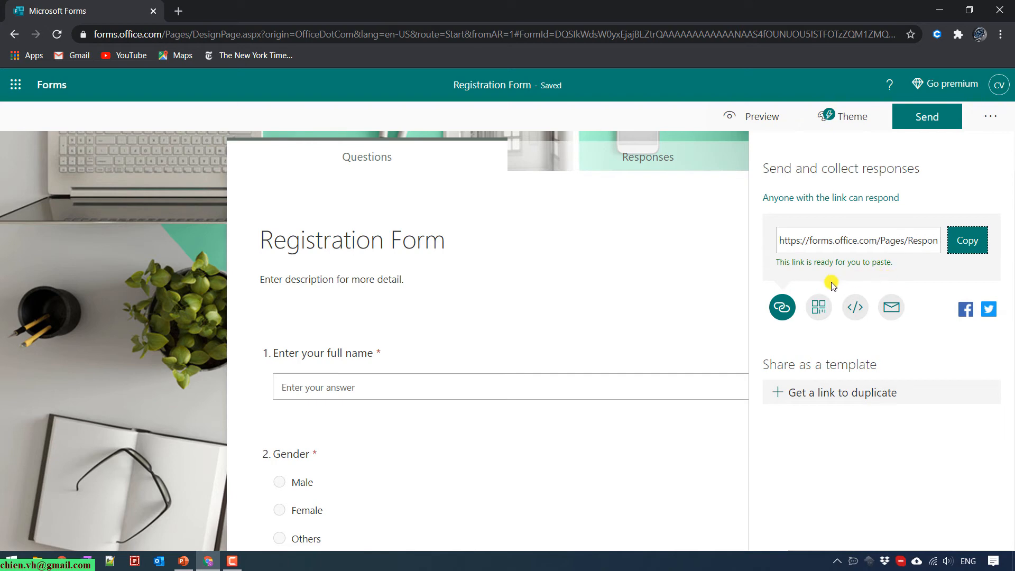
left_click(1001, 35)
left_click(934, 84)
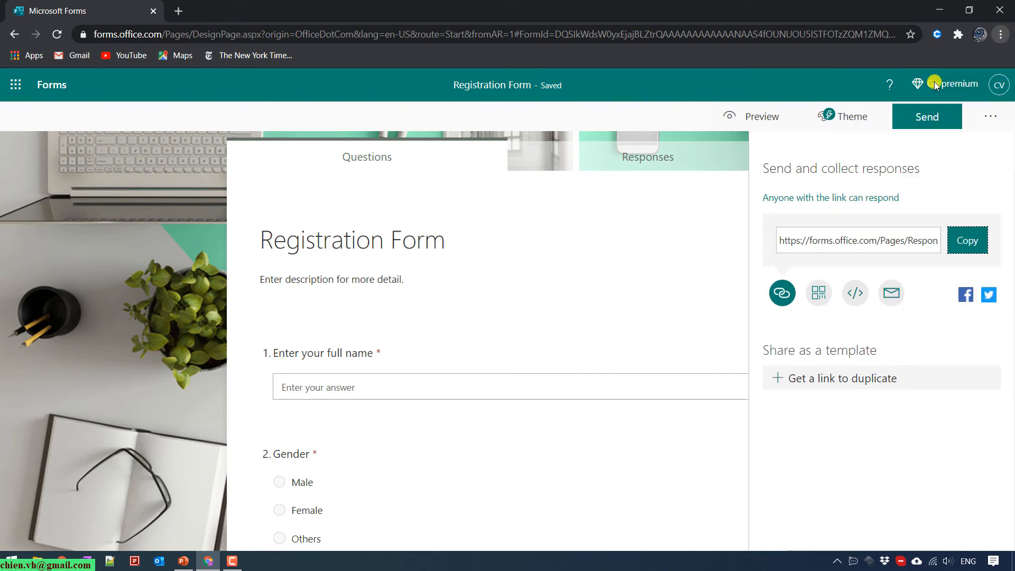
Paste the copied link into the incognito address bar and load the Registration Form.
right_click(521, 34)
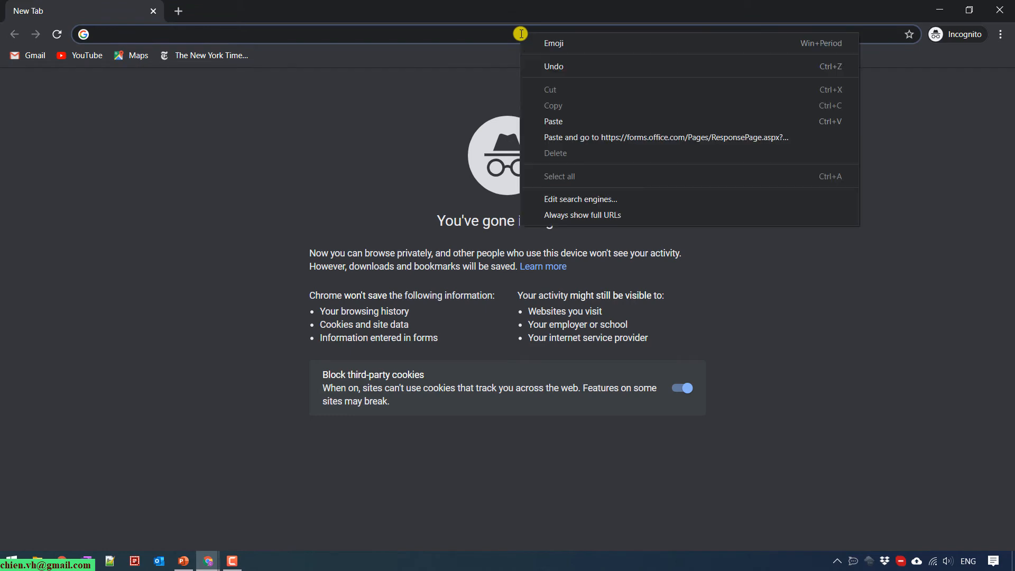
left_click(587, 138)
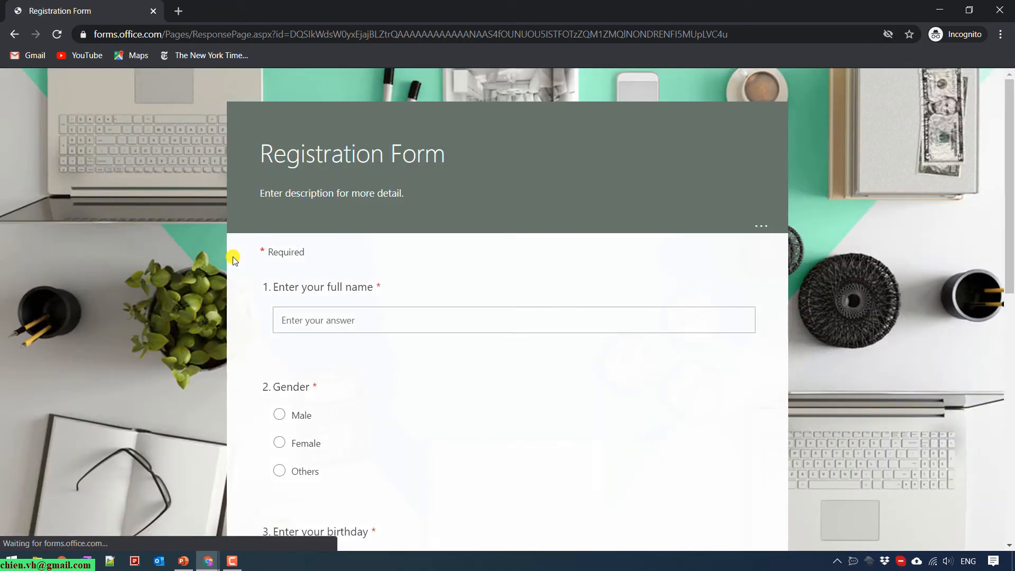
scroll(218, 268, "down", 10)
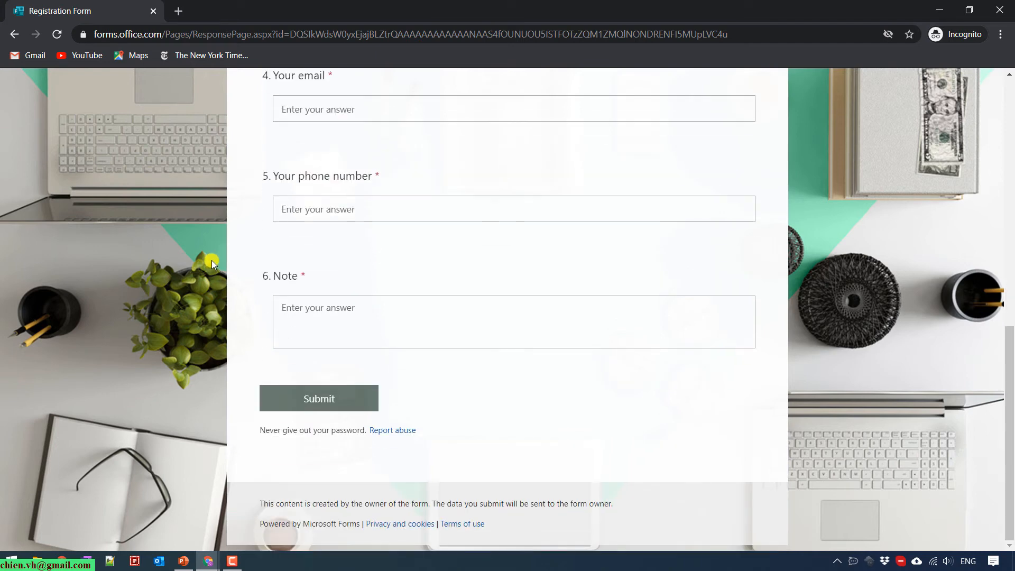
scroll(212, 260, "up", 10)
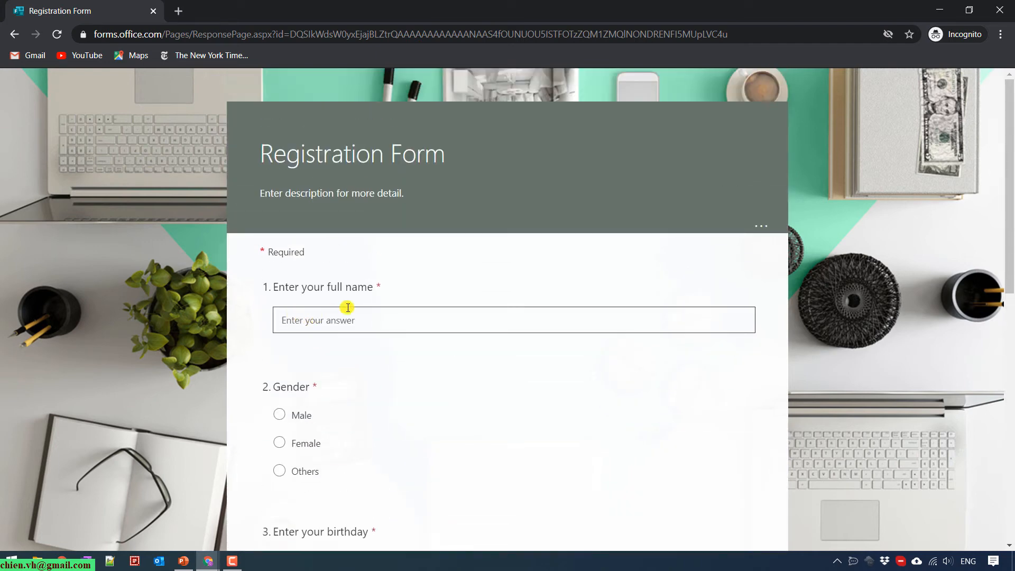
scroll(437, 253, "down", 8)
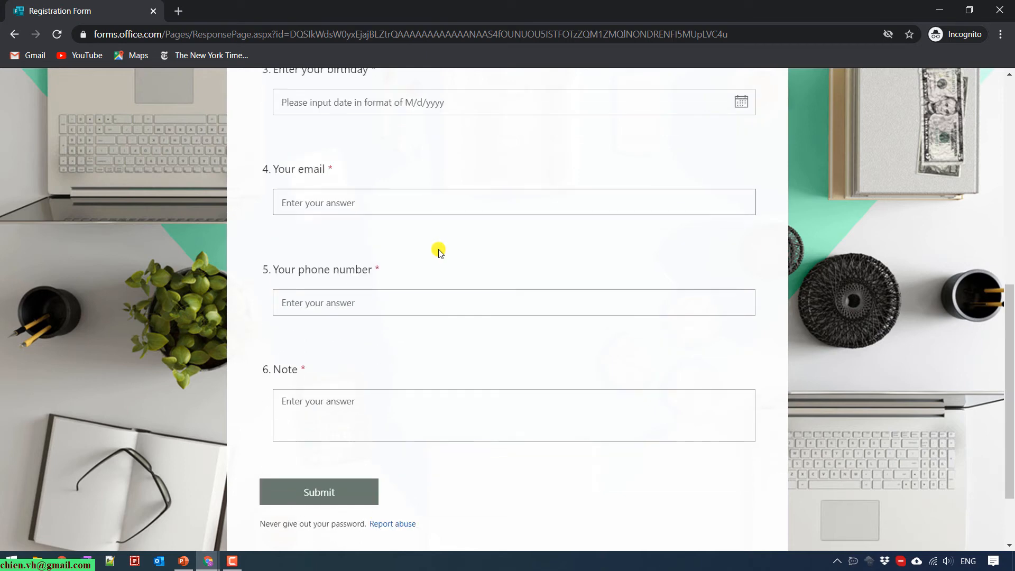
scroll(438, 252, "down", 2)
scroll(435, 249, "up", 10)
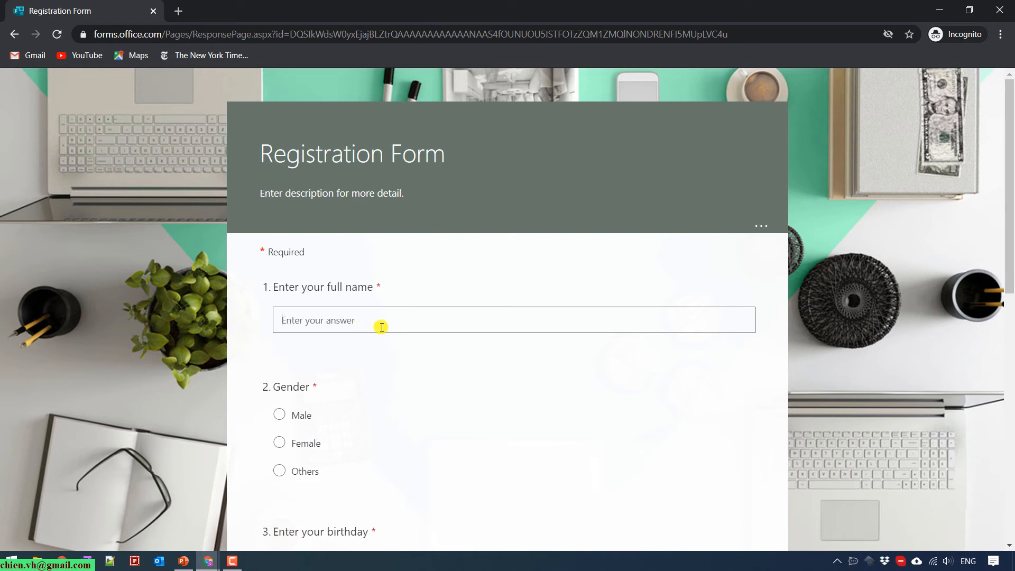
Enter the respondent's full name, choose Male, and pick 11/9/2020 as birthday.
scroll(369, 335, "down", 1)
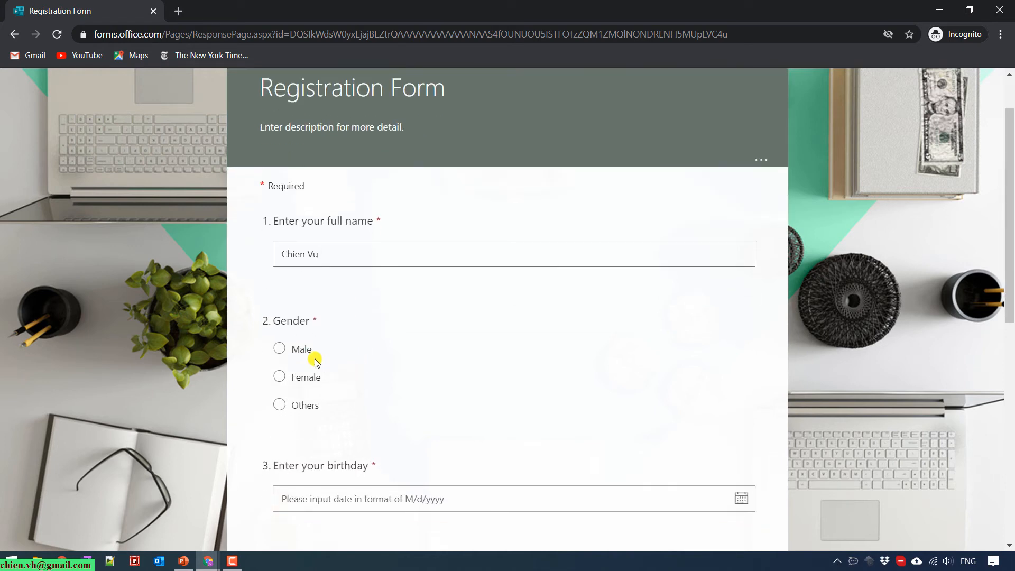
left_click(280, 347)
scroll(364, 398, "down", 2)
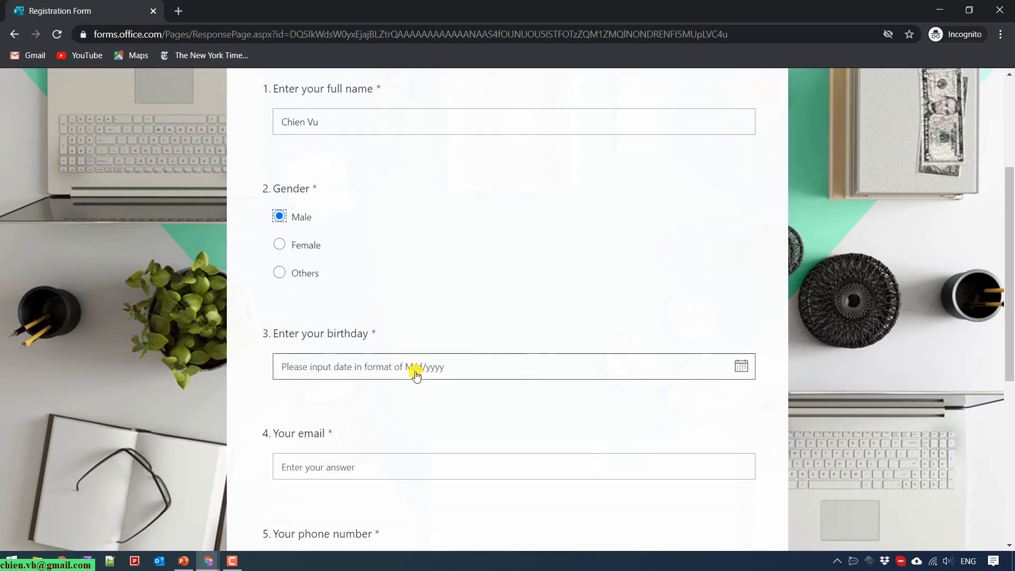
left_click(741, 365)
left_click(346, 434)
scroll(357, 430, "down", 2)
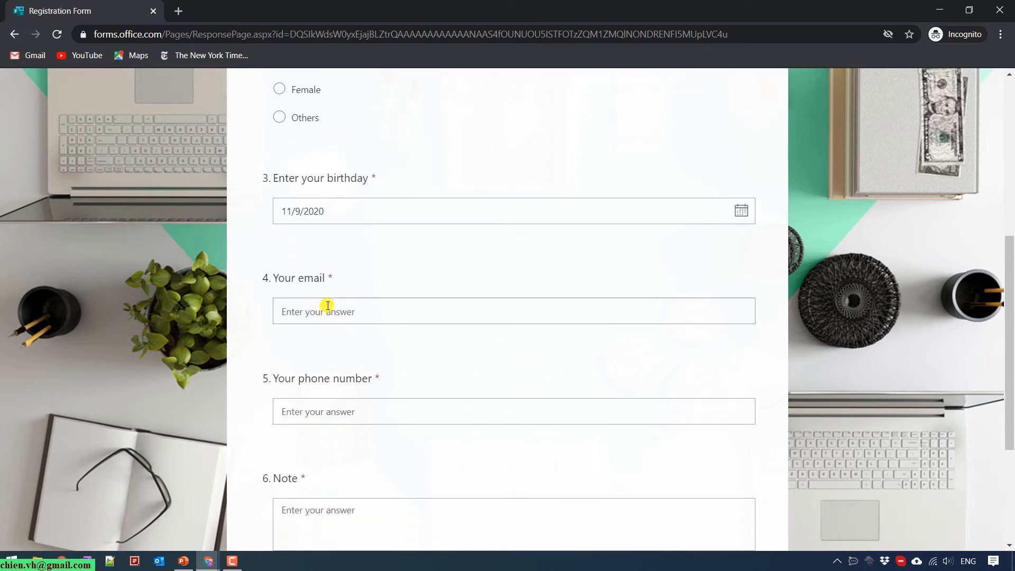
Fill in the email and phone number, and note 'Thank you for watching this video.'.
left_click(327, 305)
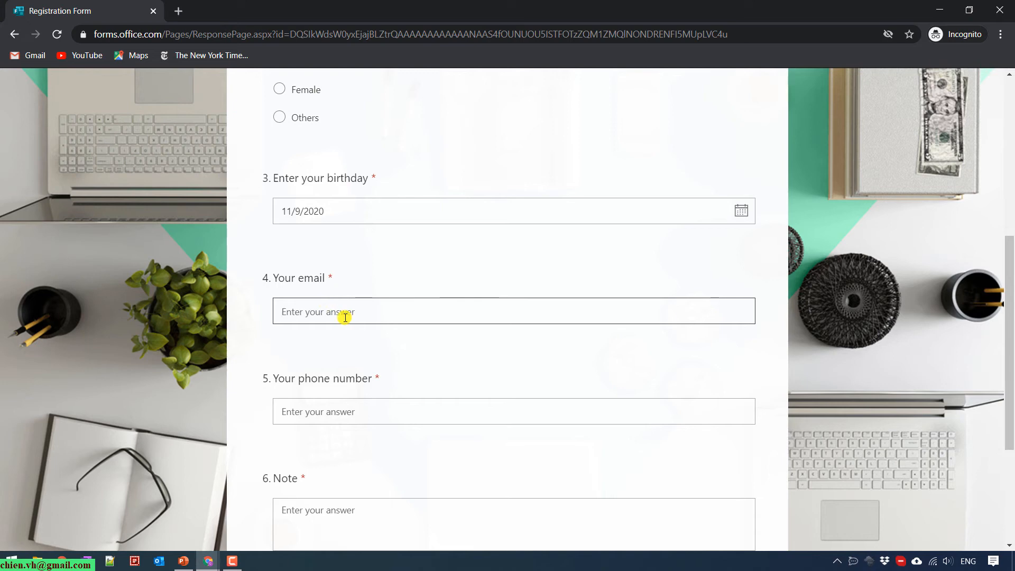
left_click(431, 407)
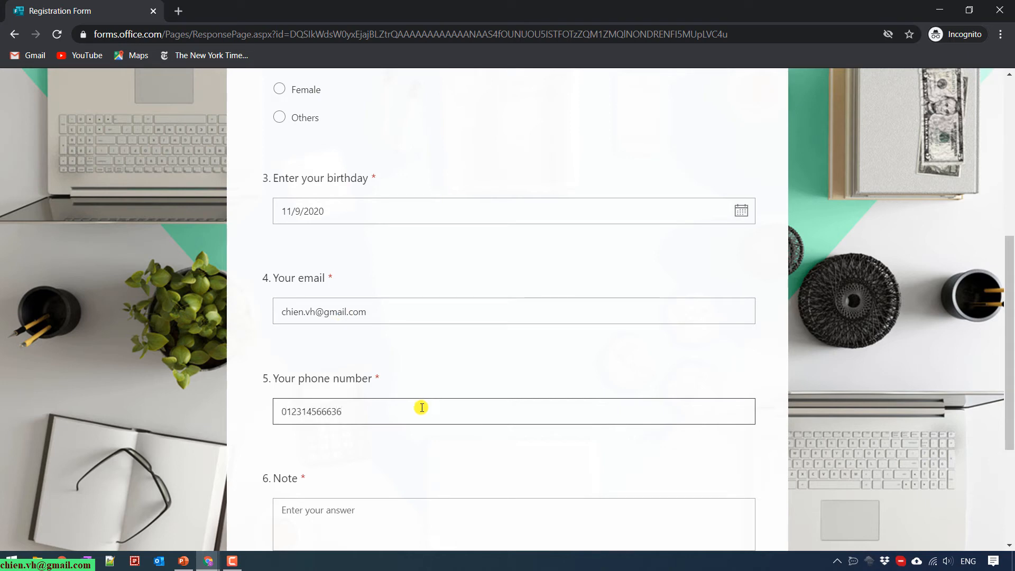
scroll(419, 407, "down", 2)
left_click(391, 416)
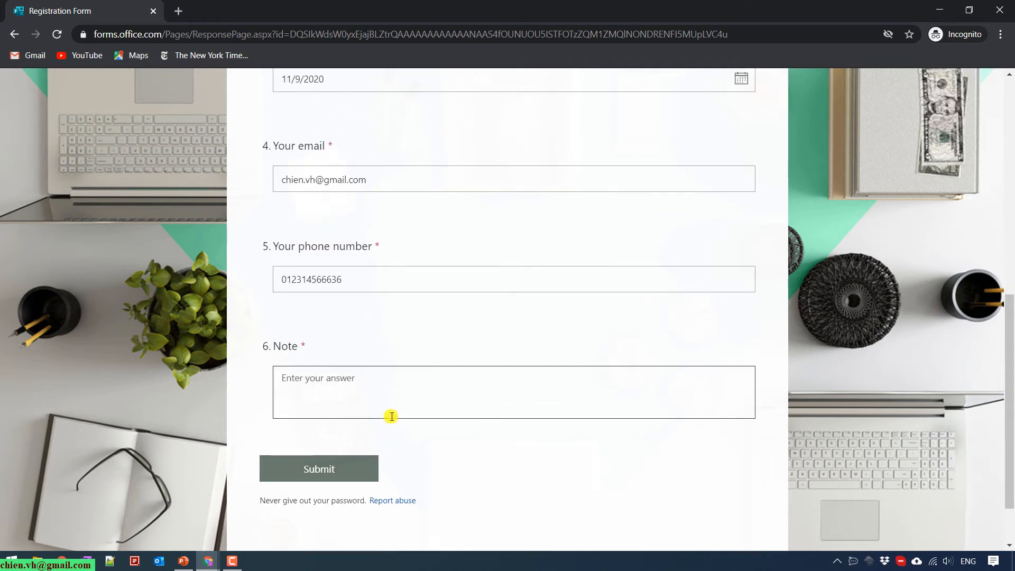
type("TH")
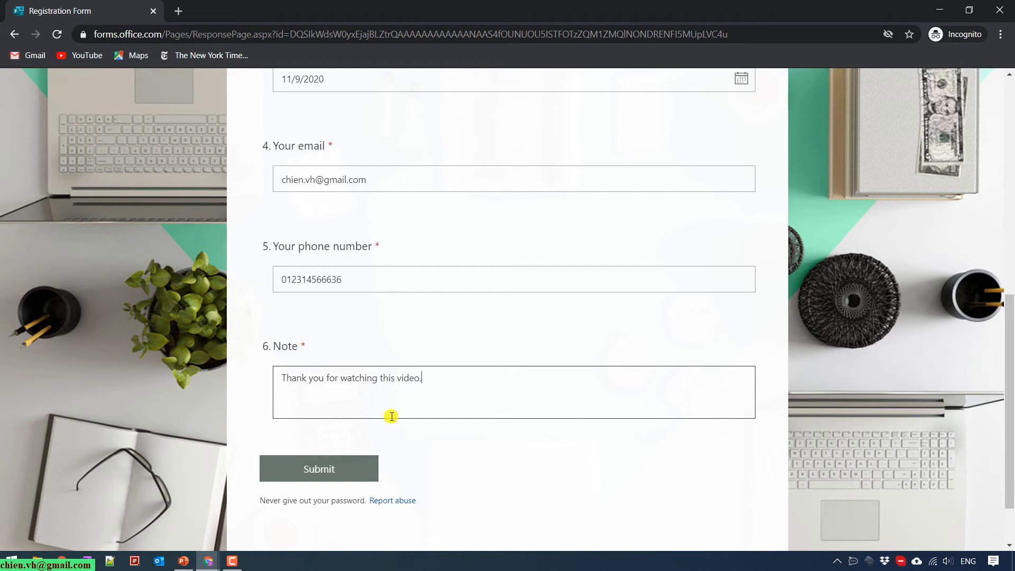
Review the filled-in answers and submit the registration response.
scroll(489, 423, "up", 6)
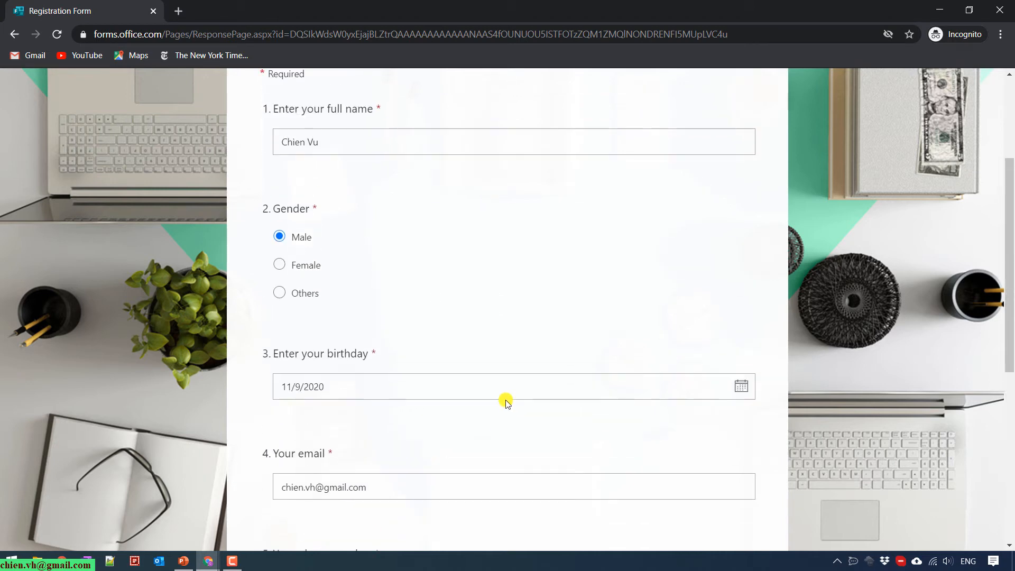
scroll(486, 403, "up", 3)
scroll(485, 400, "down", 5)
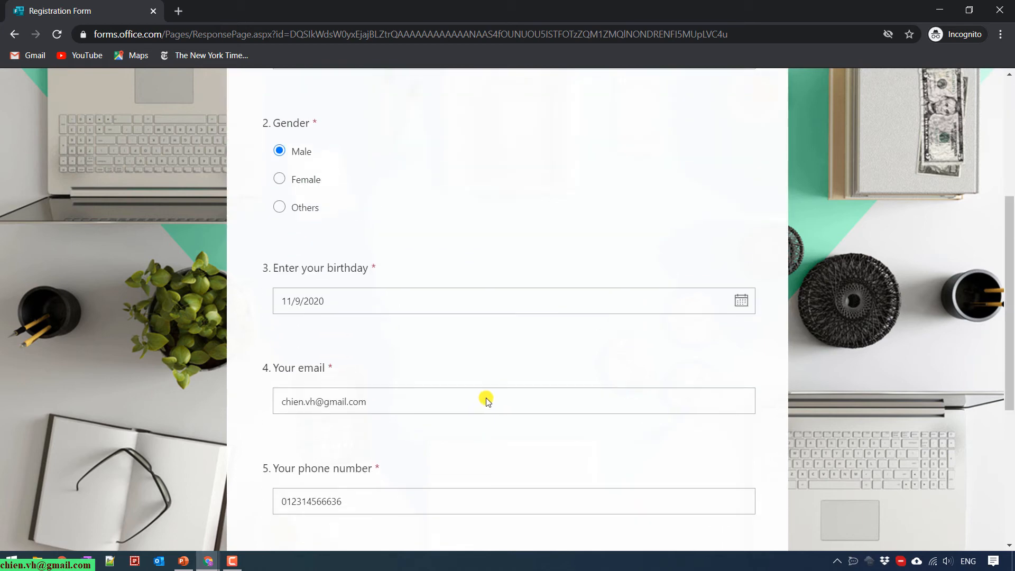
scroll(694, 246, "up", 5)
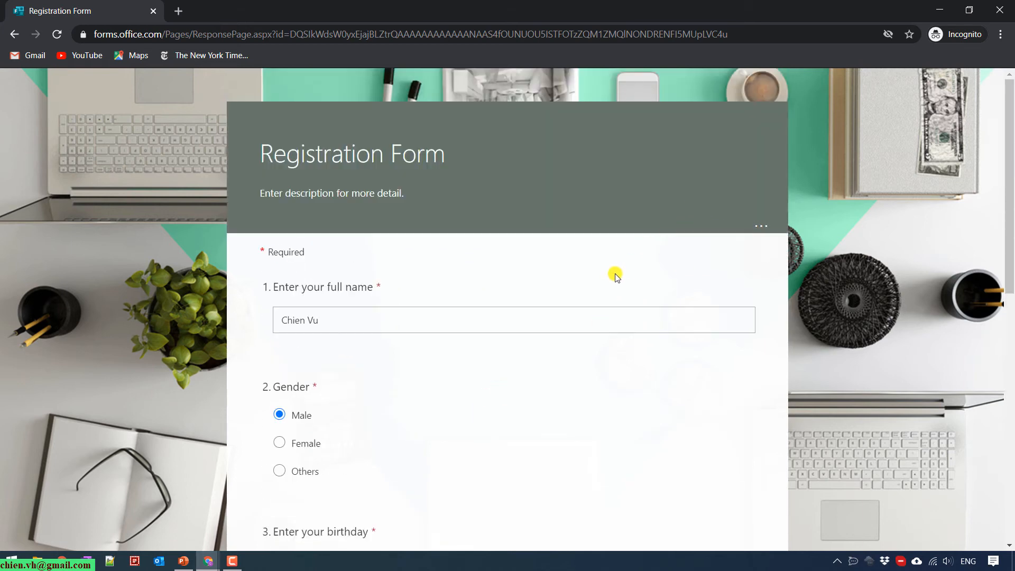
scroll(582, 350, "down", 5)
scroll(582, 350, "down", 5)
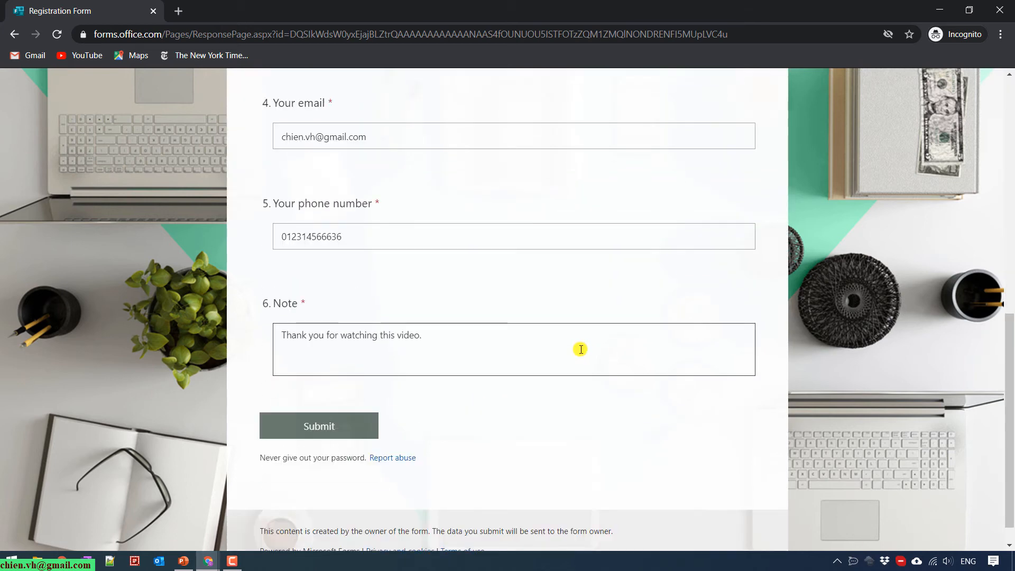
left_click(341, 426)
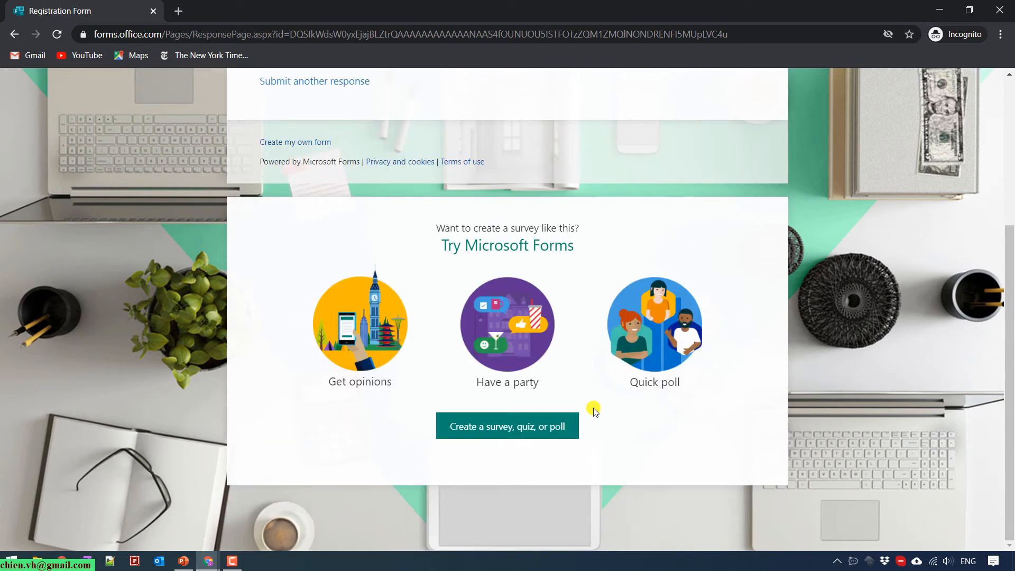
Check the Thanks! confirmation page, then minimize the incognito window.
scroll(593, 410, "up", 4)
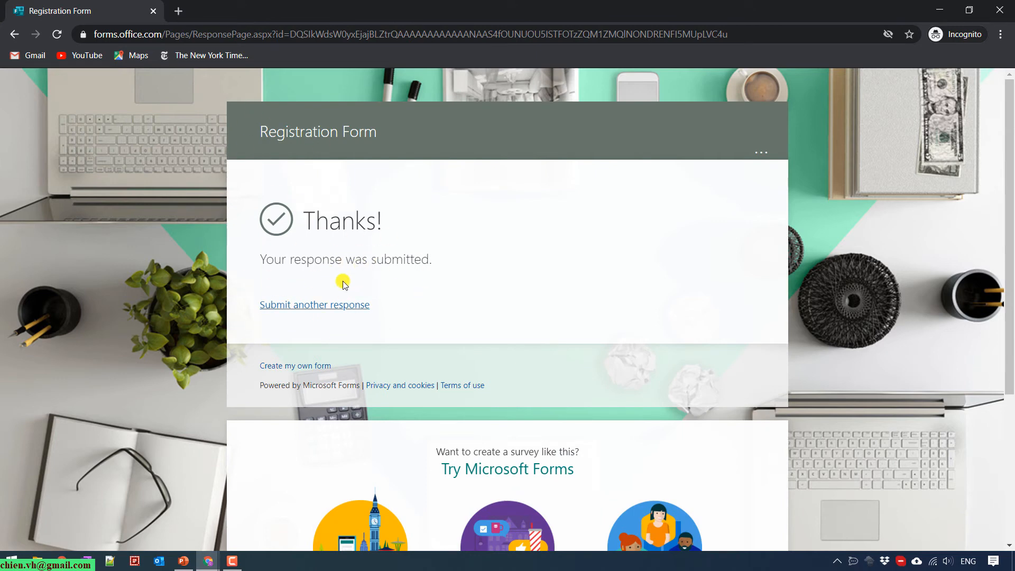
scroll(461, 354, "down", 4)
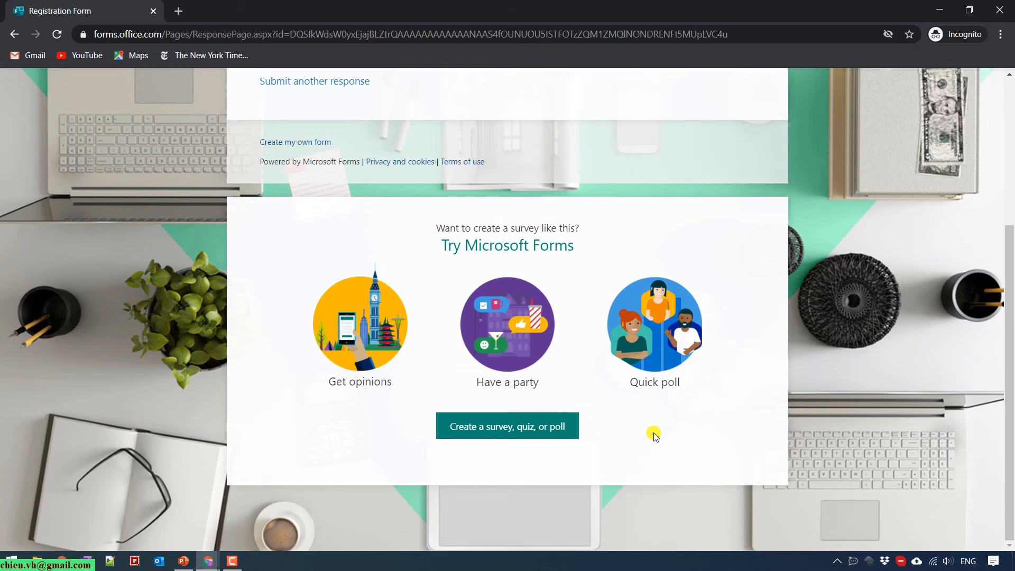
scroll(650, 432, "up", 3)
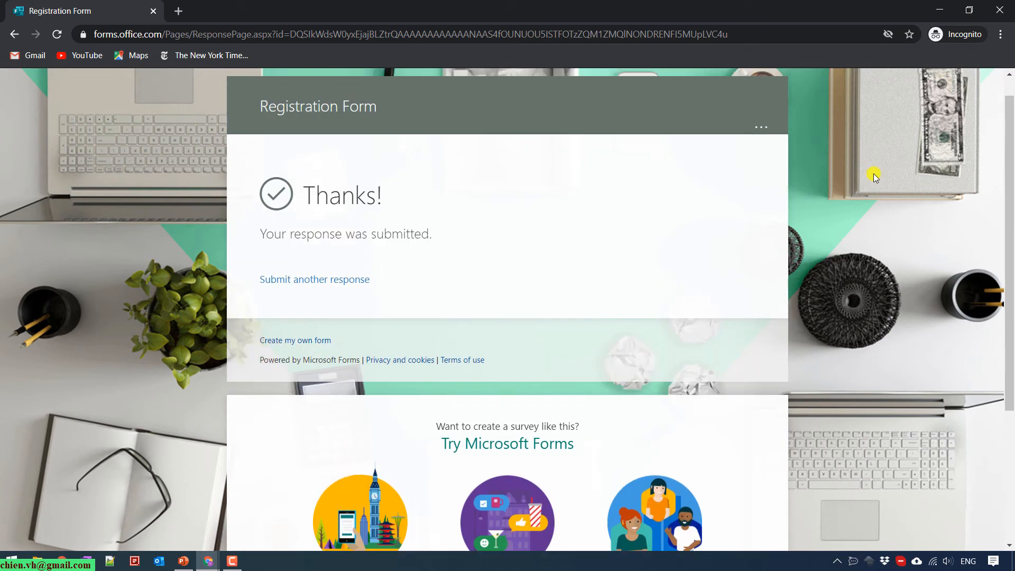
left_click(940, 7)
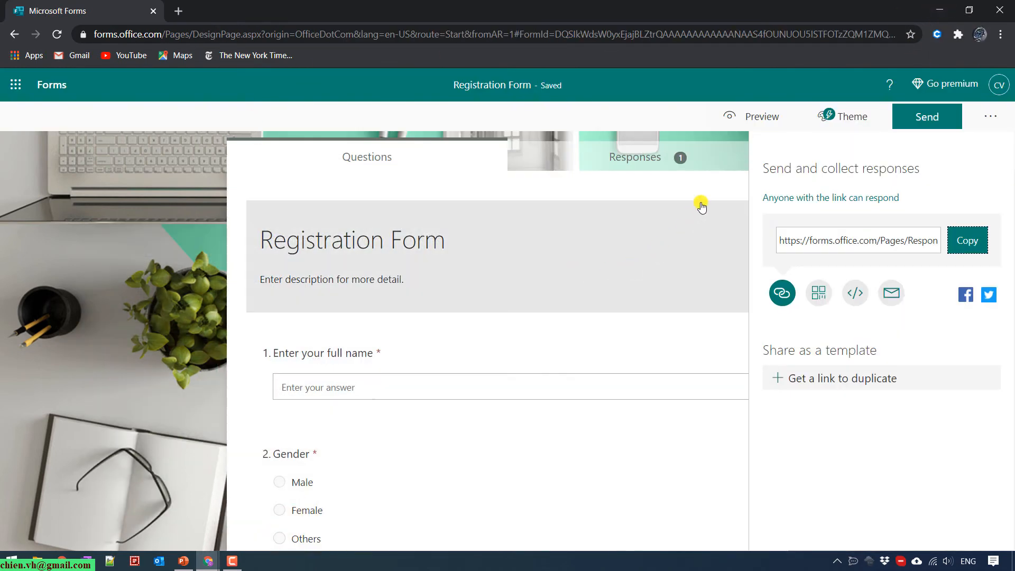
Close the Send panel and look through the Responses summary of the single submission.
left_click(926, 114)
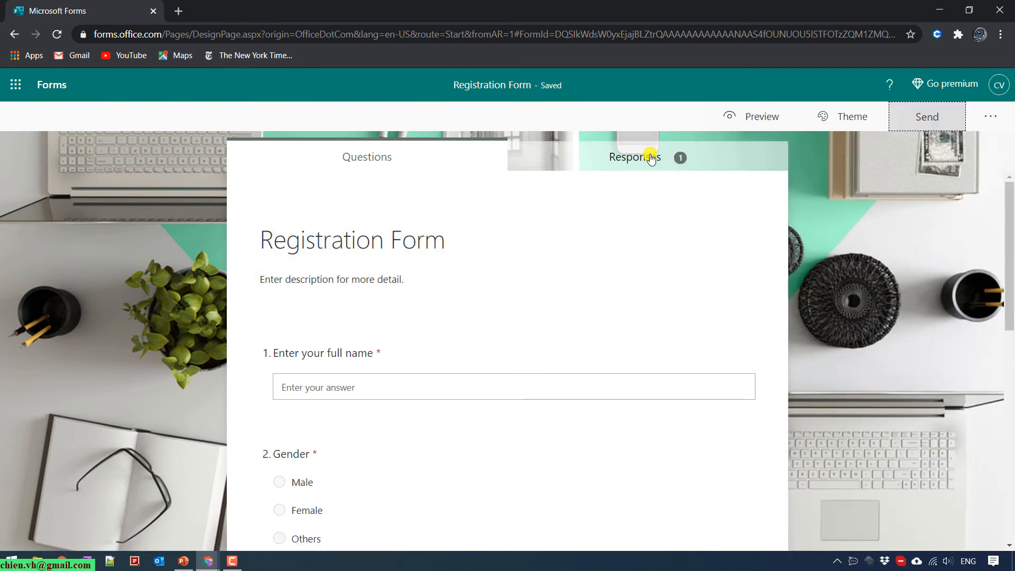
left_click(683, 162)
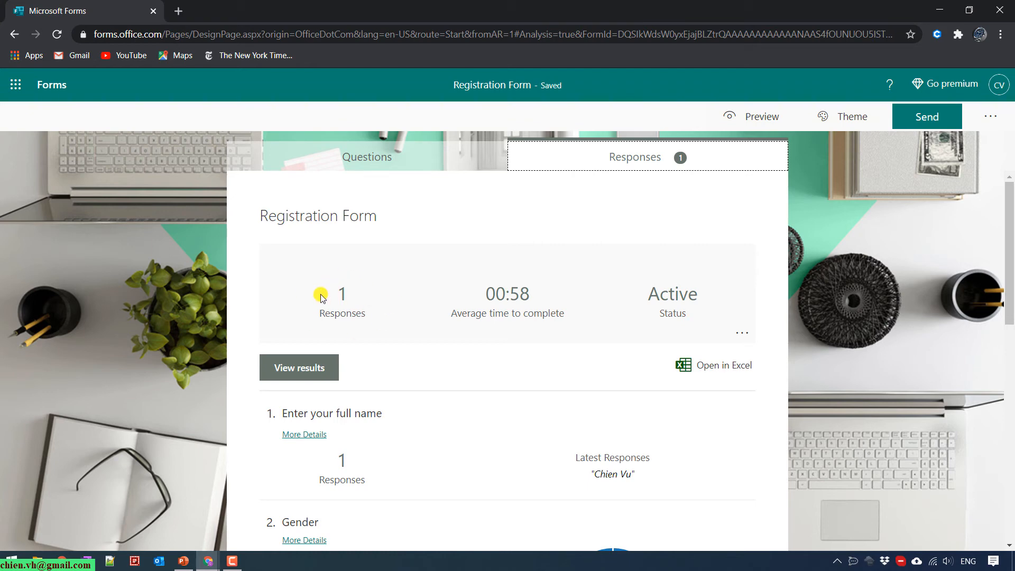
scroll(692, 282, "down", 3)
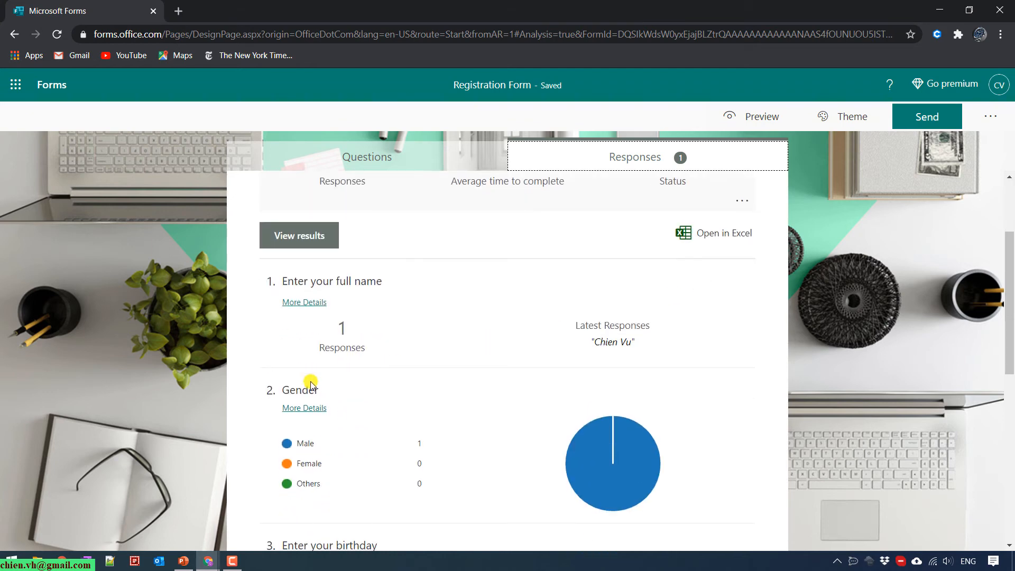
scroll(370, 402, "down", 1)
scroll(339, 457, "down", 2)
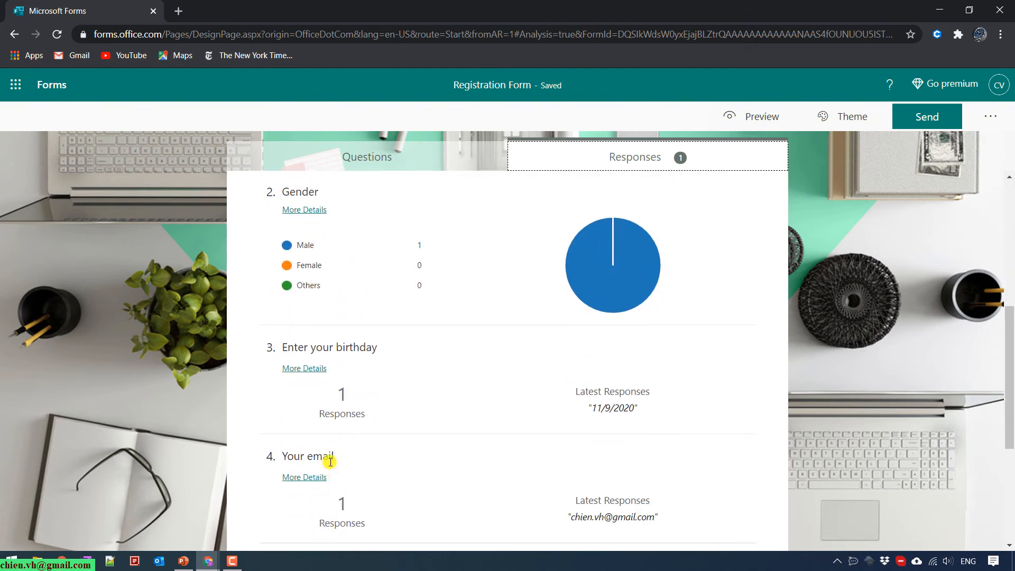
scroll(287, 347, "down", 2)
scroll(379, 414, "down", 1)
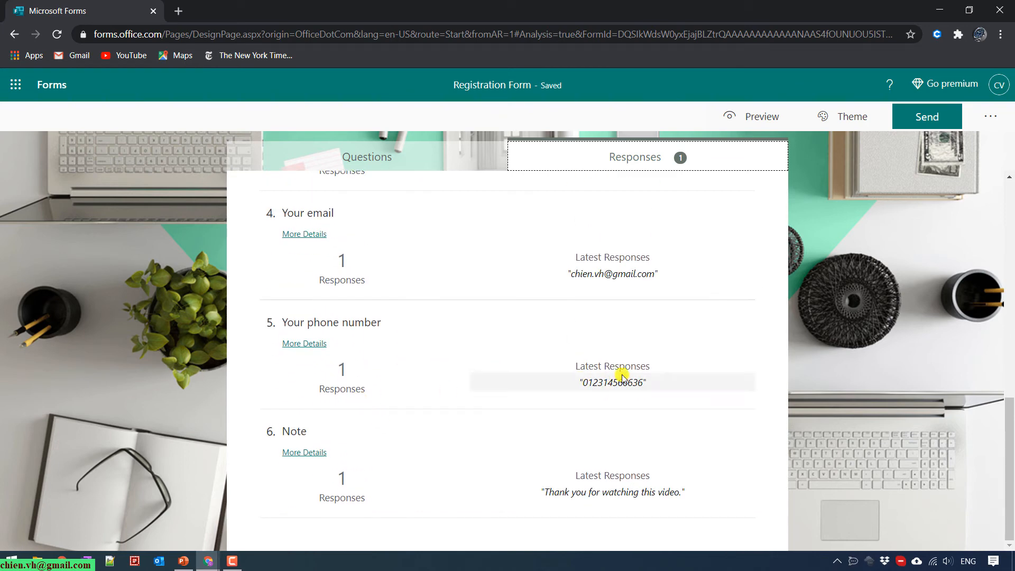
scroll(380, 490, "up", 10)
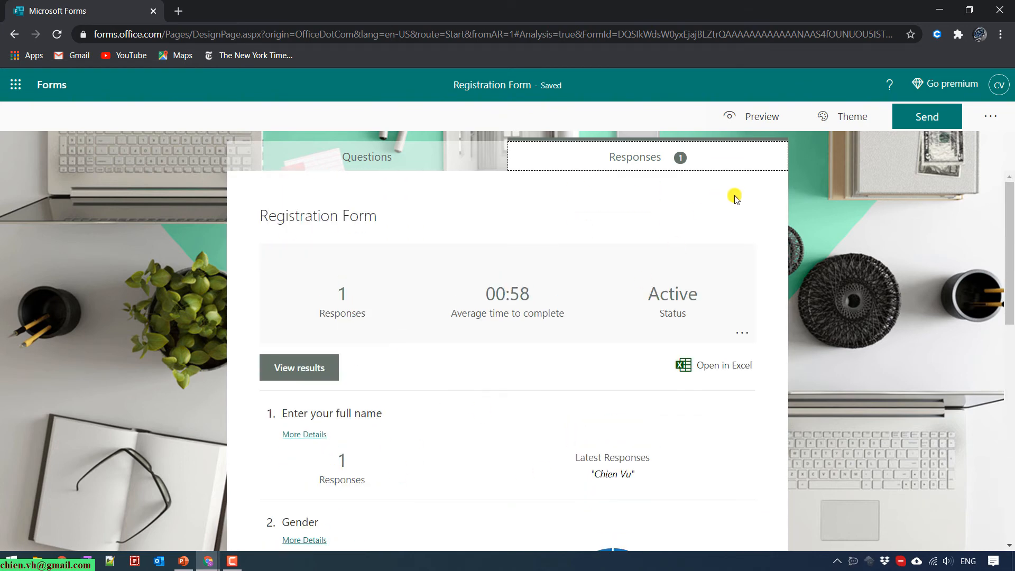
Copy the response link and load it in a new incognito window.
left_click(949, 121)
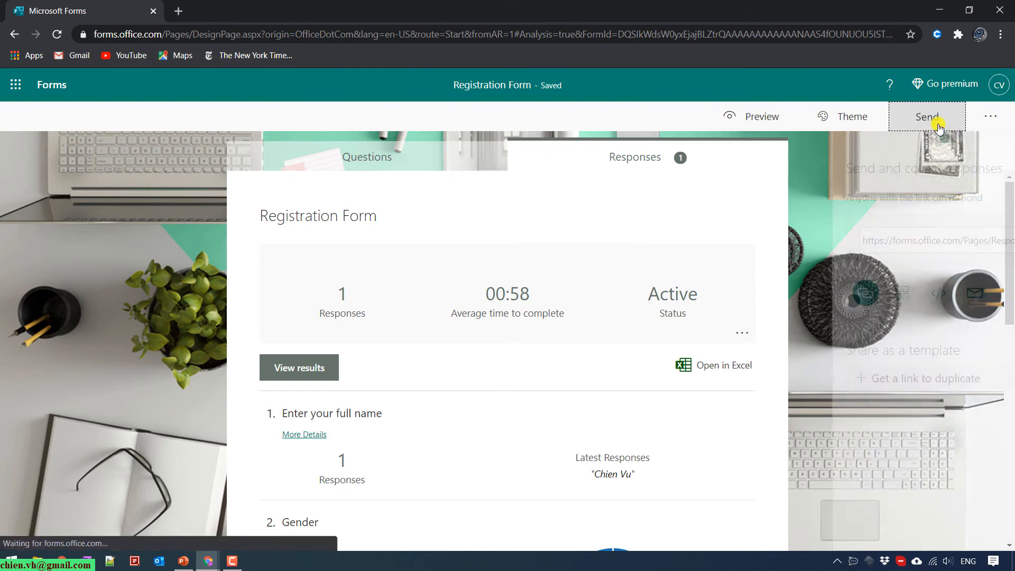
left_click(956, 243)
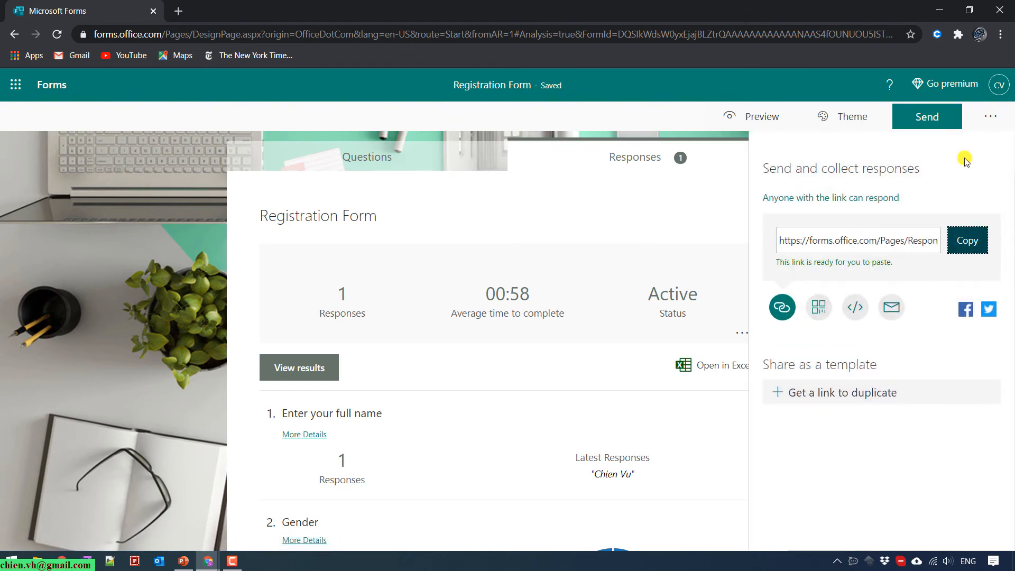
left_click(1001, 34)
left_click(944, 85)
right_click(376, 35)
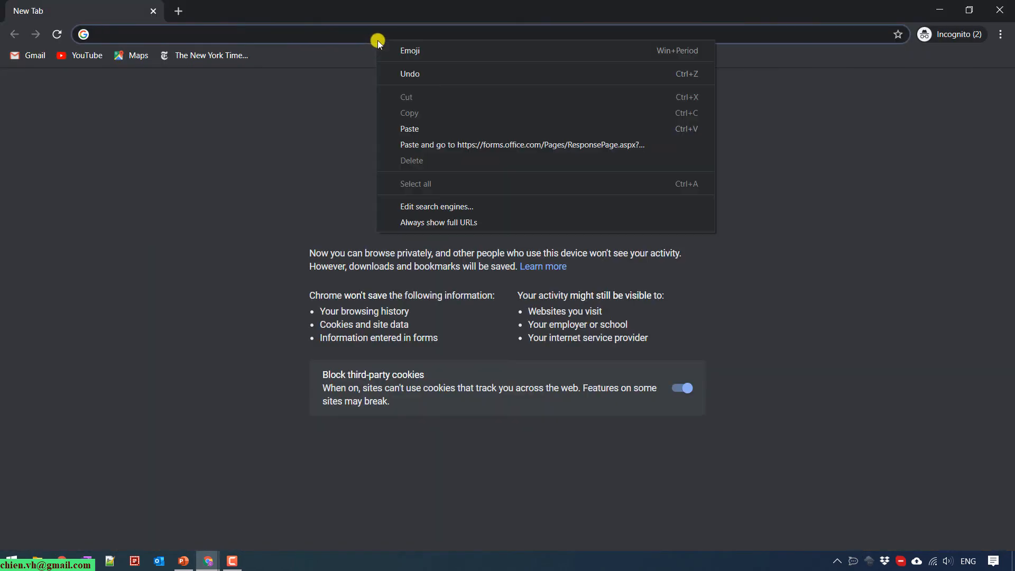
left_click(424, 141)
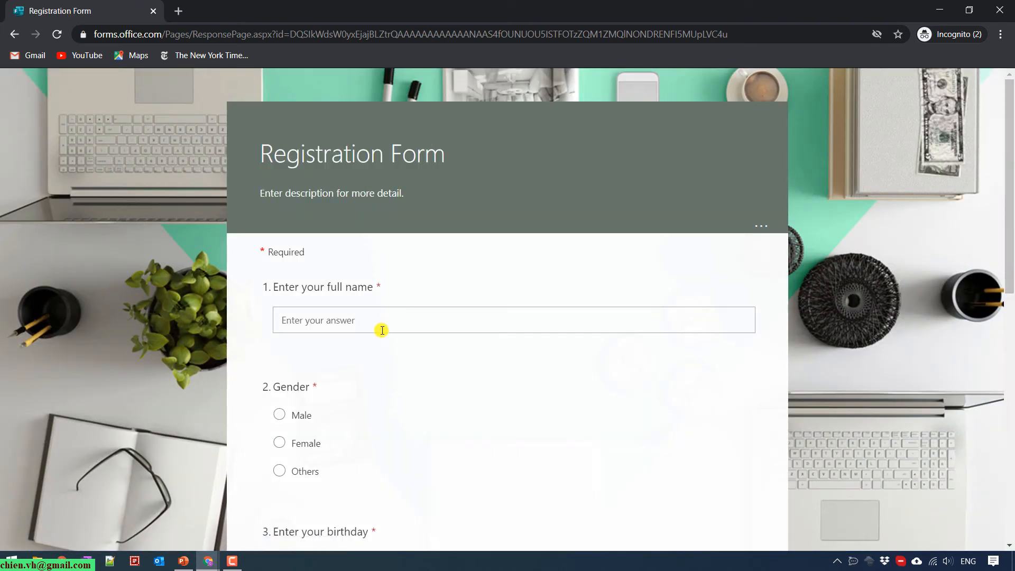
Enter the respondent's full name, choose Male, and set birthday 11/16/2020.
left_click(377, 319)
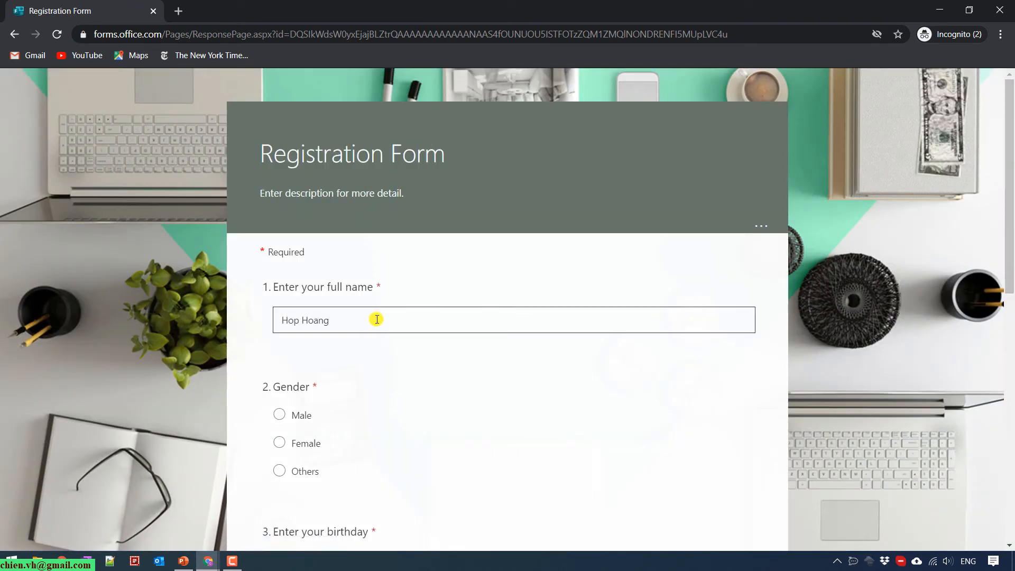
left_click(299, 415)
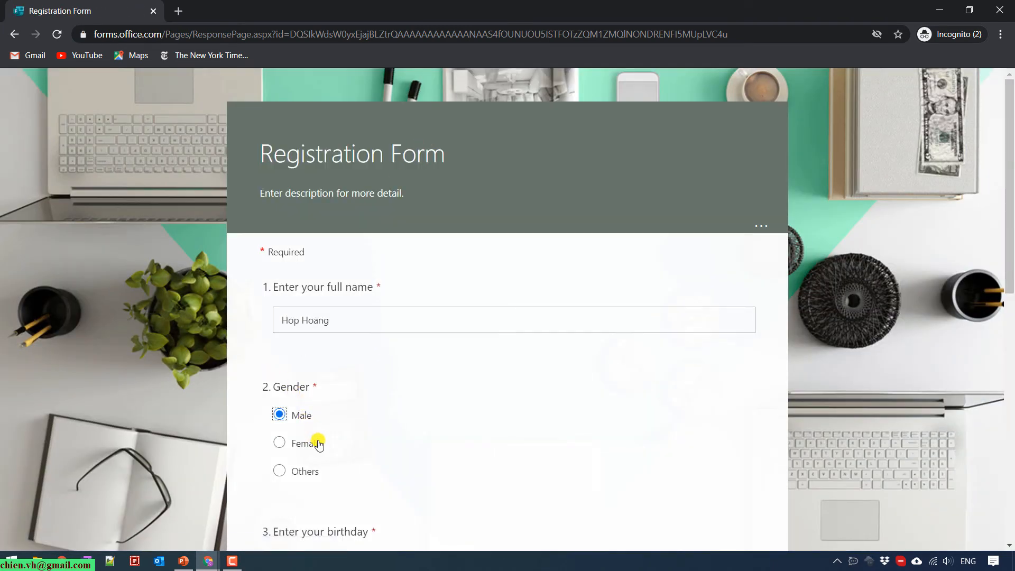
scroll(318, 444, "down", 4)
left_click(330, 371)
left_click(349, 458)
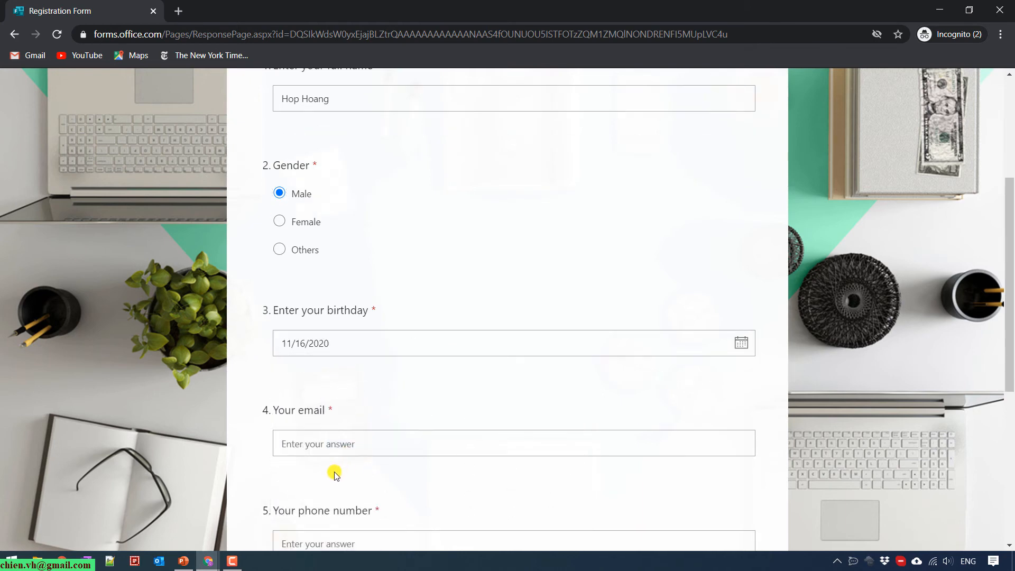
scroll(317, 423, "down", 3)
Fill in the respondent's email and phone, note 'Testing', and submit the response.
left_click(295, 317)
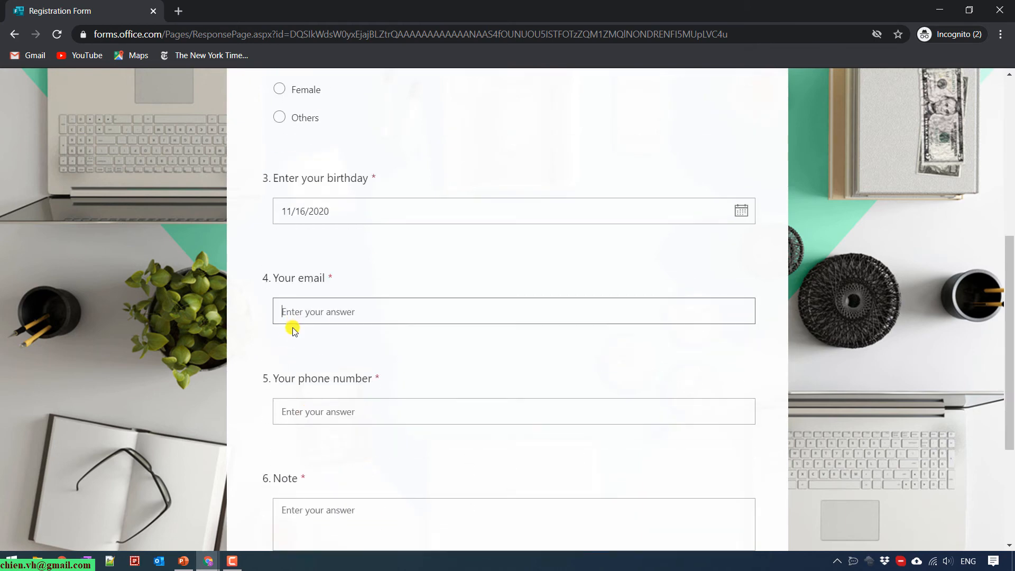
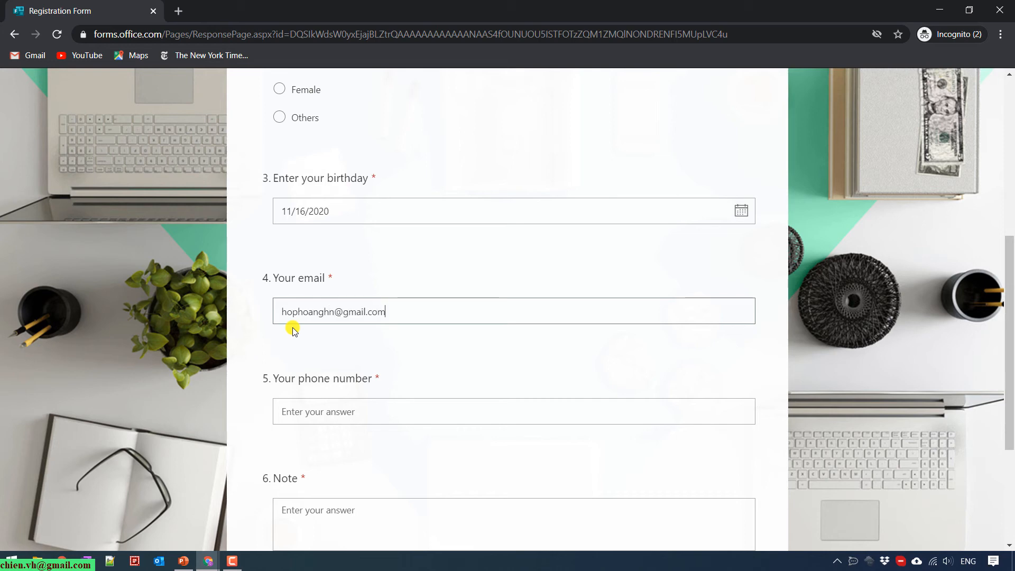
left_click(384, 412)
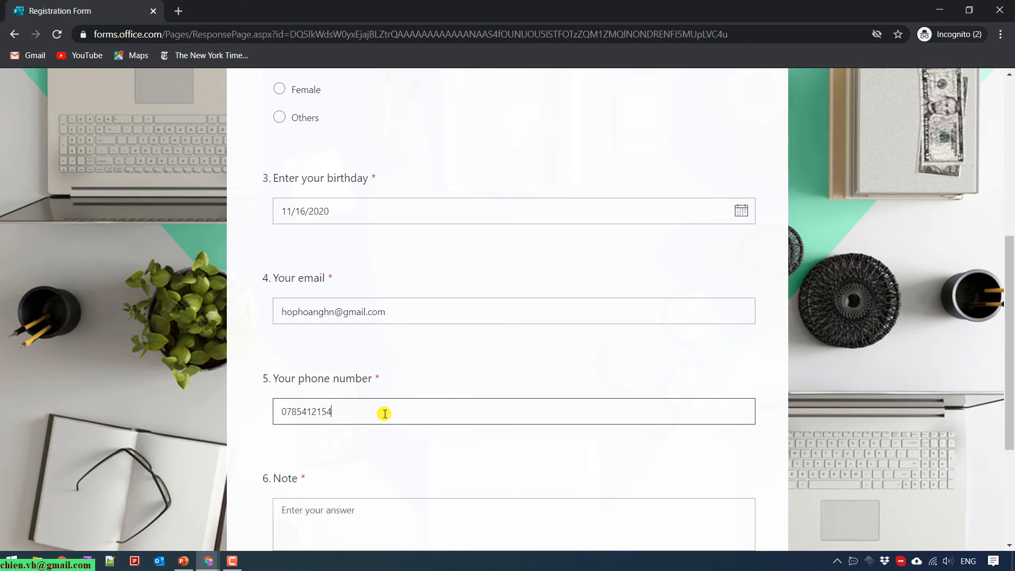
scroll(384, 413, "down", 3)
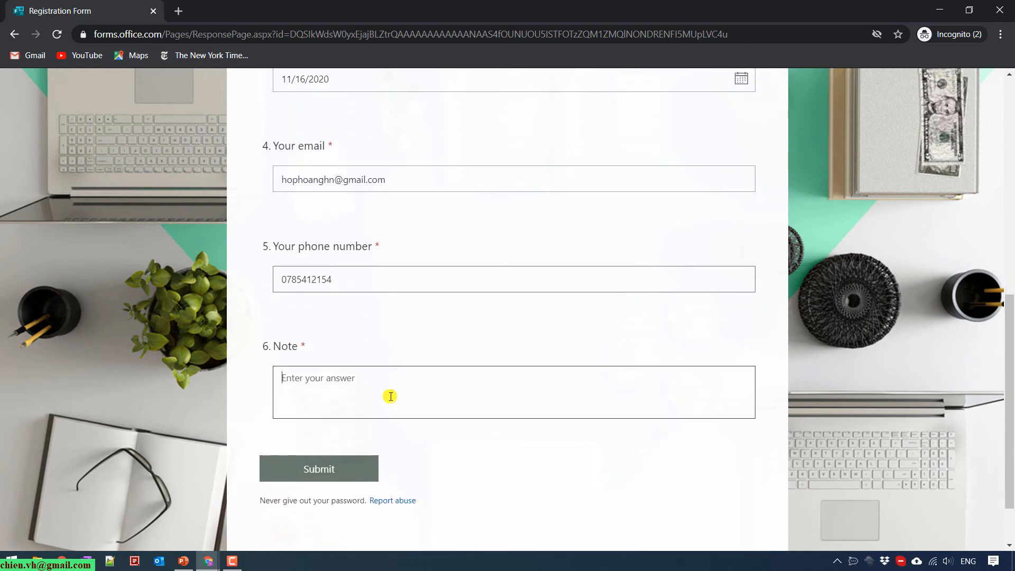
left_click(390, 396)
type("Testing")
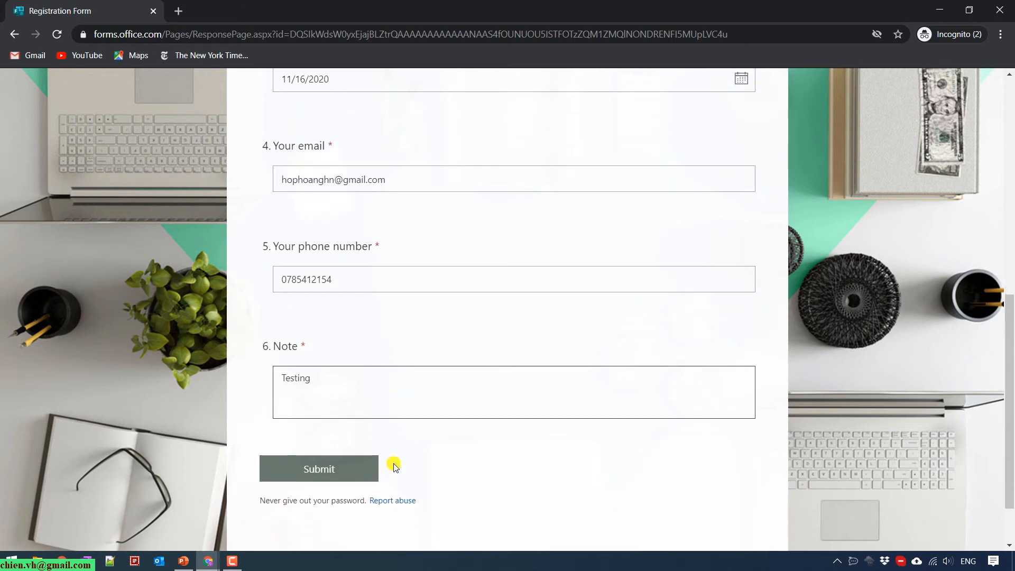
left_click(373, 468)
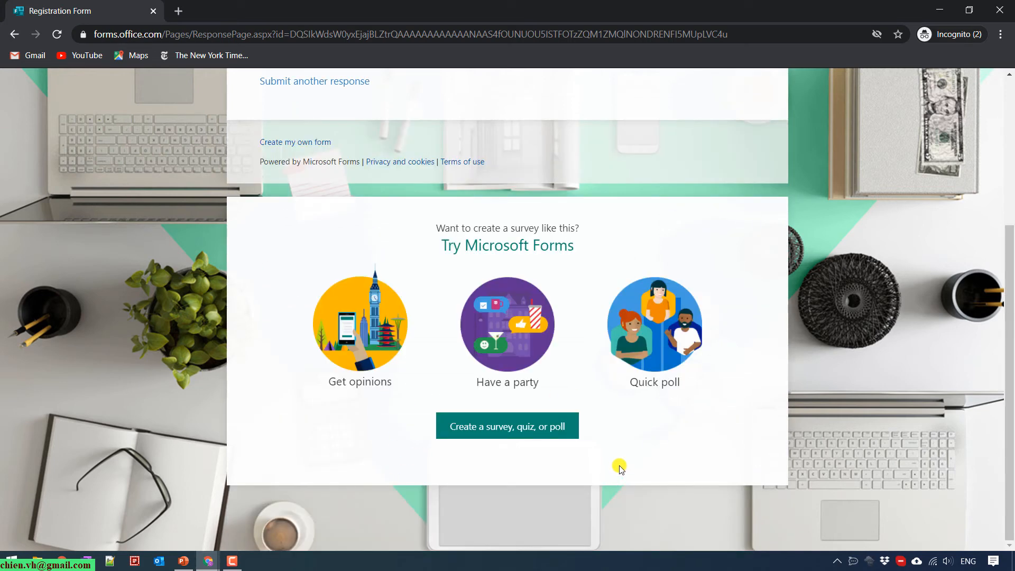
Close the incognito window and Send panel, then review the 2-response summary question by question.
left_click(1000, 9)
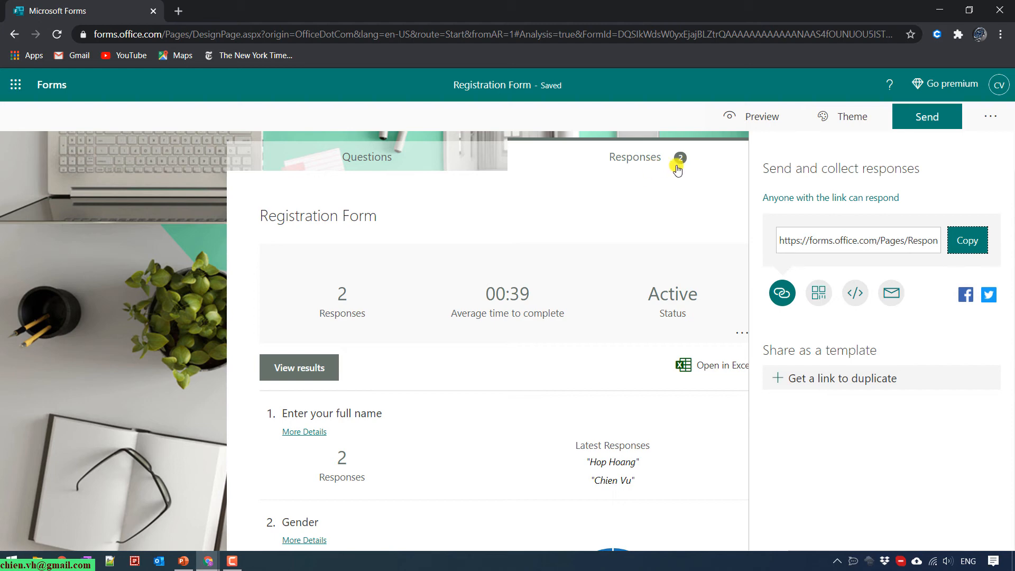
left_click(329, 298)
scroll(609, 326, "down", 1)
scroll(608, 326, "down", 3)
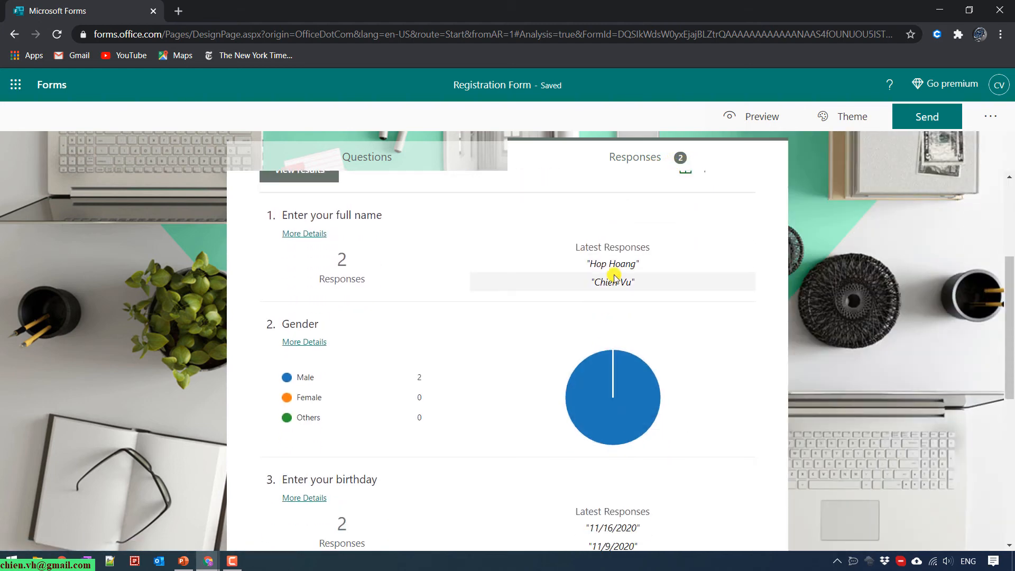
mouse_move(606, 376)
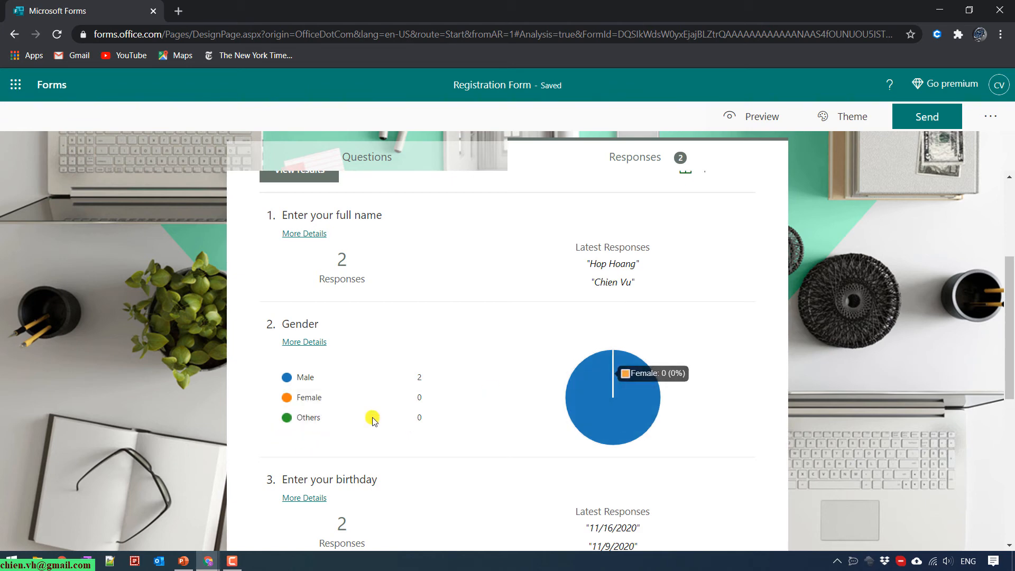
scroll(418, 449, "down", 10)
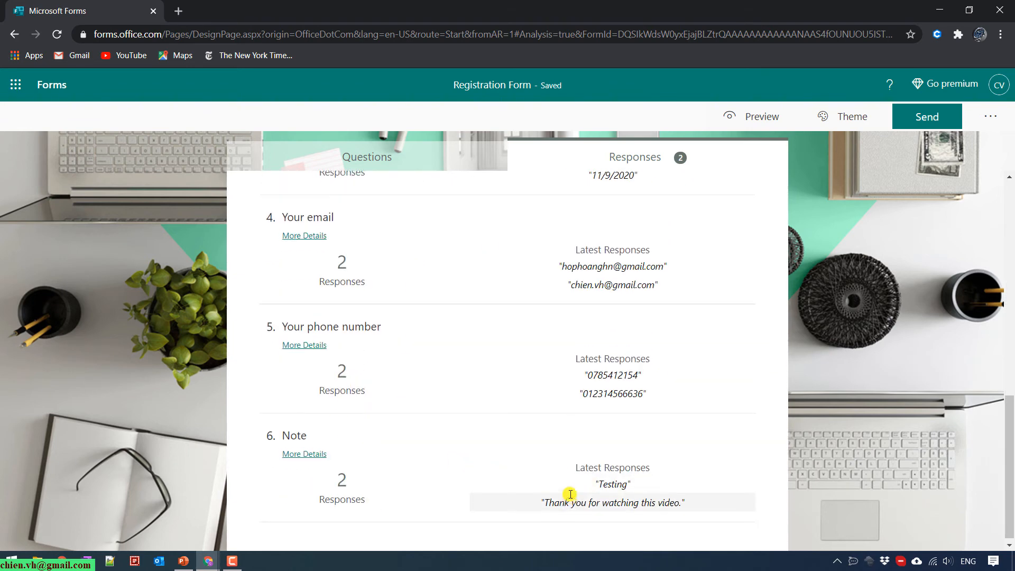
scroll(555, 494, "up", 13)
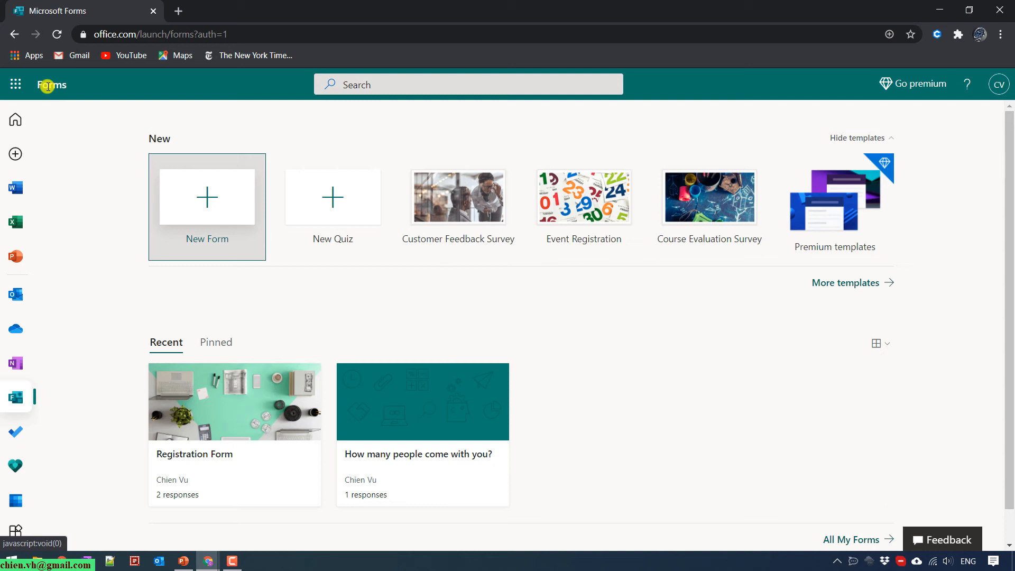
Start a new quiz and replace its default title with 'Collect data from users'.
left_click(331, 201)
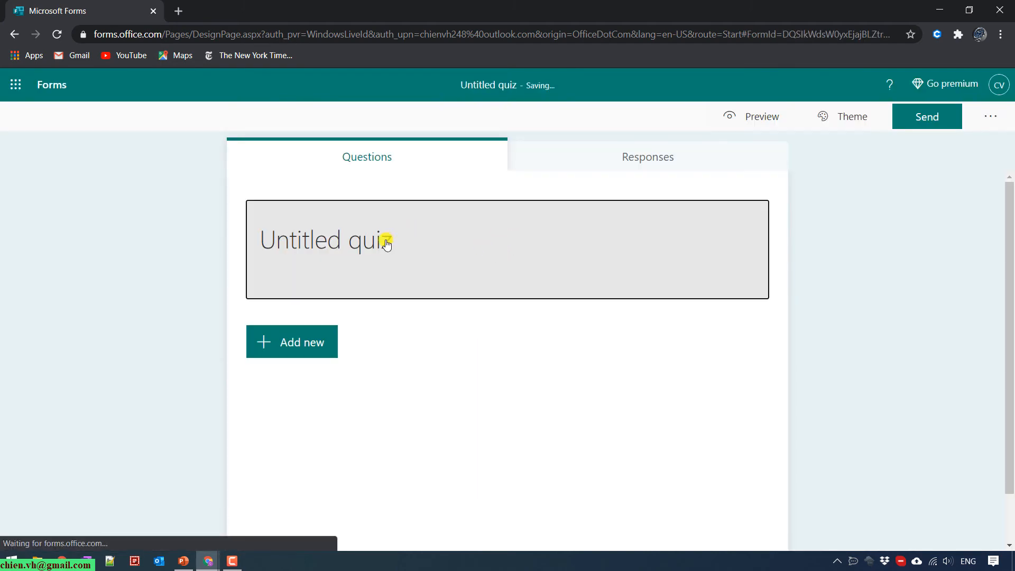
left_click(387, 243)
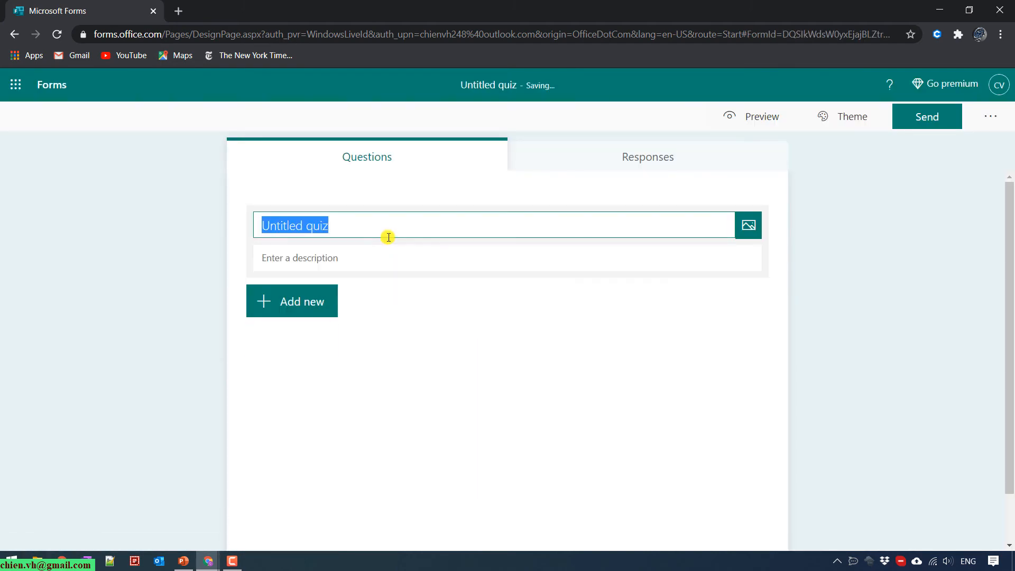
key("BackSpace")
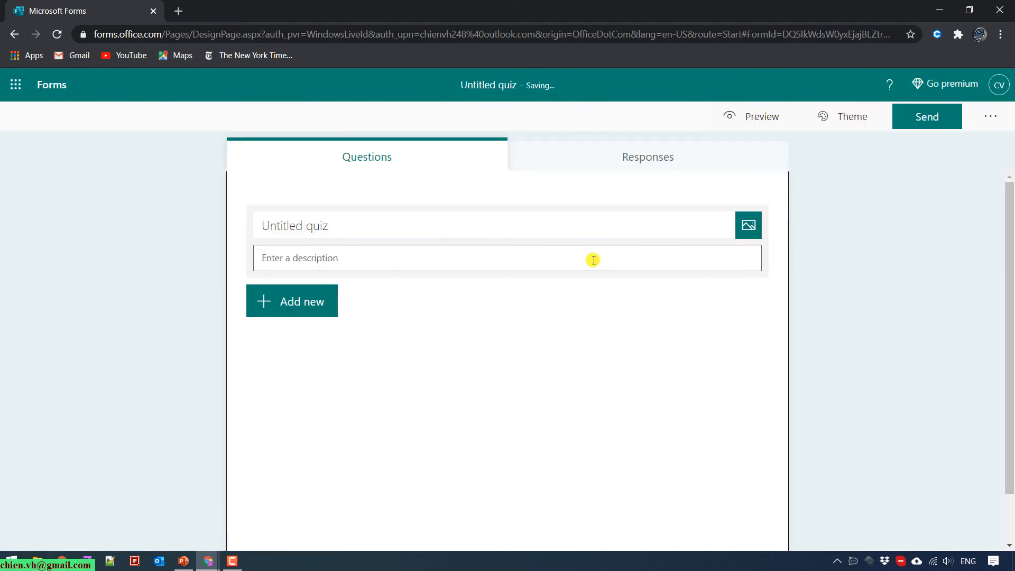
left_click(590, 257)
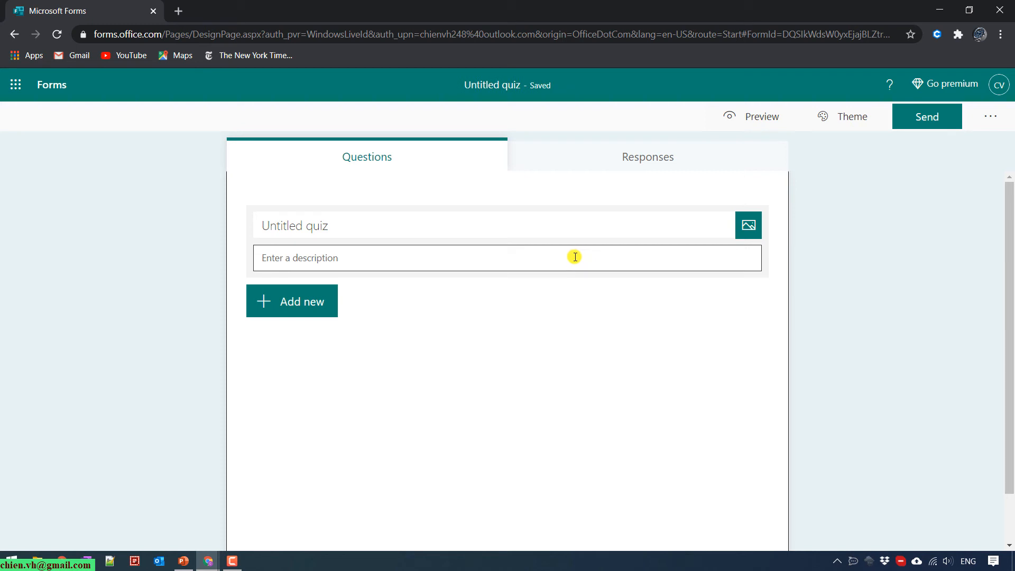
left_click(428, 226)
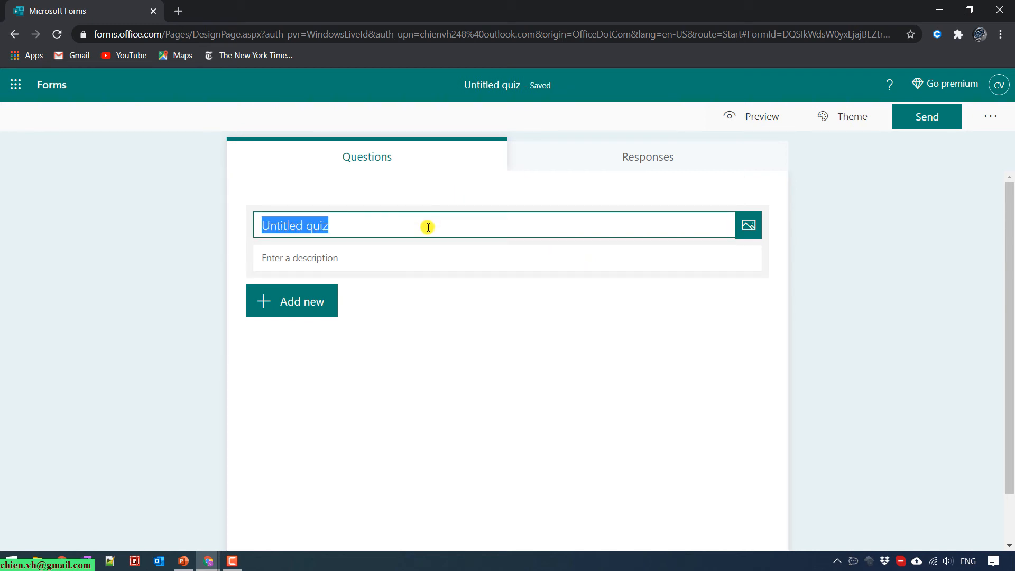
type("Quiz")
key("BackSpace")
key("BackSpace")
key("BackSpace")
key("BackSpace")
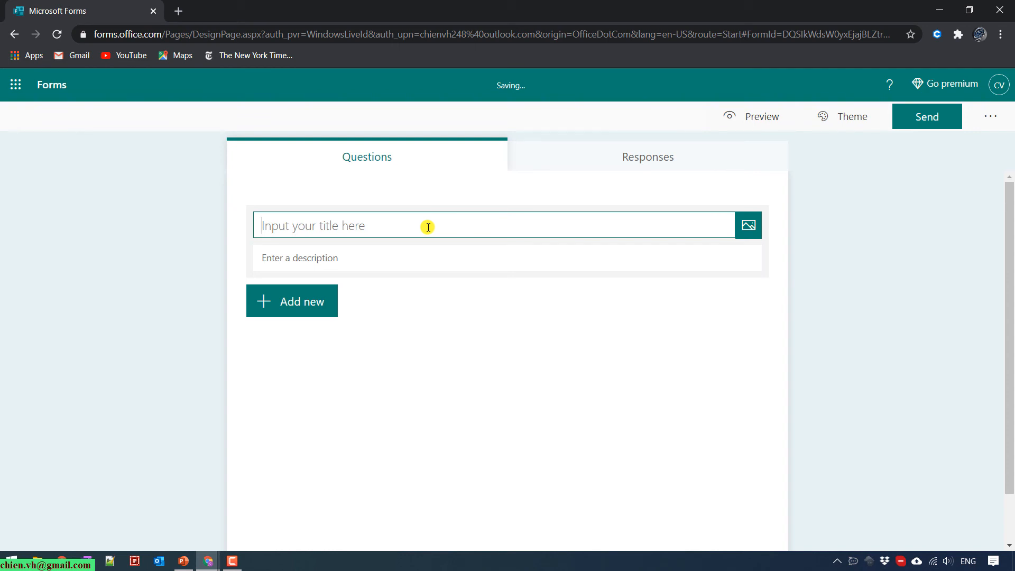
type("Collect")
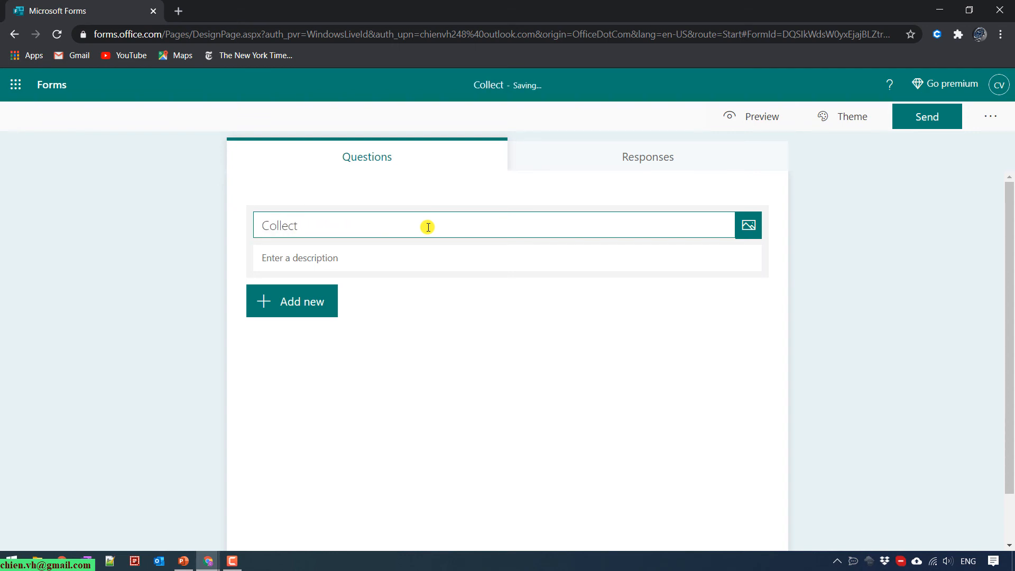
type("ata from you")
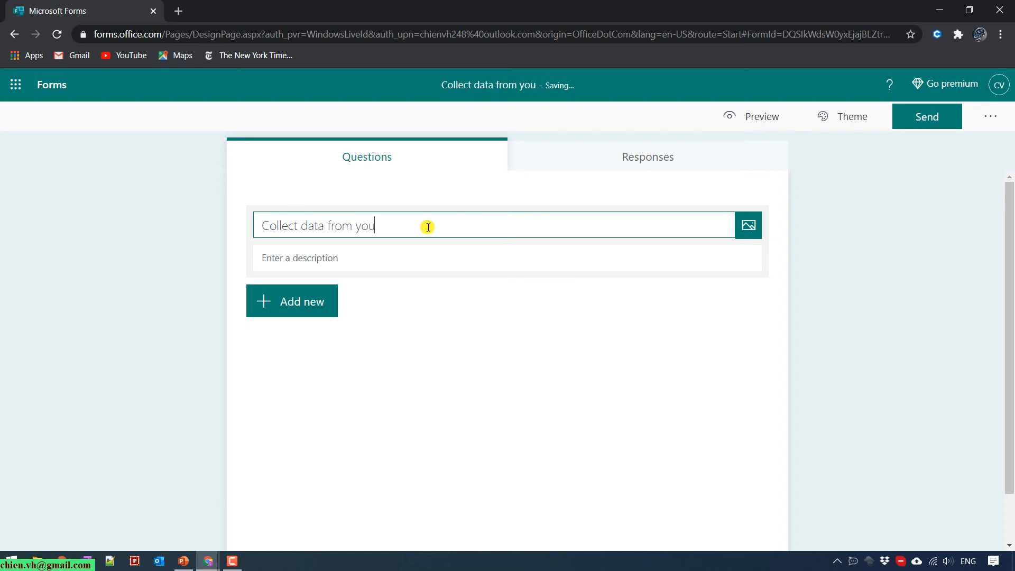
key("BackSpace")
key("BackSpace")
key("BackSpace")
type("users")
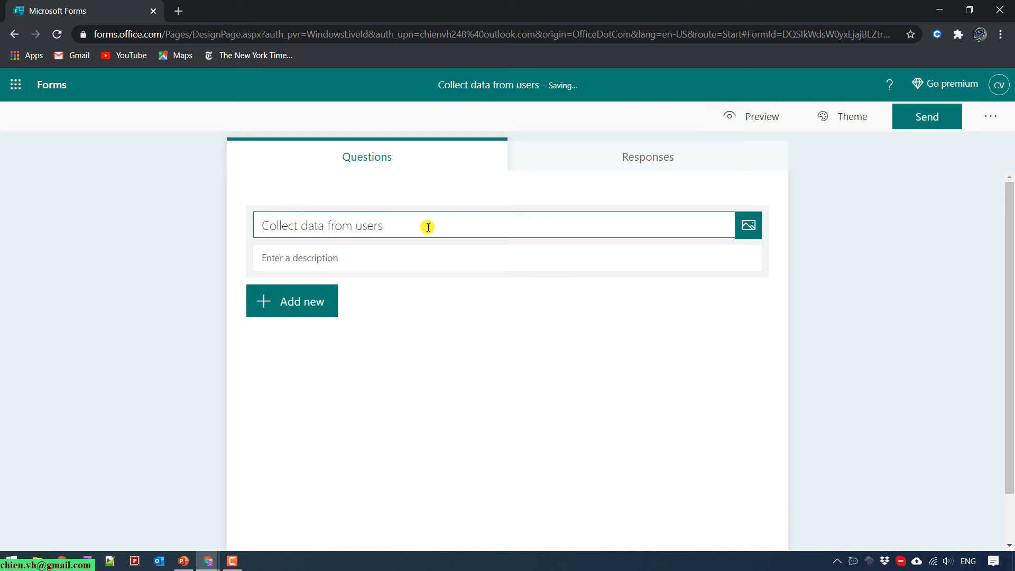
left_click(317, 309)
Add four multiple-choice questions to the quiz.
left_click(340, 300)
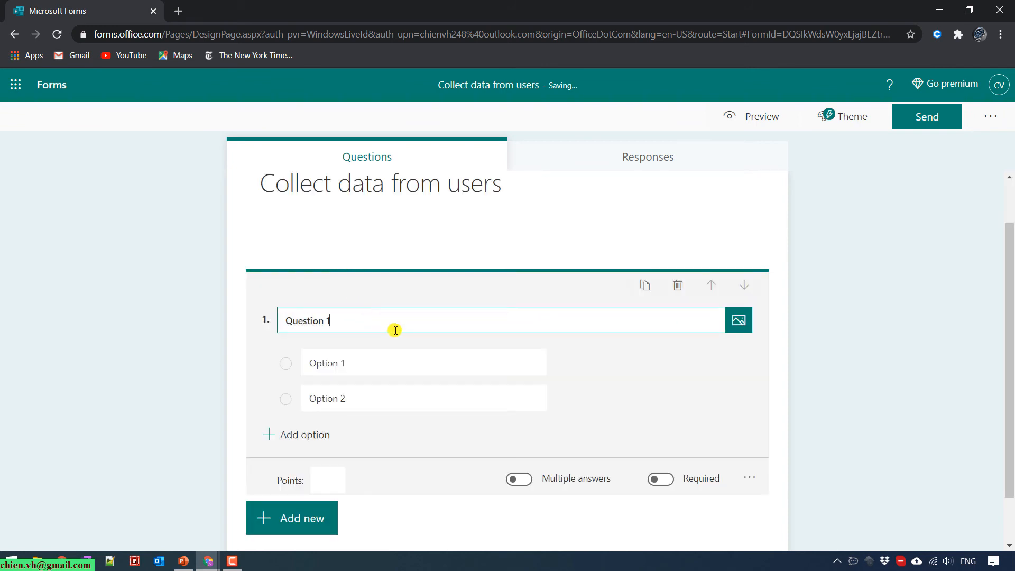
left_click(328, 524)
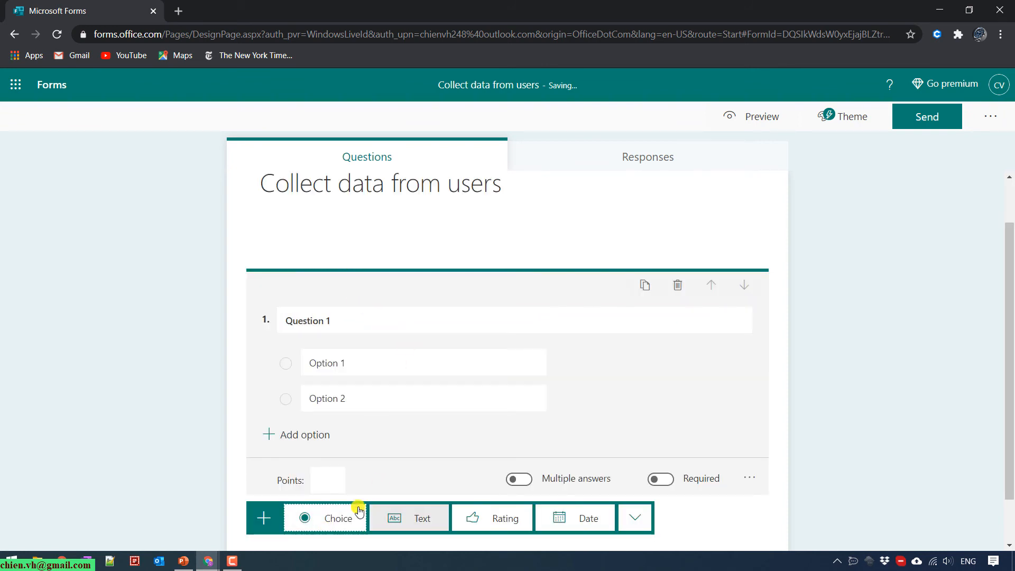
left_click(327, 526)
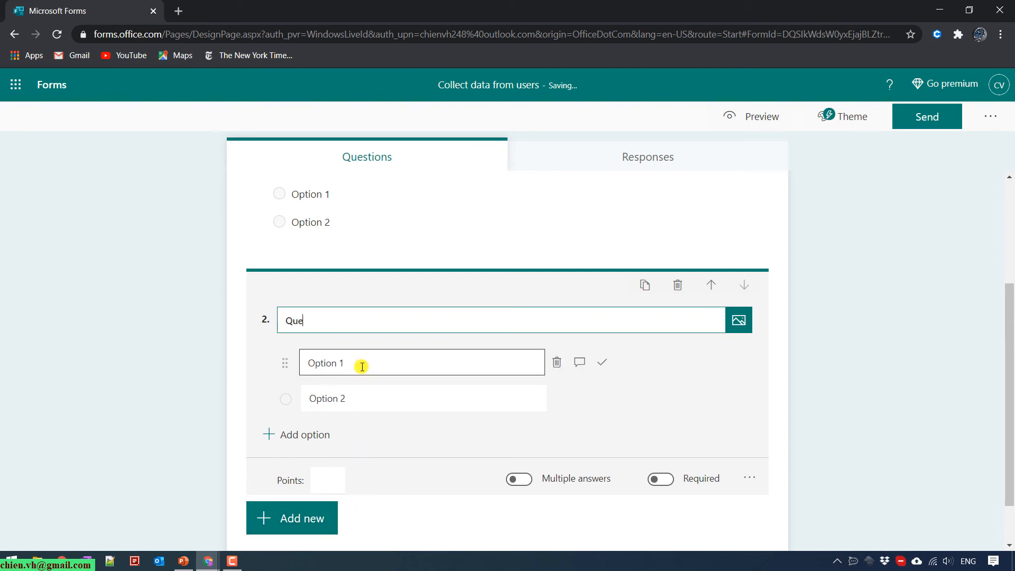
left_click(317, 517)
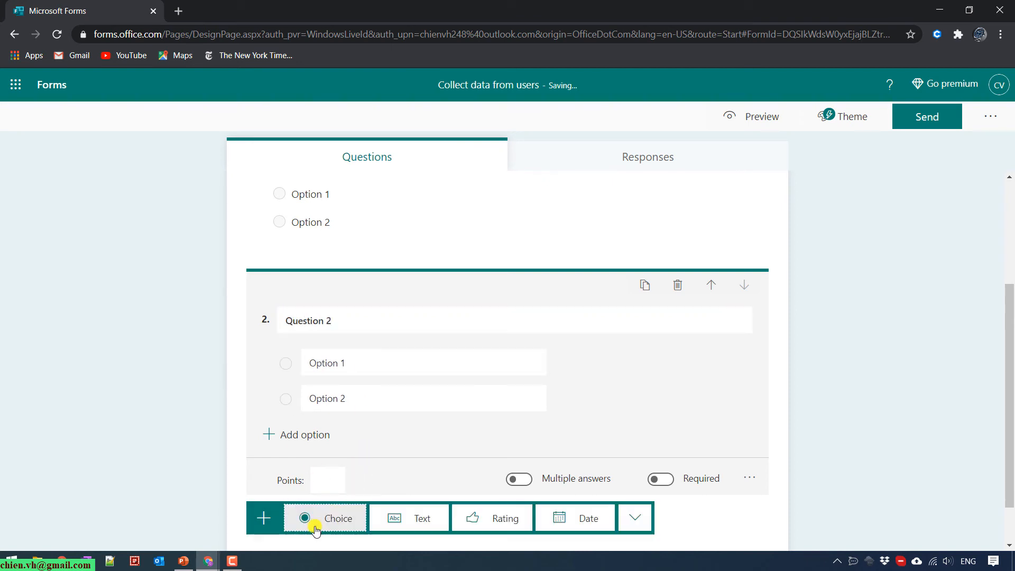
left_click(346, 521)
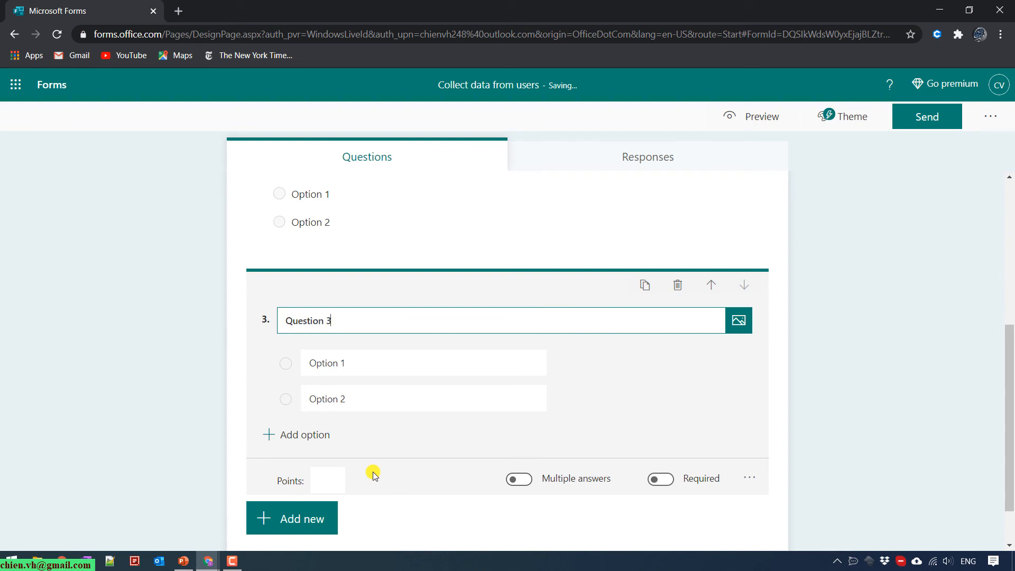
left_click(333, 521)
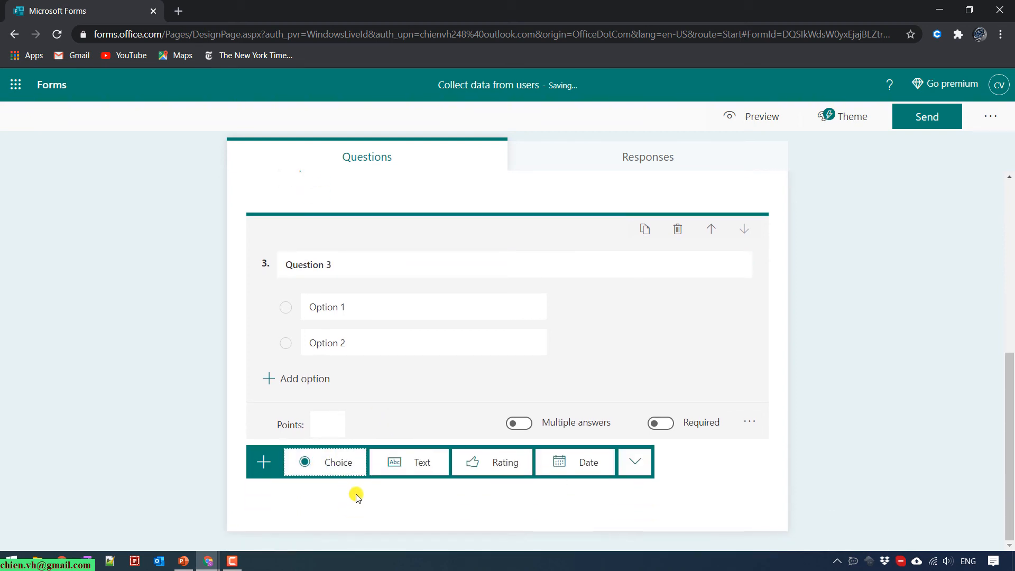
left_click(335, 462)
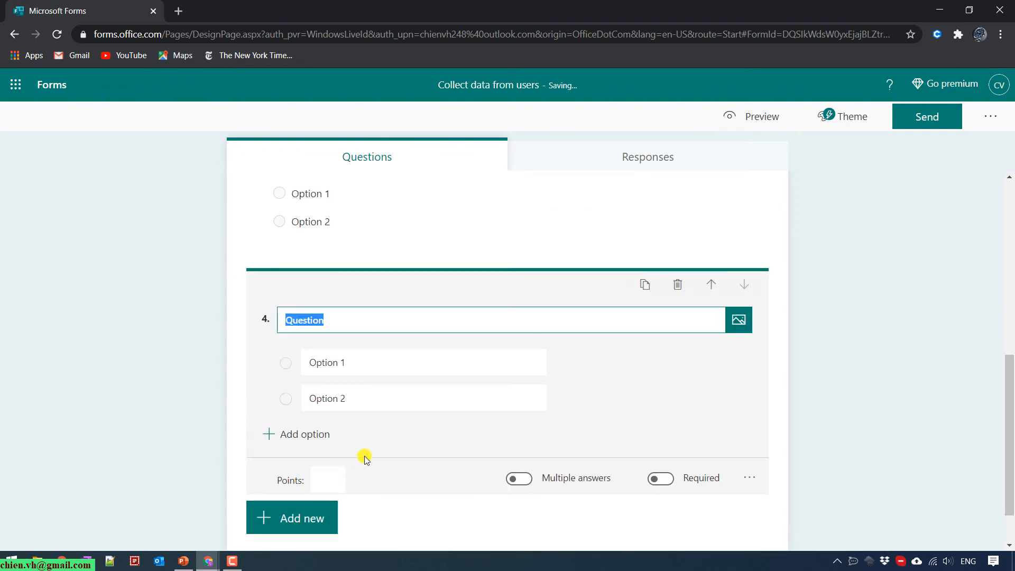
type("Question")
Add a fifth multiple-choice question and mark it required.
left_click(295, 516)
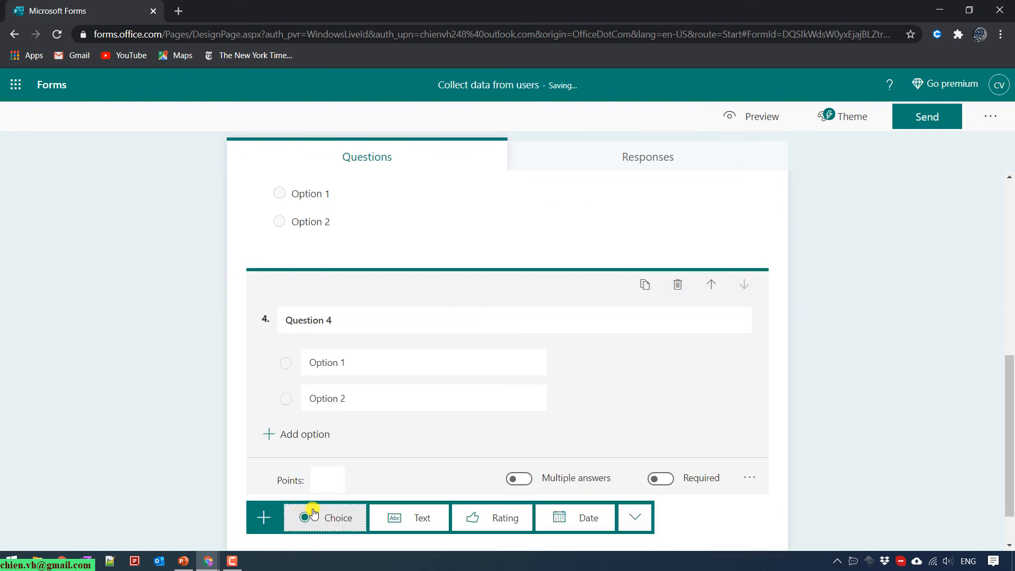
left_click(354, 521)
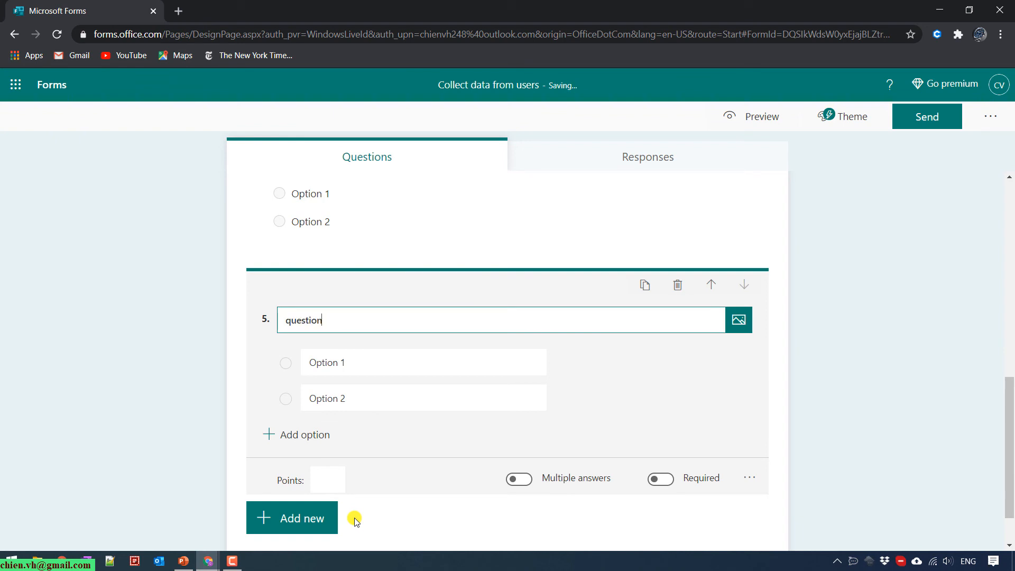
type("Question")
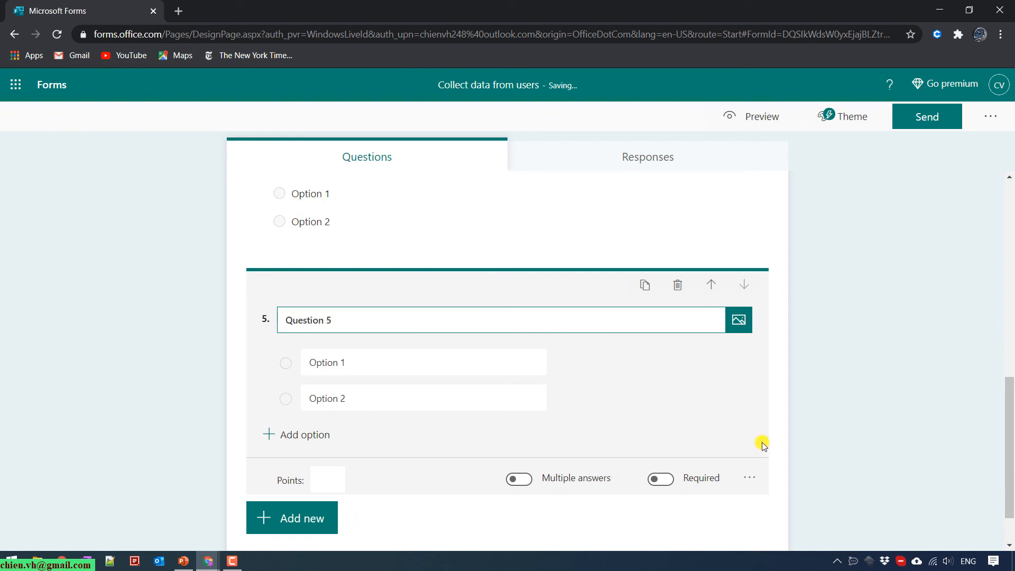
left_click(661, 478)
left_click(836, 440)
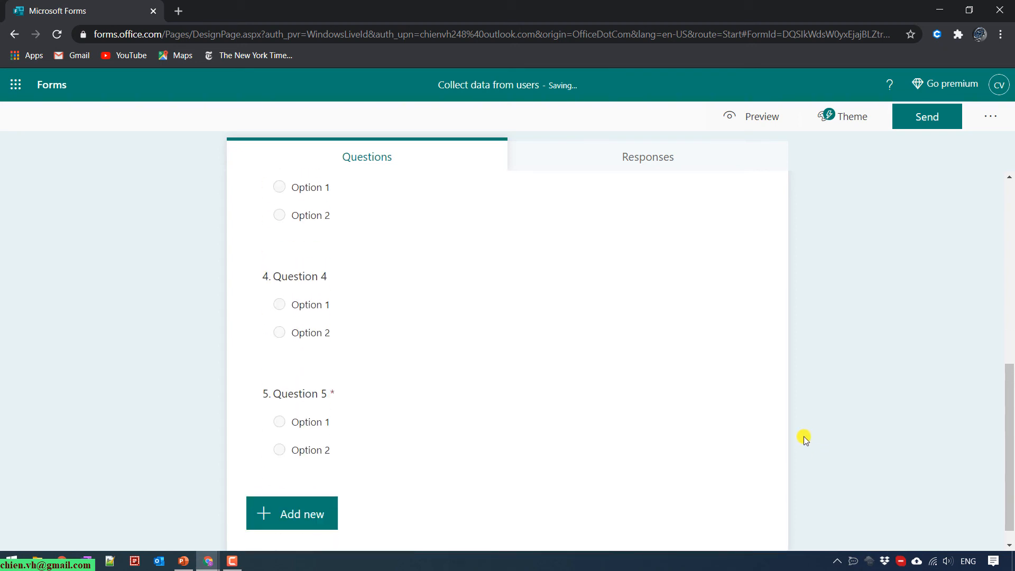
Mark Question 1 and Question 2 as required.
scroll(480, 346, "up", 10)
left_click(360, 342)
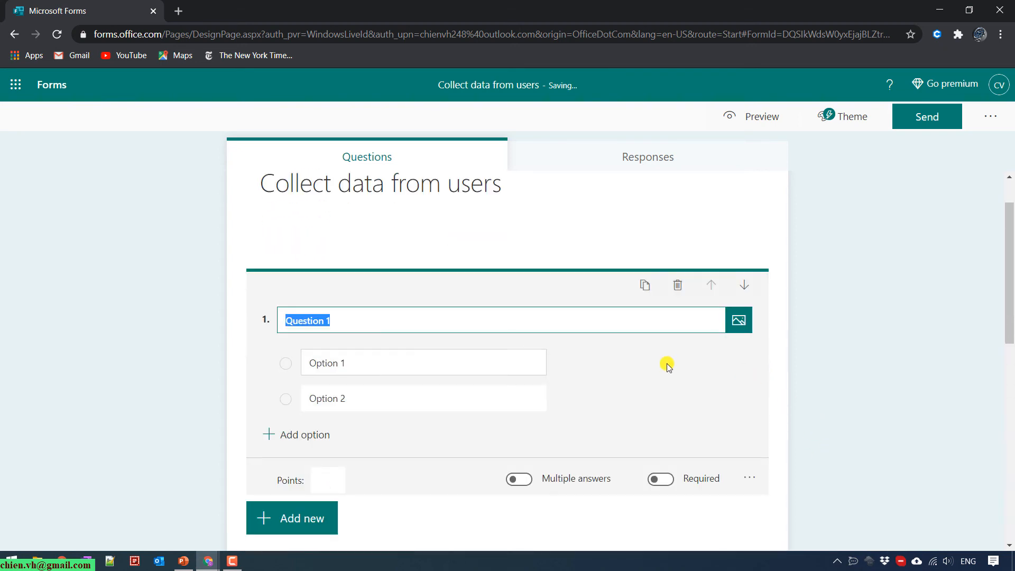
left_click(661, 478)
left_click(899, 421)
scroll(444, 367, "down", 3)
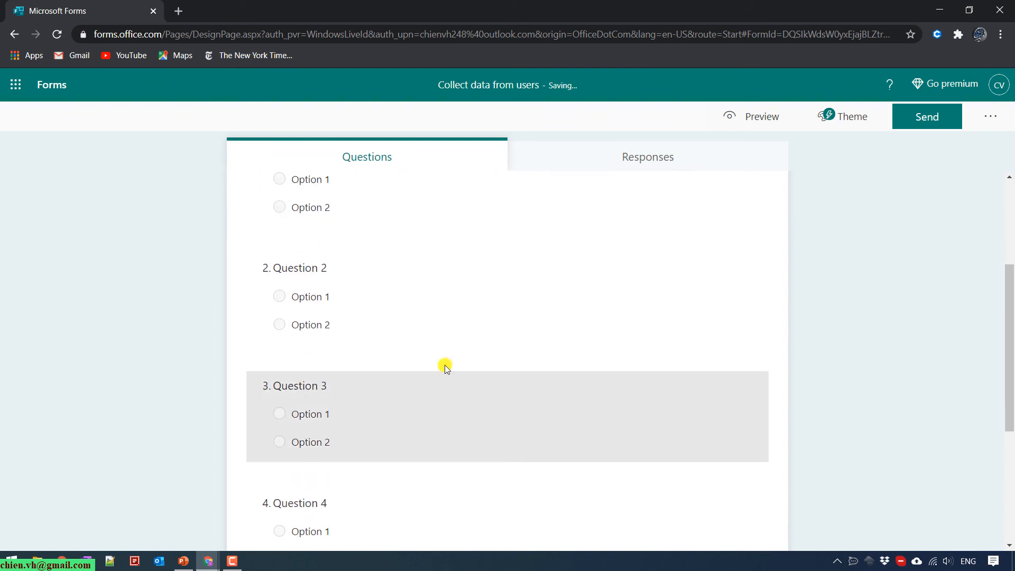
left_click(457, 307)
left_click(660, 468)
left_click(856, 395)
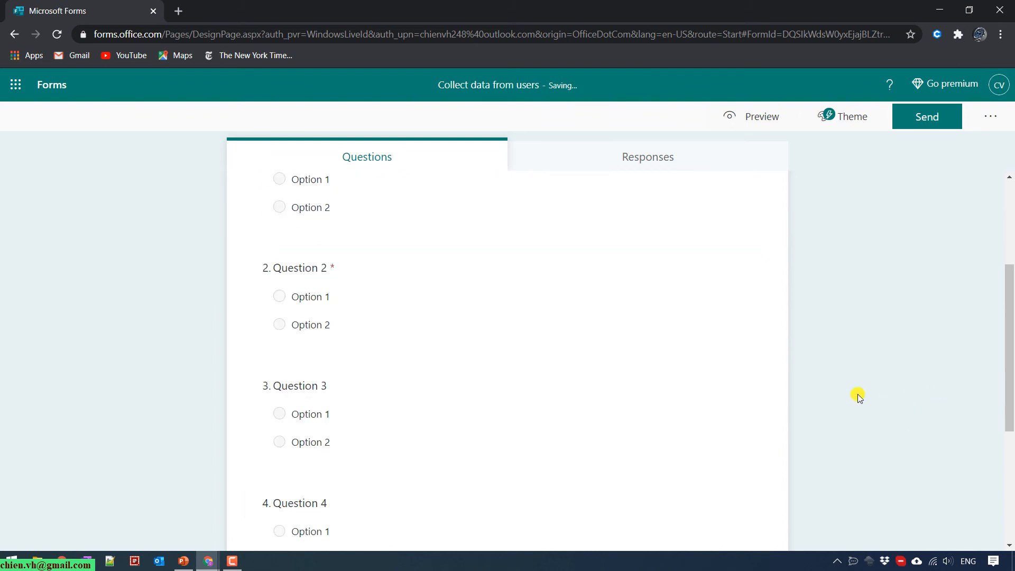
scroll(807, 420, "down", 4)
scroll(806, 420, "up", 7)
scroll(808, 417, "down", 6)
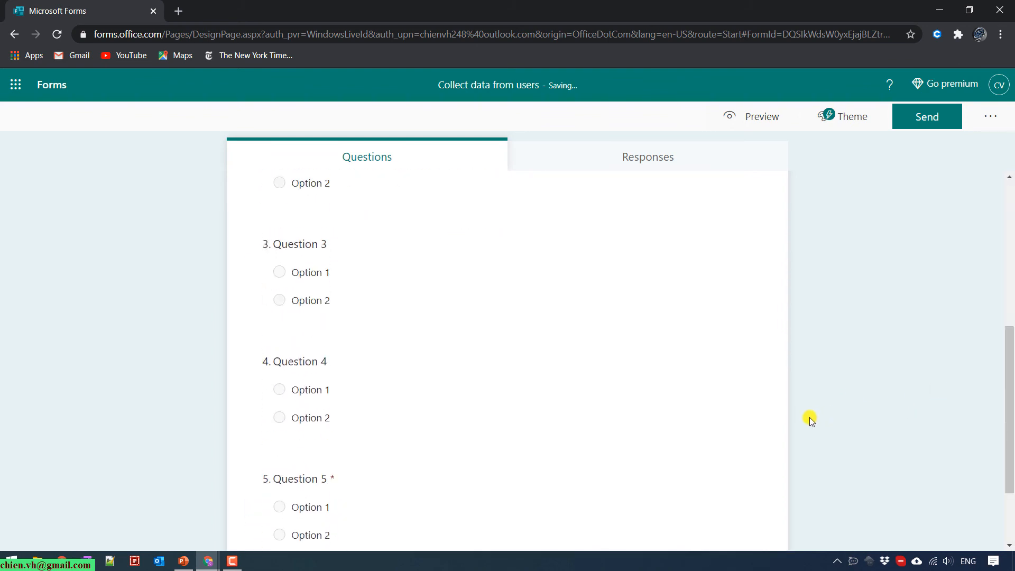
scroll(814, 370, "up", 6)
Apply the illustrated man theme to the quiz.
left_click(843, 116)
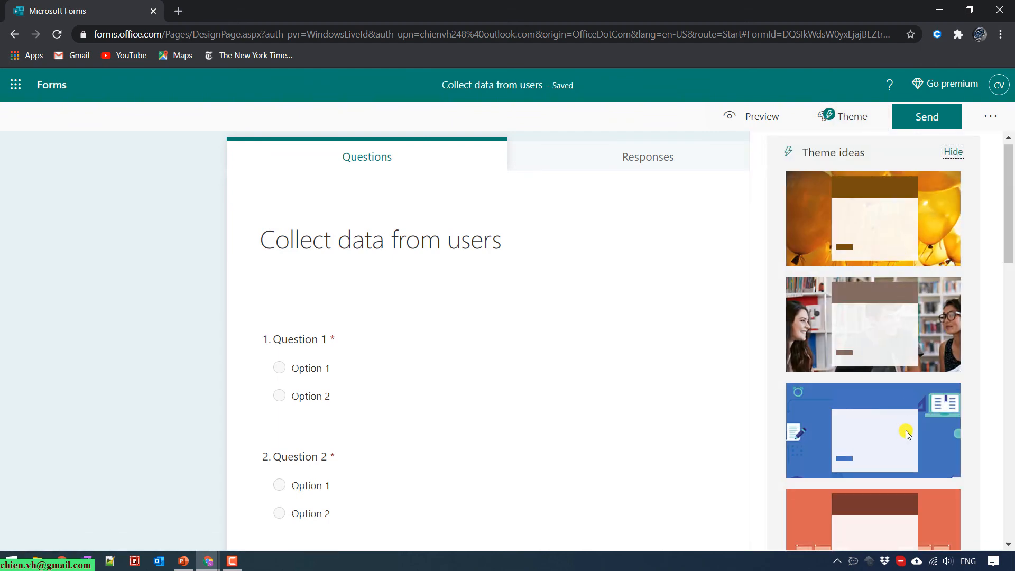
scroll(912, 428, "down", 2)
scroll(915, 429, "up", 1)
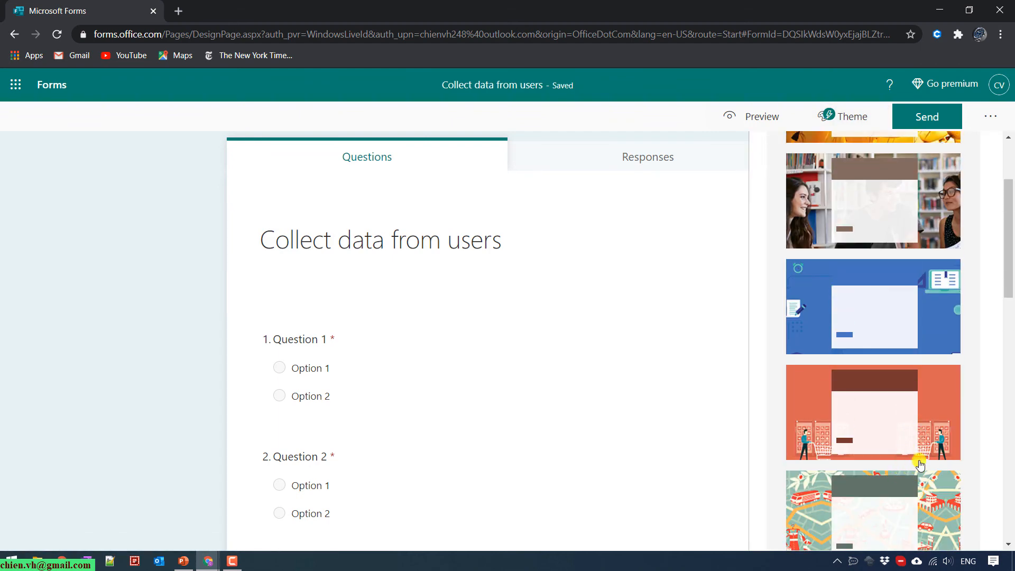
scroll(919, 464, "down", 4)
scroll(917, 464, "down", 5)
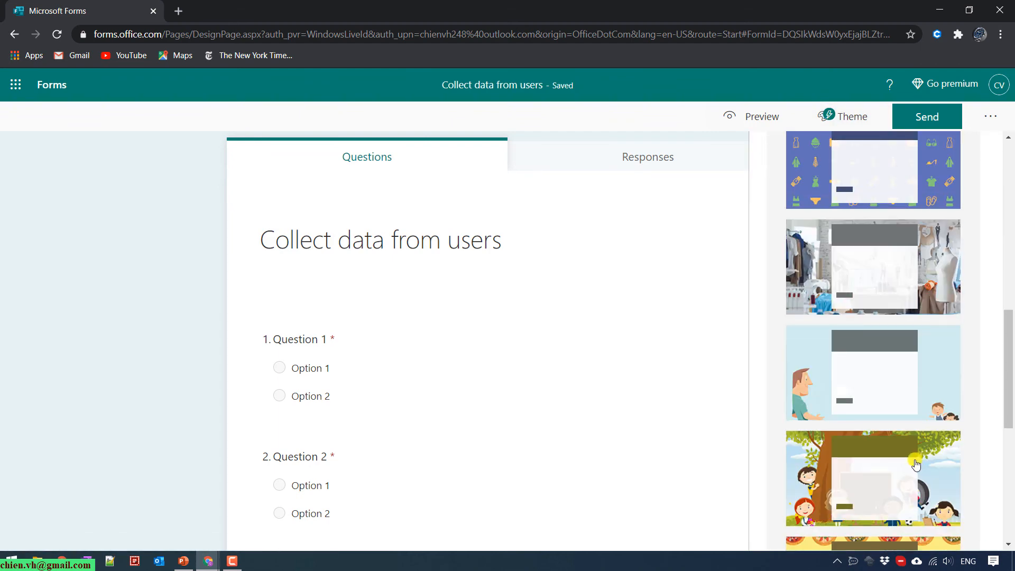
left_click(896, 396)
scroll(964, 335, "up", 5)
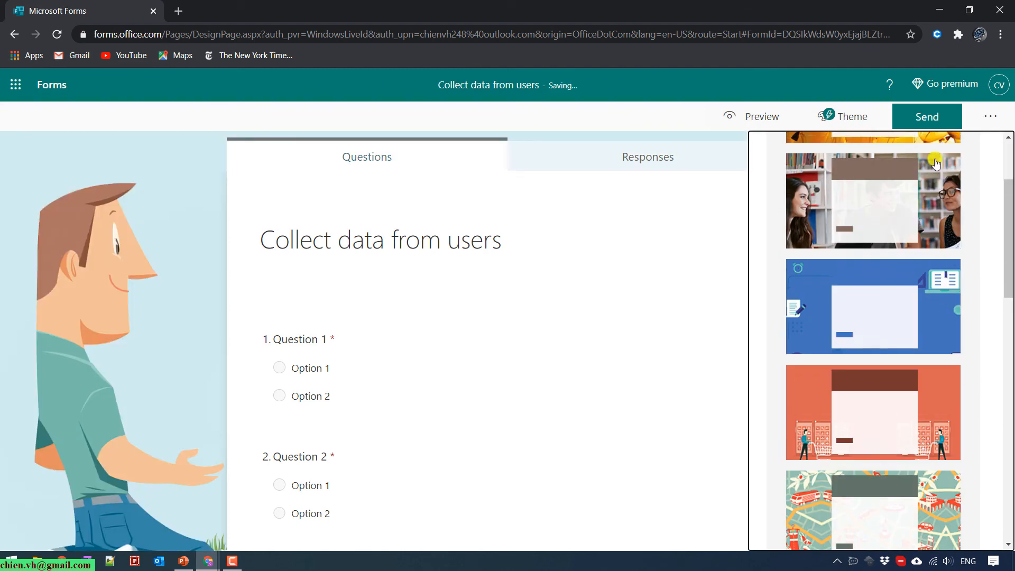
Copy the quiz's response link and open a new incognito window.
left_click(937, 124)
left_click(967, 240)
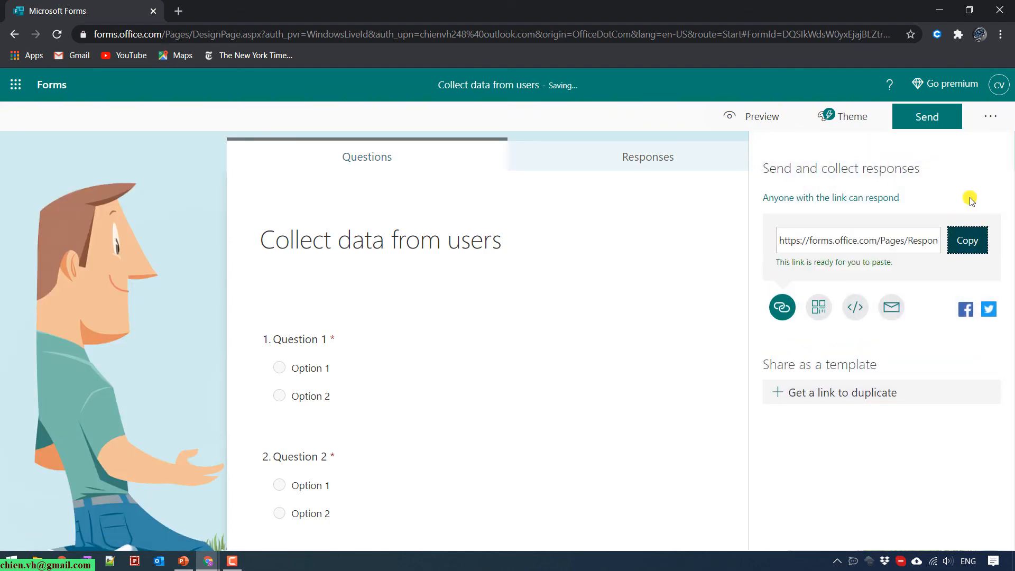
left_click(1002, 36)
left_click(925, 88)
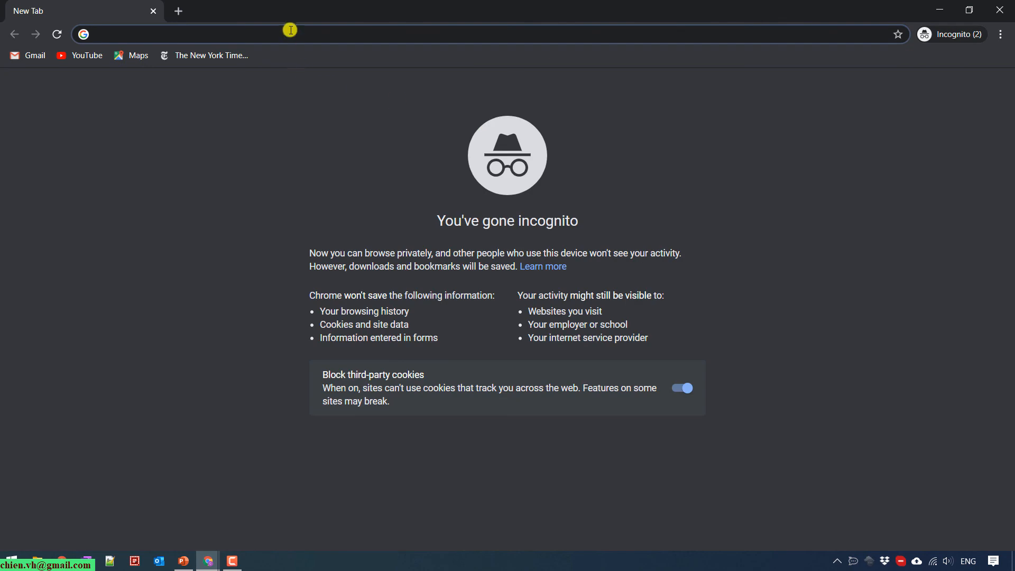
Paste the copied link into the incognito address bar and load the quiz.
right_click(290, 31)
left_click(341, 131)
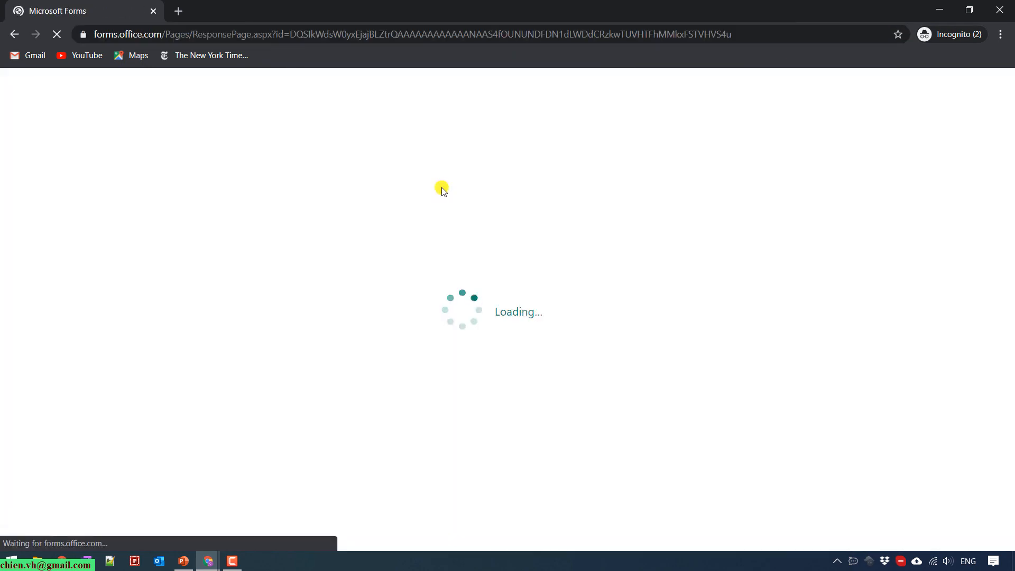
scroll(455, 329, "down", 8)
scroll(303, 312, "up", 8)
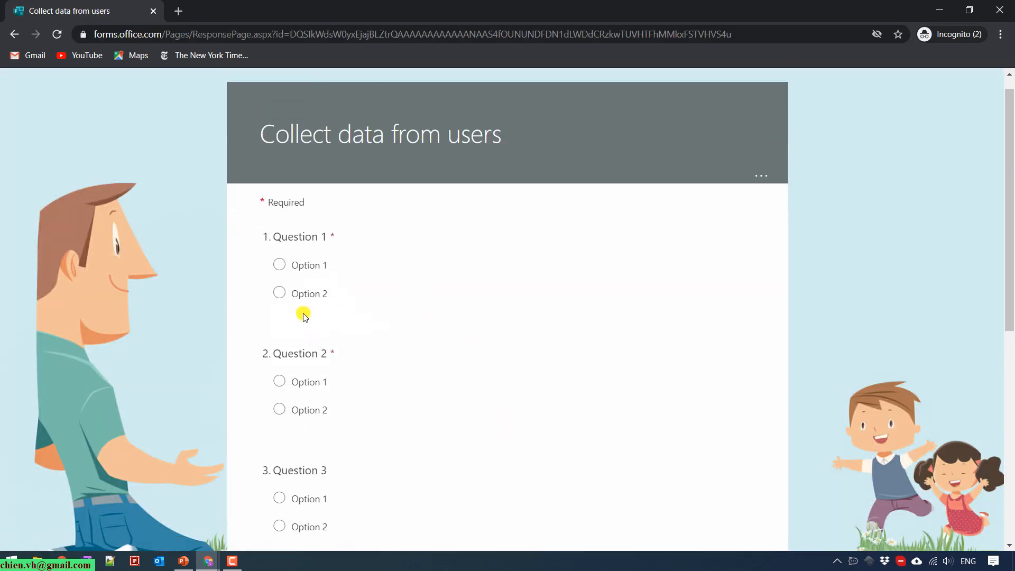
scroll(291, 465, "down", 3)
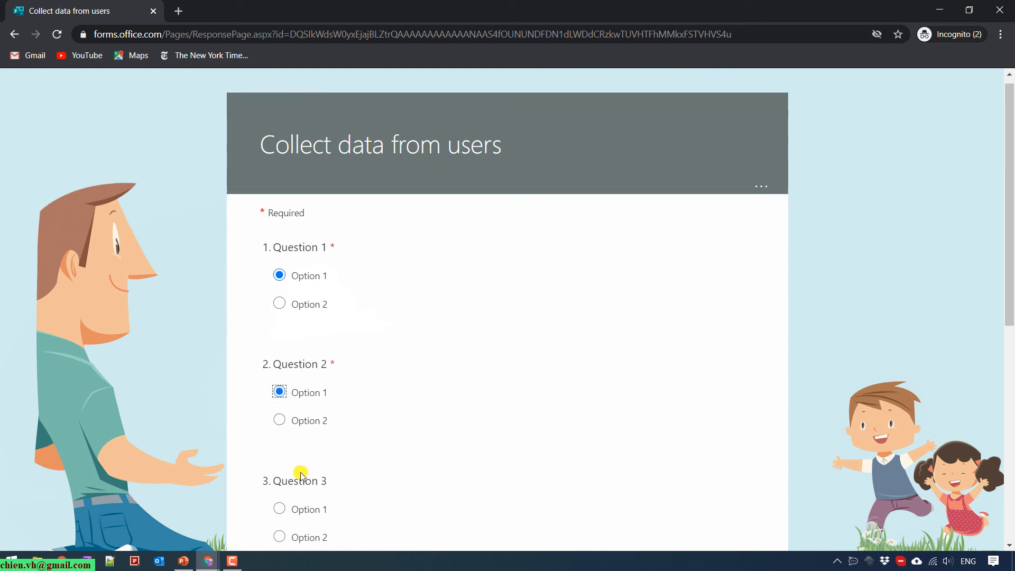
Answer Question 3 with Option 2 and Question 5 with Option 1, submit, and minimize.
left_click(294, 415)
scroll(315, 440, "down", 2)
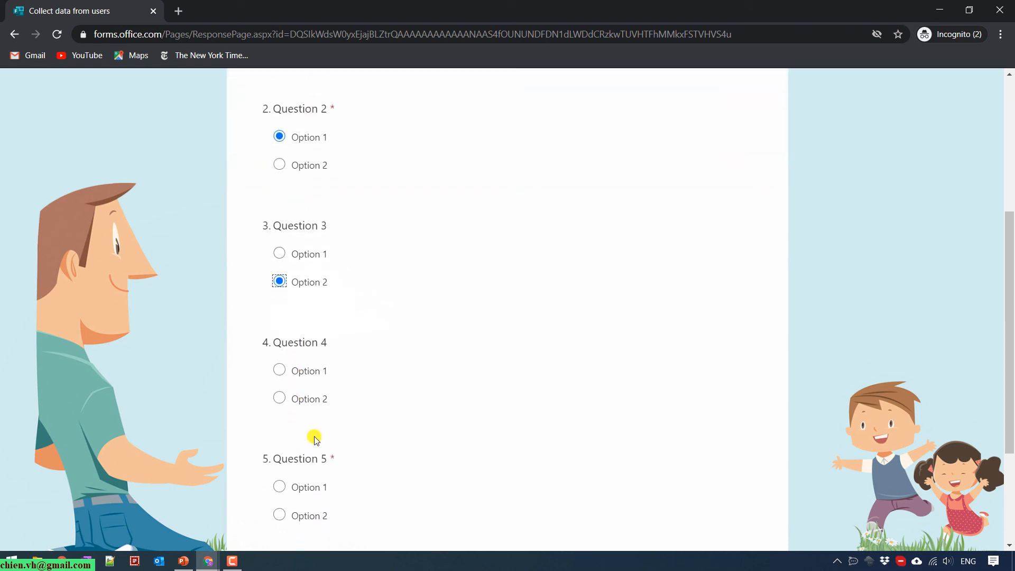
left_click(317, 489)
scroll(376, 370, "down", 3)
left_click(376, 394)
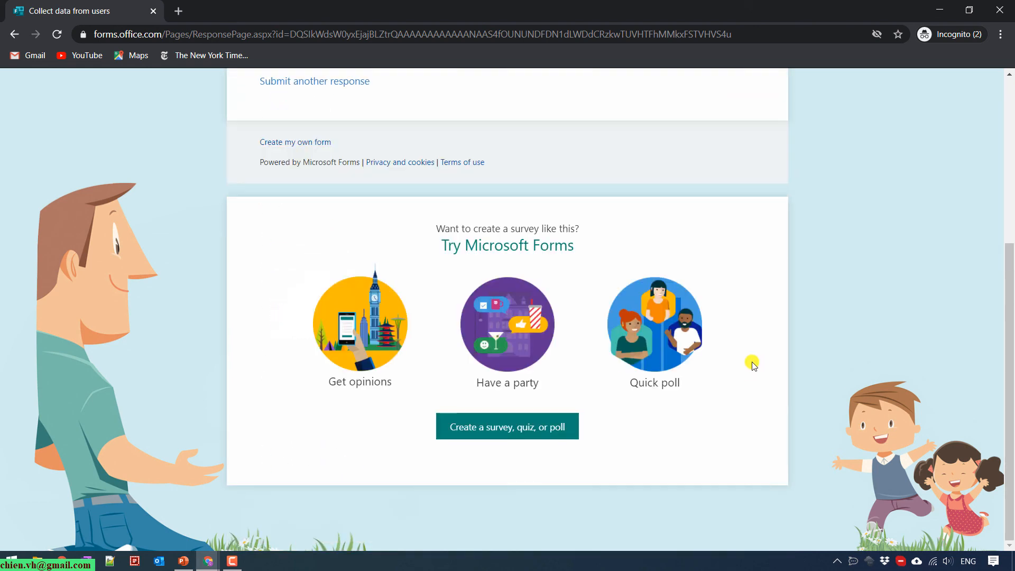
scroll(281, 394, "up", 5)
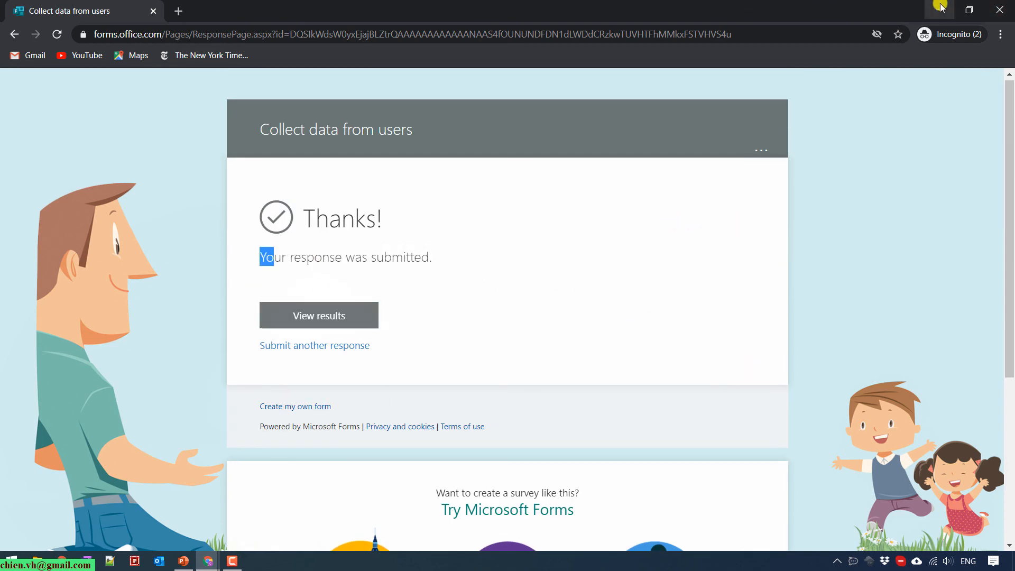
left_click(939, 9)
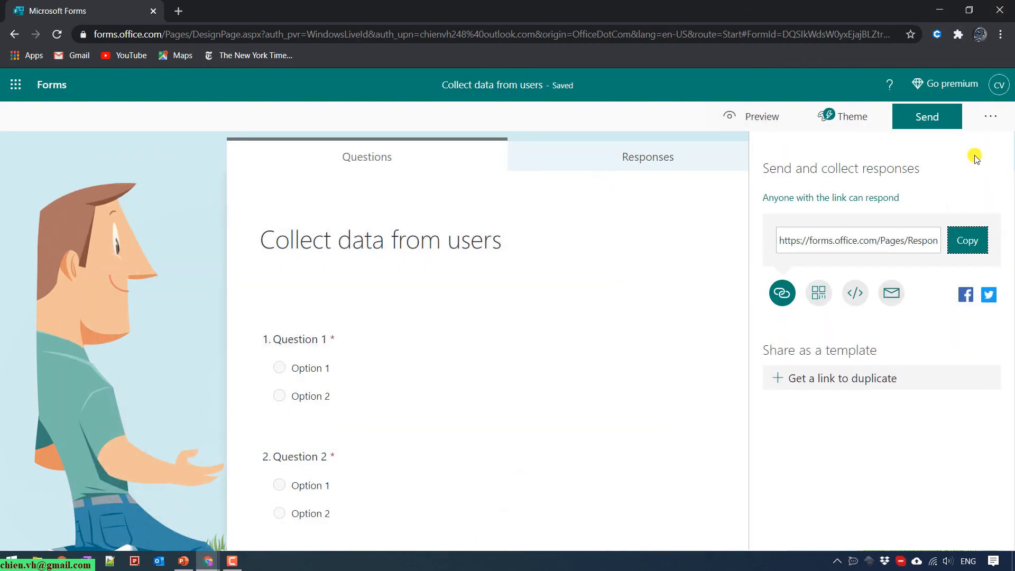
Review the 'Collect data from users' summary (1 response, Option 1 chosen), then return to Questions.
left_click(646, 155)
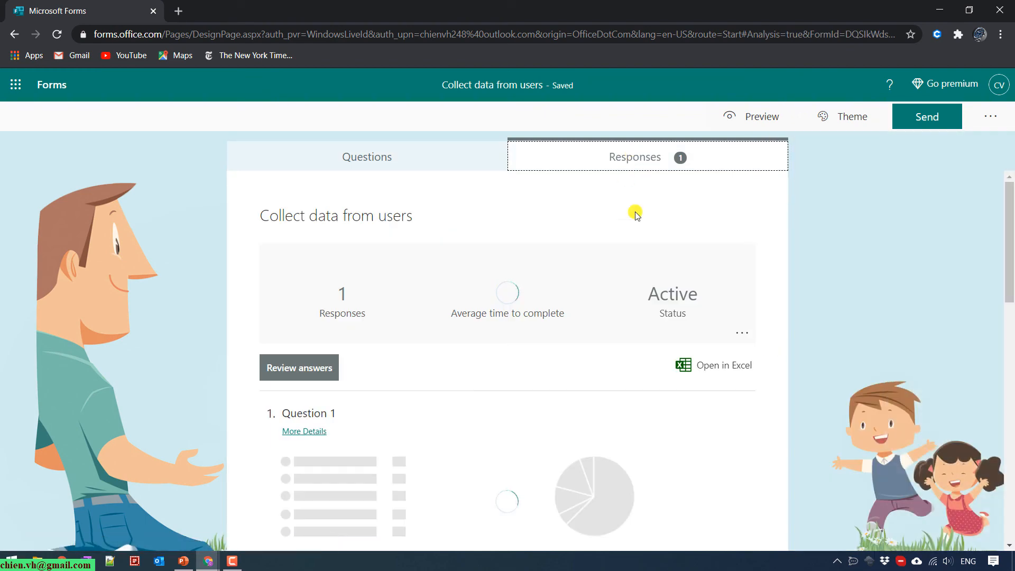
scroll(431, 396, "down", 2)
scroll(430, 397, "down", 10)
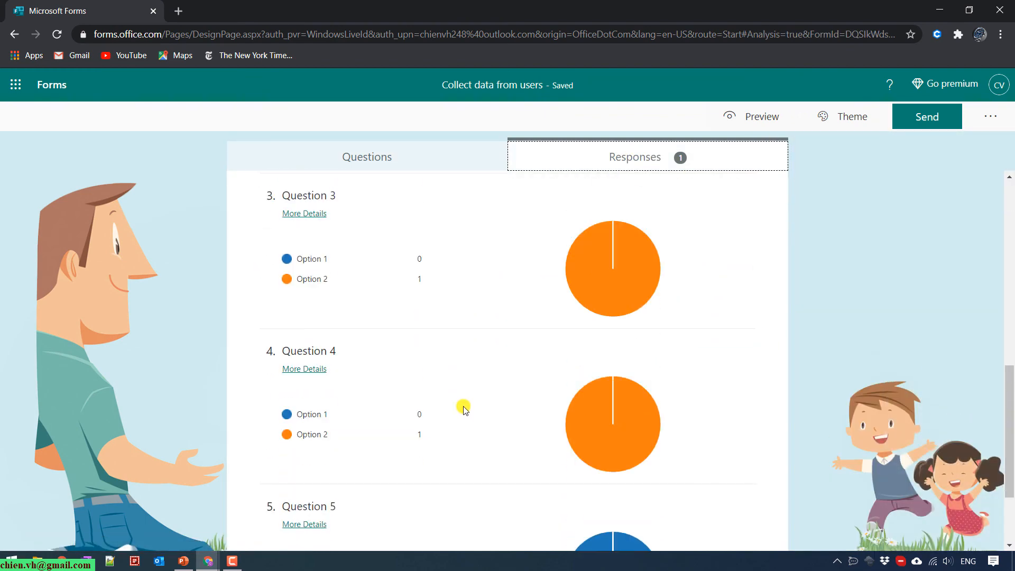
scroll(582, 313, "up", 12)
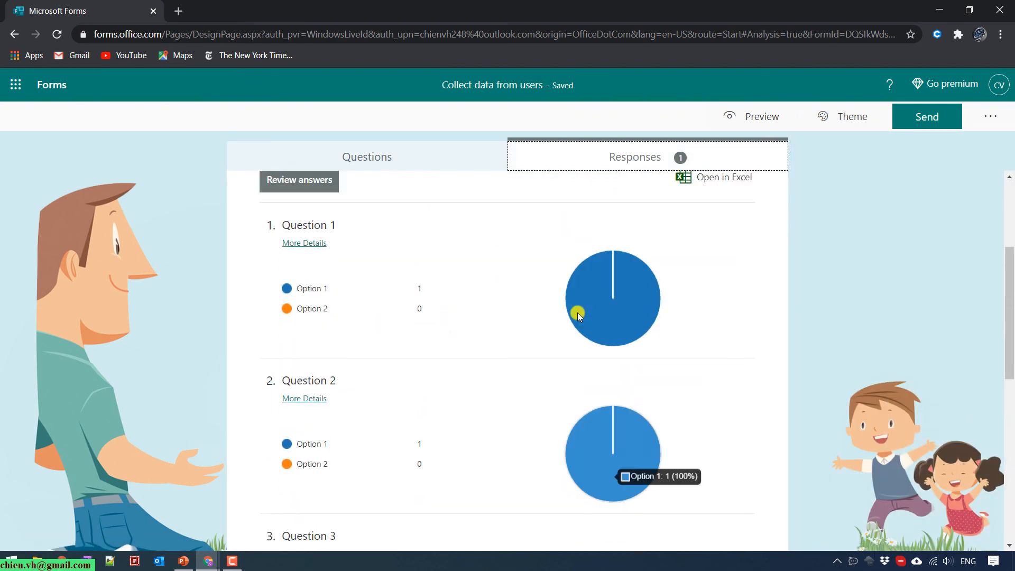
left_click(376, 154)
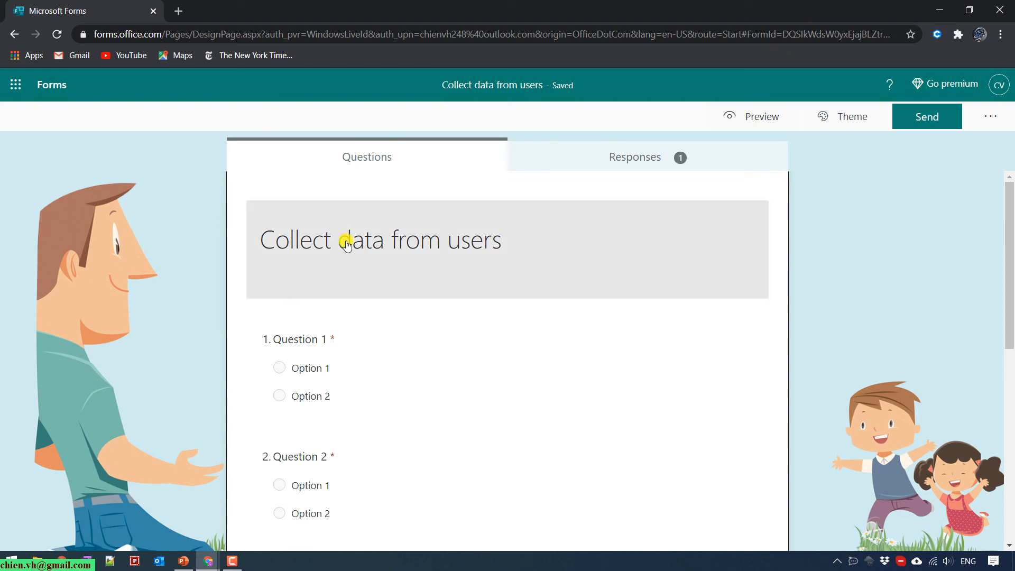
Create 'Customer Feedback Survey (4)' from the template and check its empty 0-response summary.
left_click(40, 86)
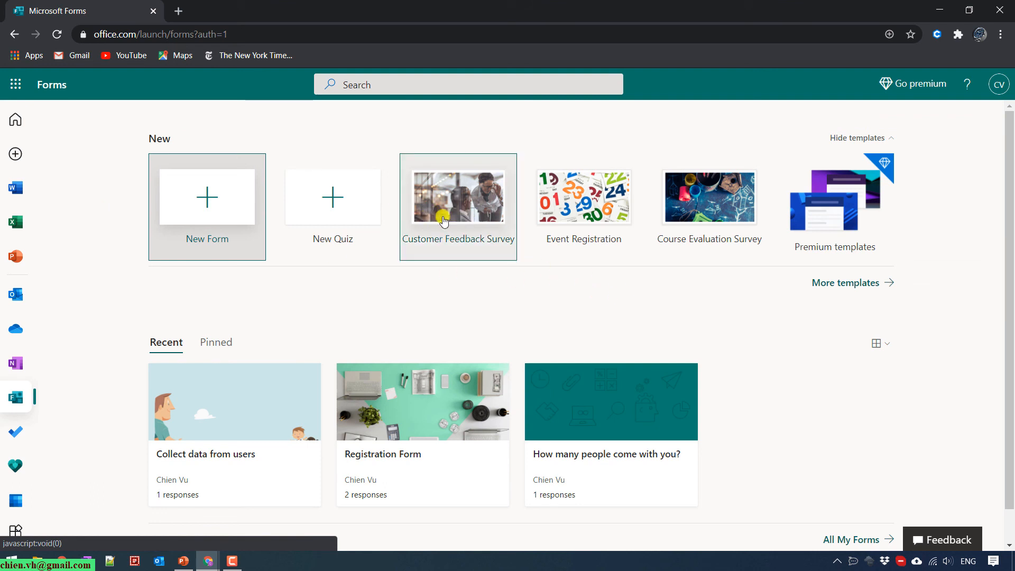
left_click(479, 217)
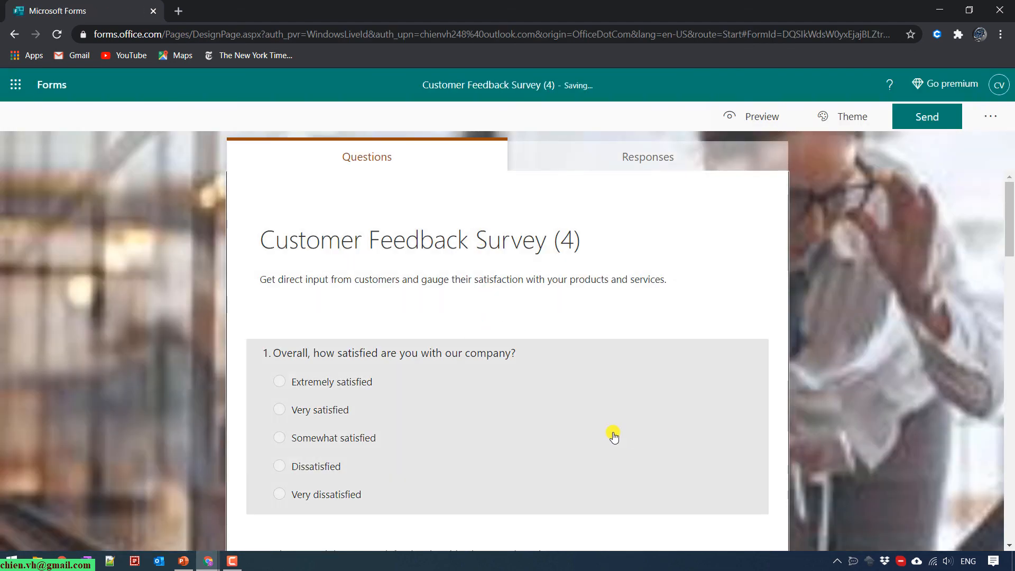
scroll(389, 330, "down", 20)
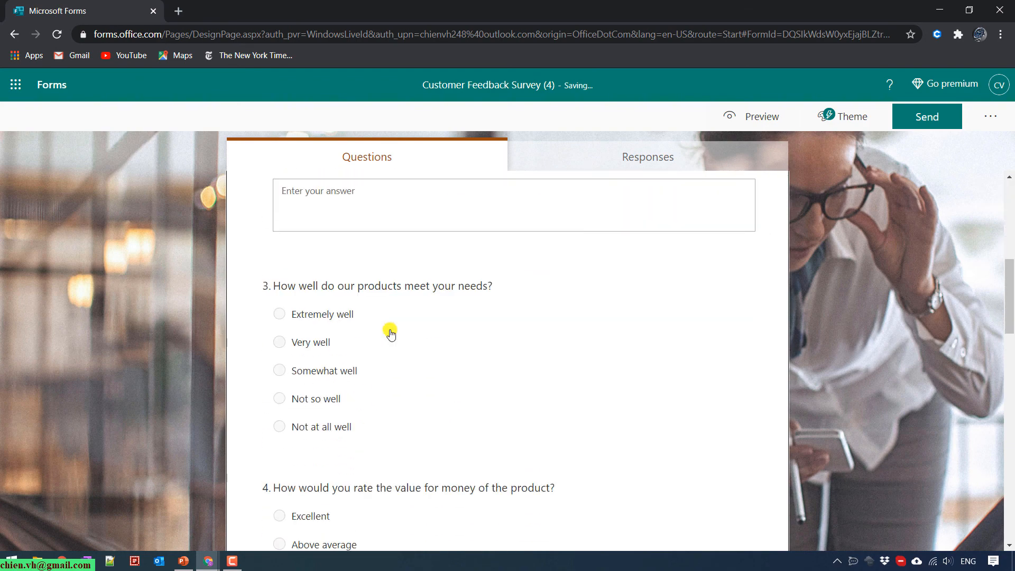
scroll(385, 344, "down", 5)
scroll(385, 344, "up", 20)
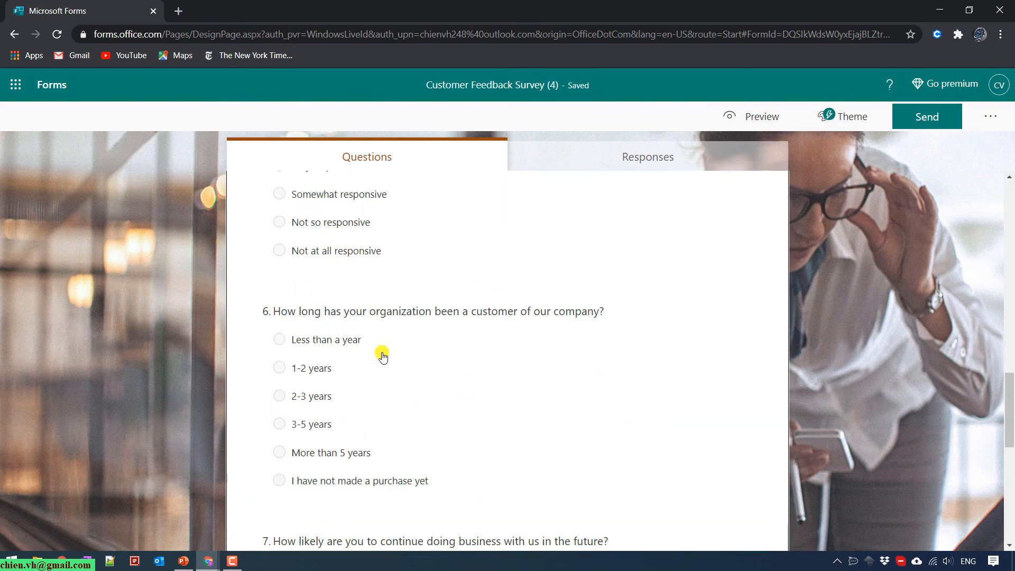
left_click(603, 155)
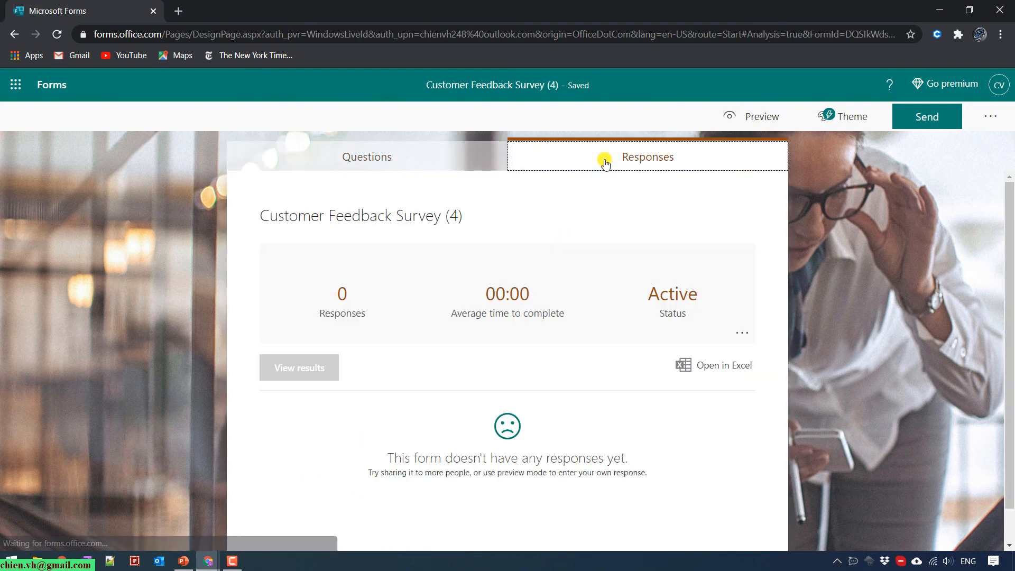
Rename the form title to 'Customer Feedback Survey' by removing the '(4)' suffix.
left_click(367, 155)
left_click(477, 250)
left_click(465, 233)
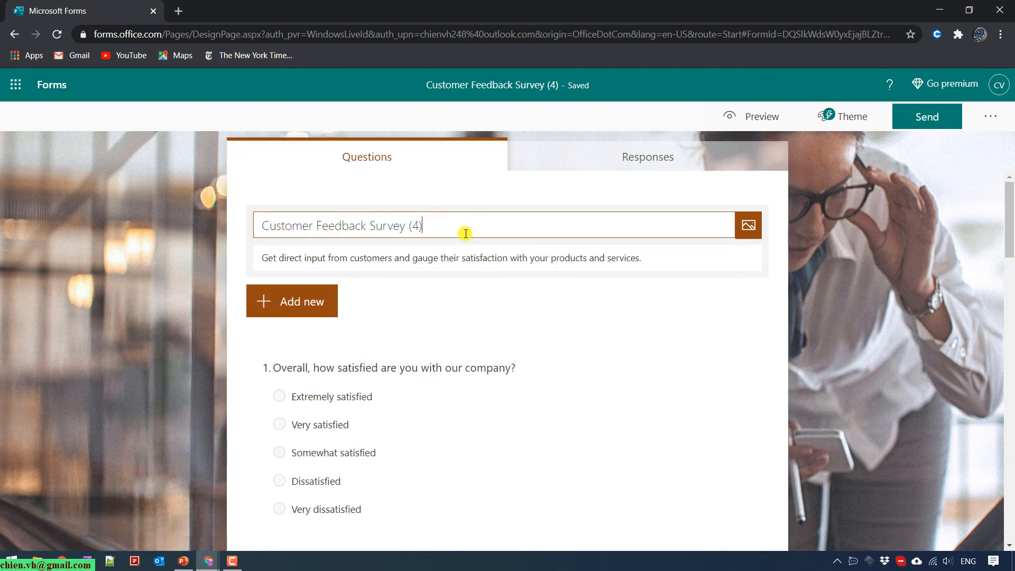
key("BackSpace")
key("BackSpace")
key("BackSpace")
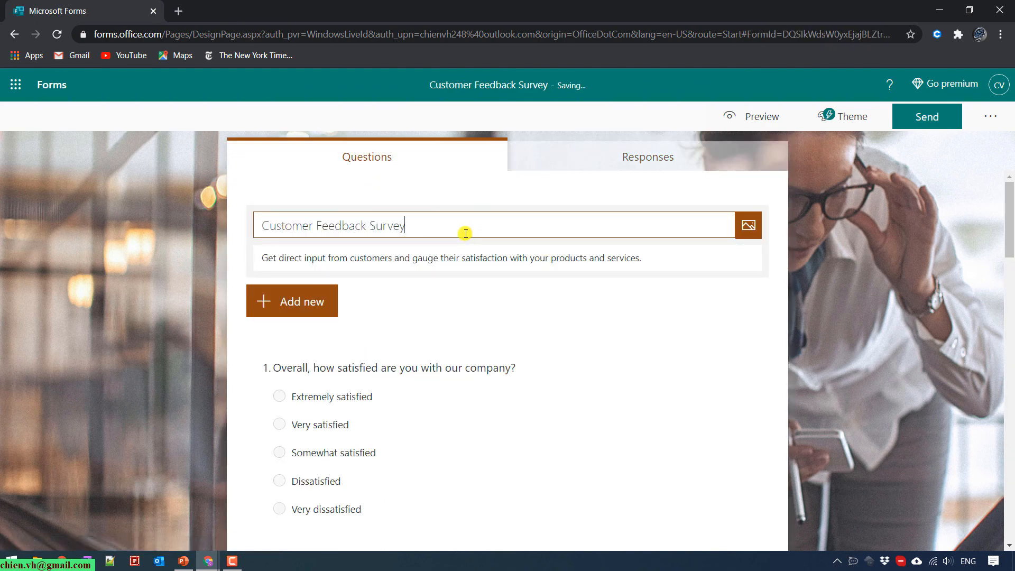
left_click(912, 353)
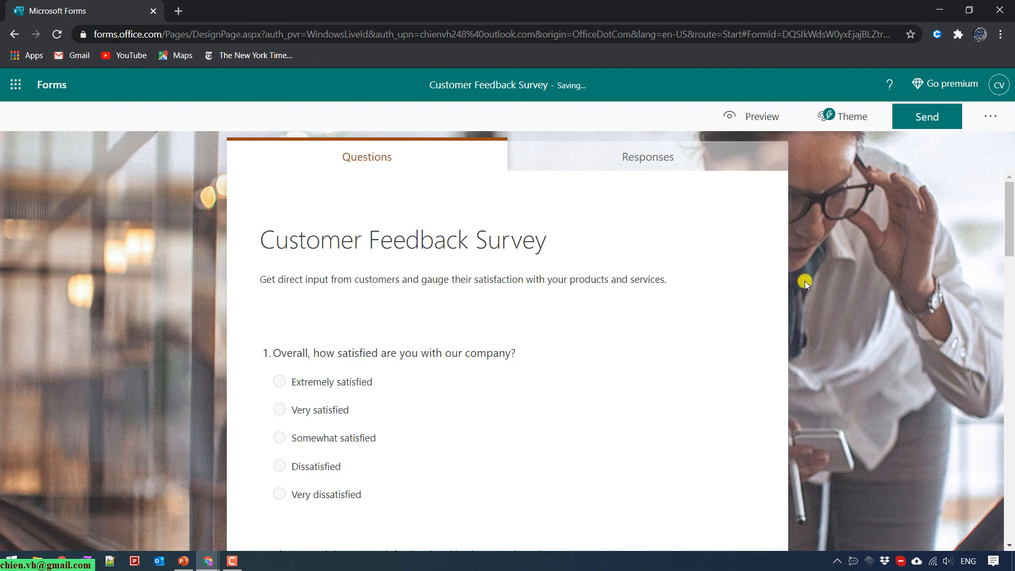
scroll(809, 282, "down", 5)
scroll(818, 282, "up", 5)
Copy the survey's response link from Send and open a new incognito browser window.
left_click(654, 160)
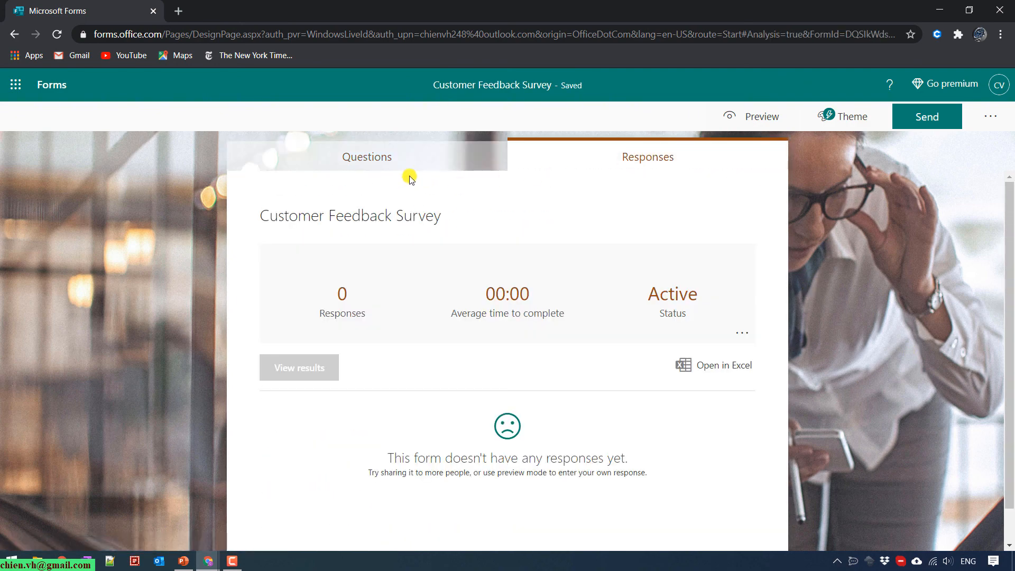
left_click(960, 117)
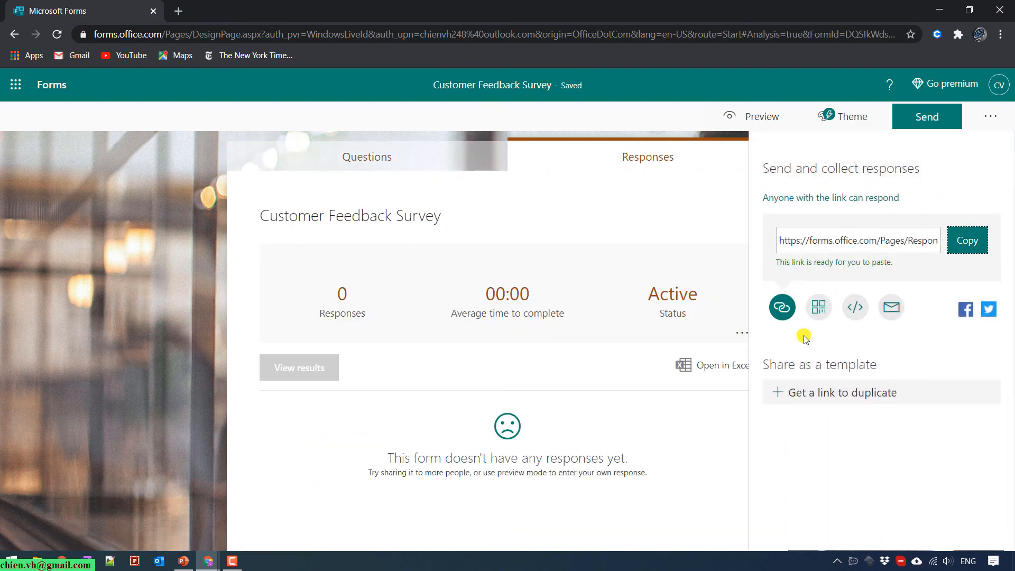
left_click(1000, 34)
left_click(946, 85)
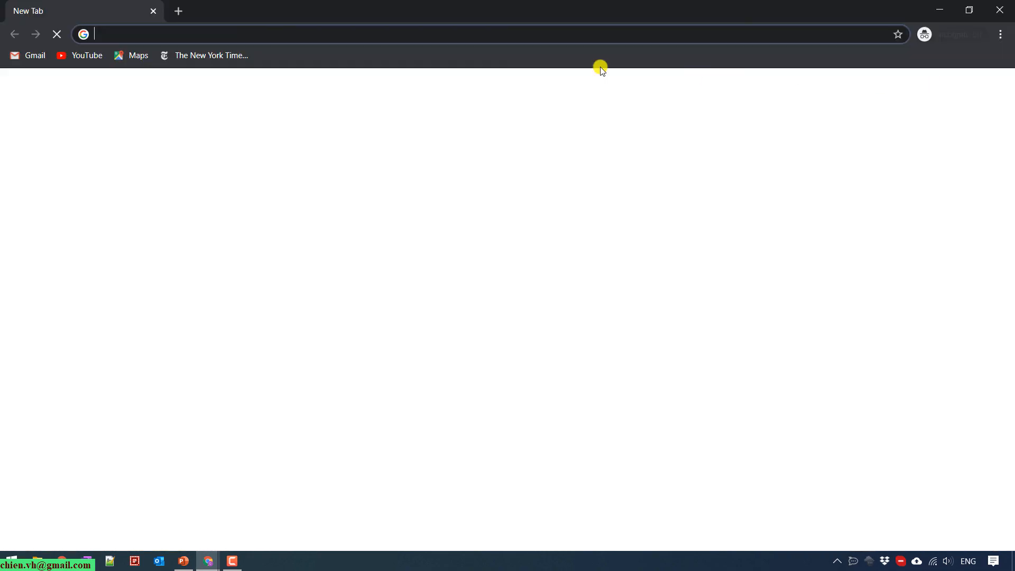
Open the pasted survey link and answer: Extremely well, Excellent value, Extremely responsive.
right_click(475, 34)
left_click(531, 136)
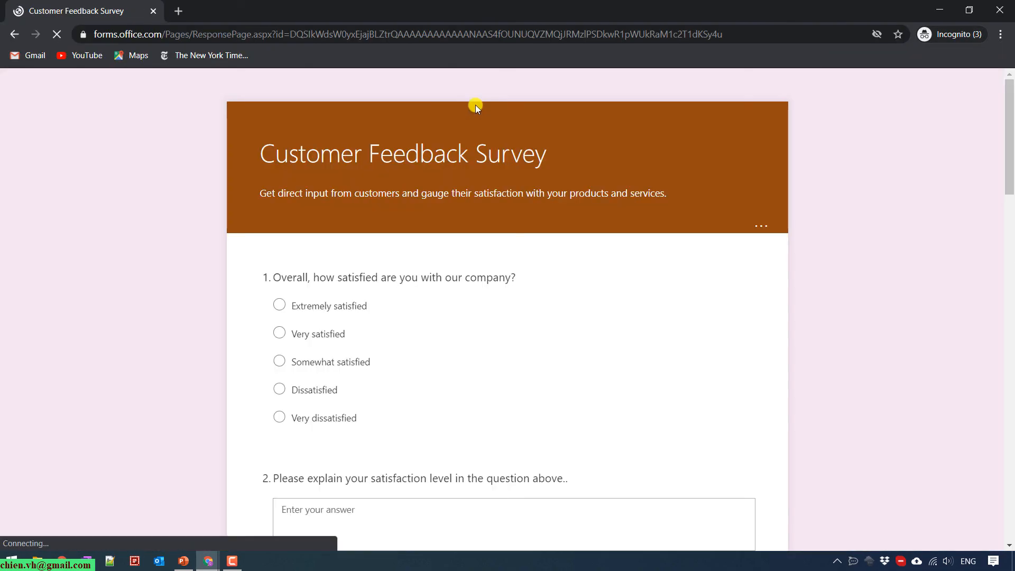
scroll(319, 399, "down", 4)
left_click(302, 317)
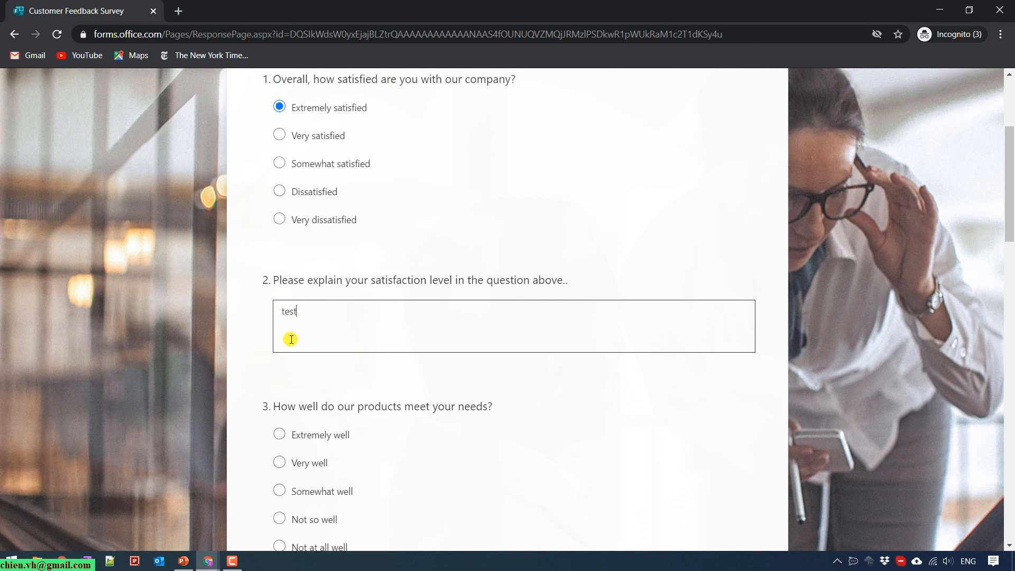
left_click(304, 437)
scroll(317, 437, "down", 5)
left_click(329, 439)
scroll(334, 428, "down", 4)
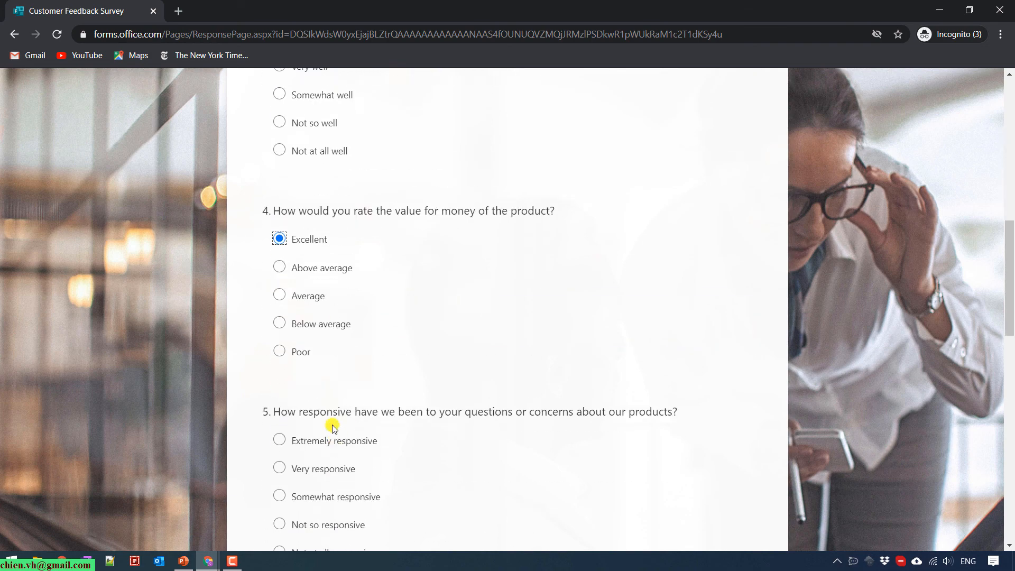
left_click(316, 441)
Add the comment 'test' to question 9, submit the response, and minimize the incognito window.
scroll(332, 433, "down", 5)
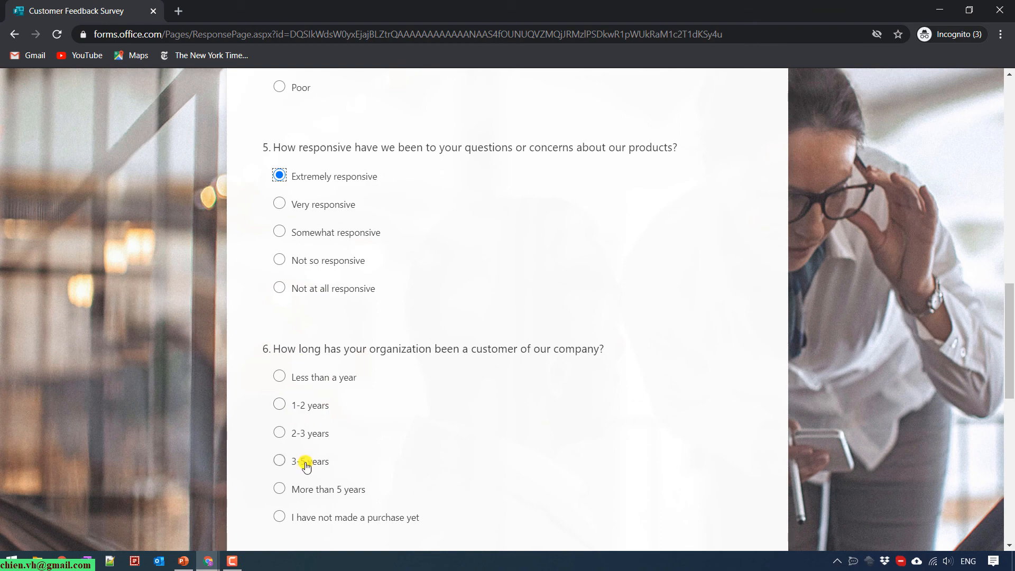
scroll(318, 481, "down", 4)
scroll(320, 455, "down", 4)
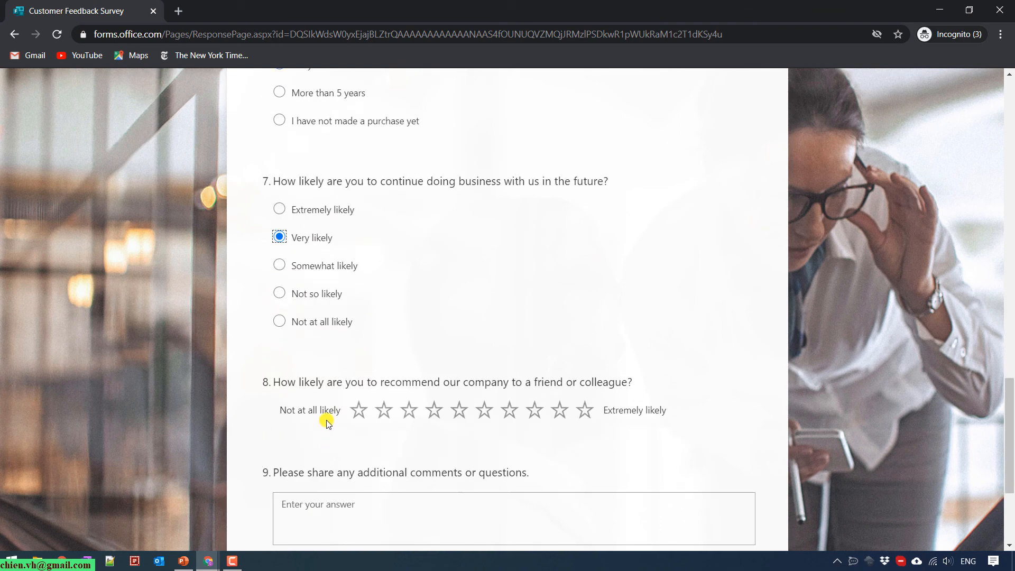
scroll(483, 461, "down", 3)
left_click(333, 390)
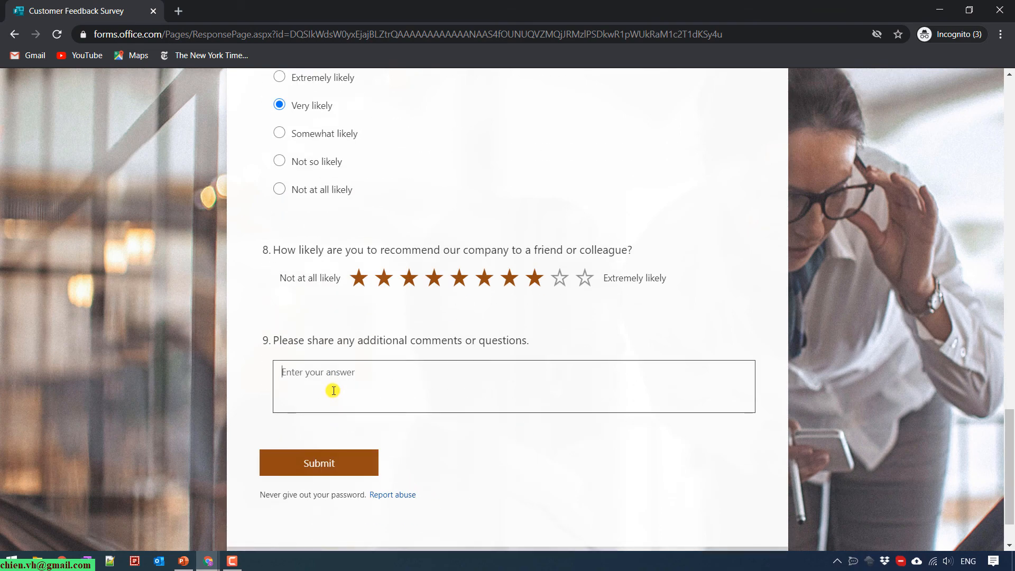
type("test")
left_click(333, 465)
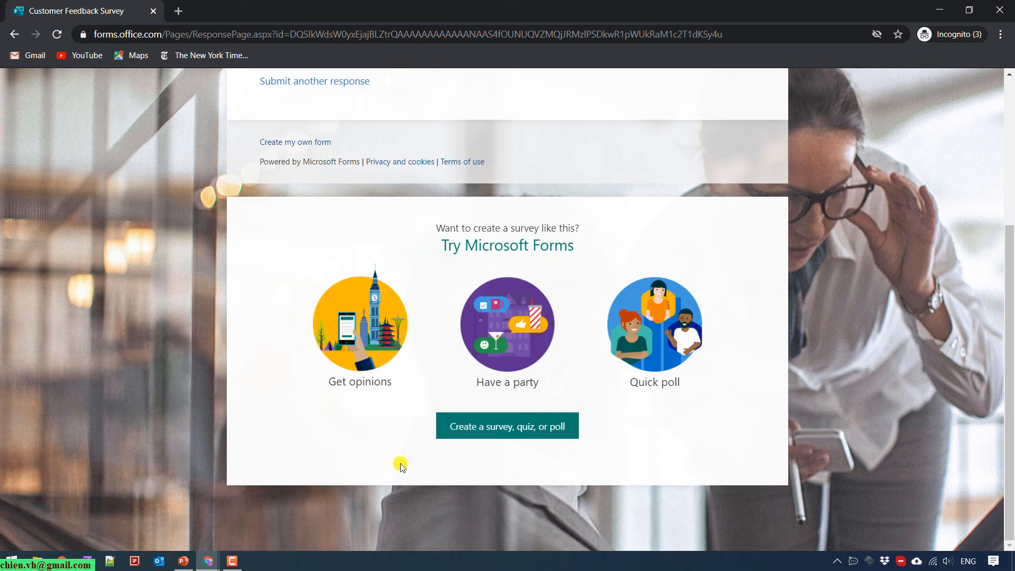
scroll(574, 368, "up", 4)
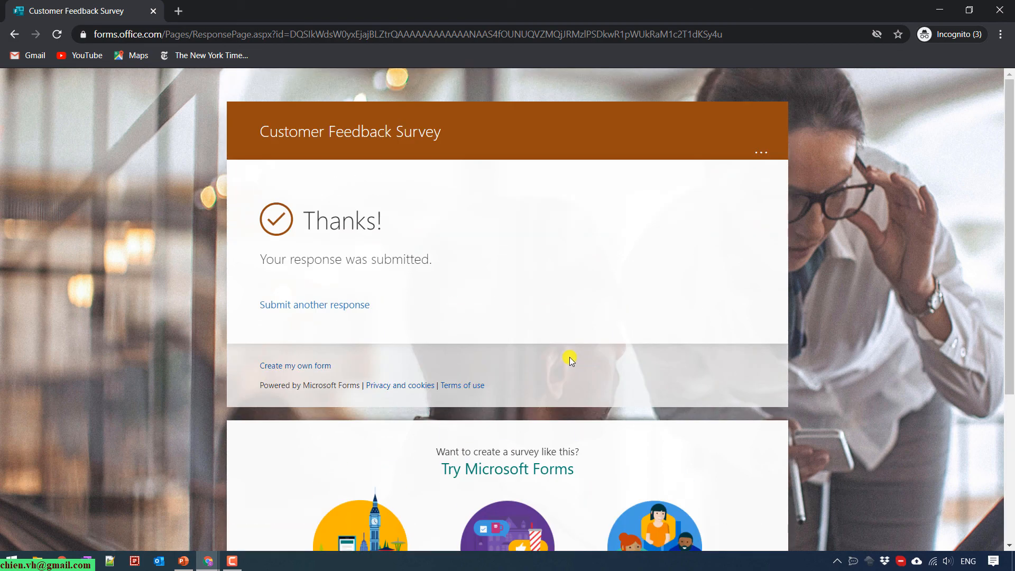
left_click(943, 11)
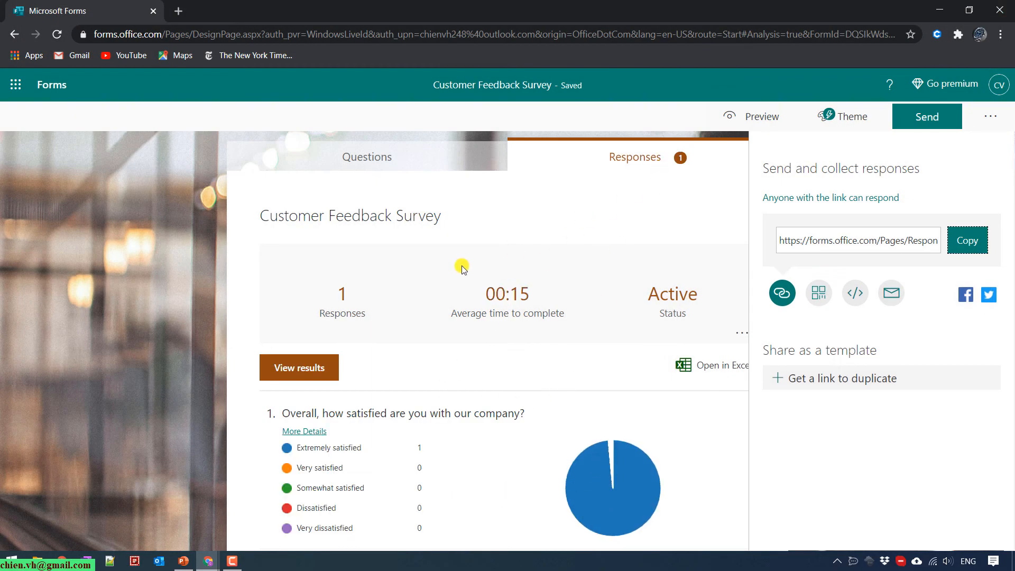
Scroll through the Customer Feedback Survey's per-question charts for its 1 response, then return to Questions.
scroll(376, 358, "down", 3)
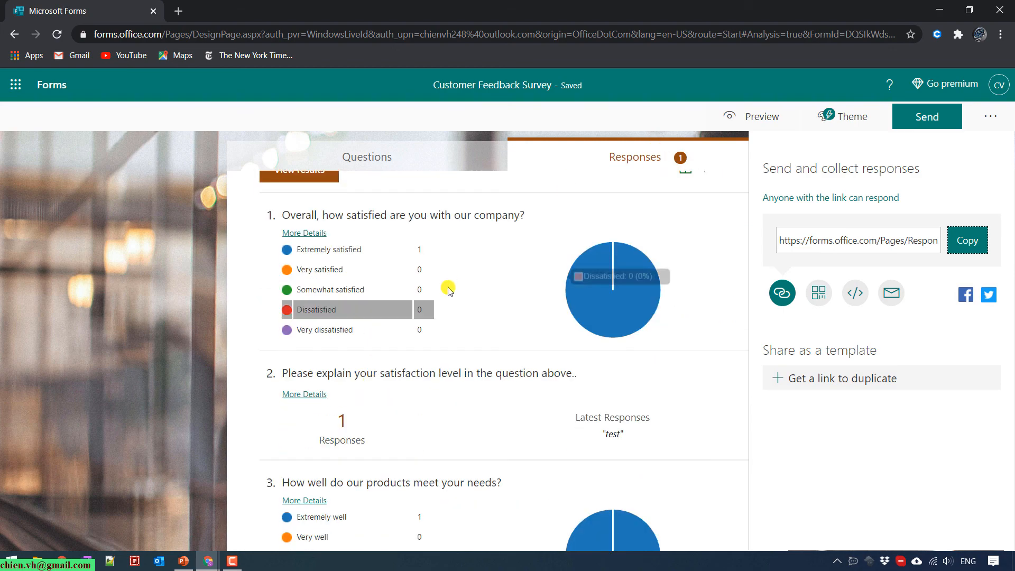
scroll(381, 252, "down", 1)
scroll(347, 414, "down", 12)
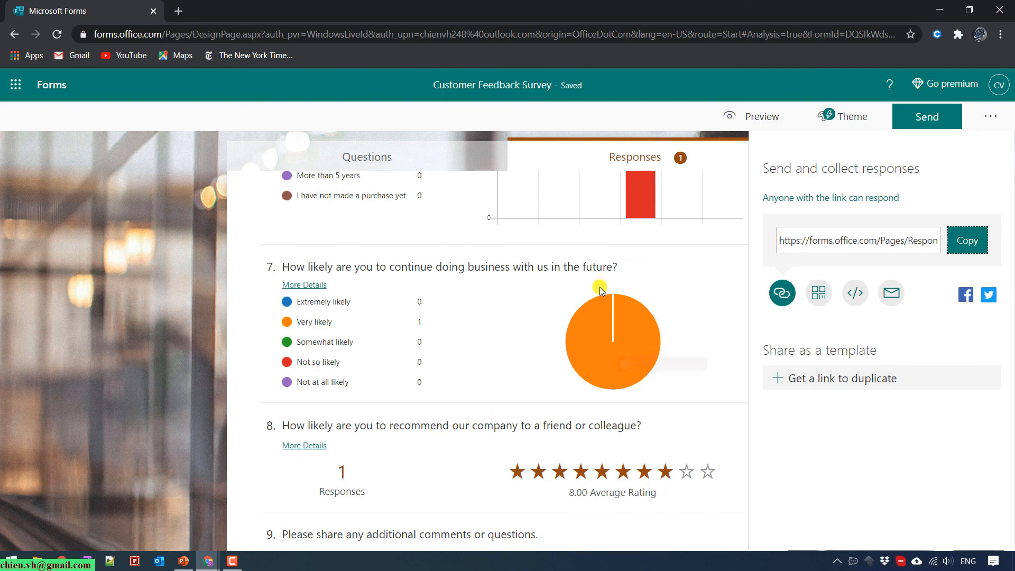
scroll(607, 340, "up", 16)
left_click(403, 151)
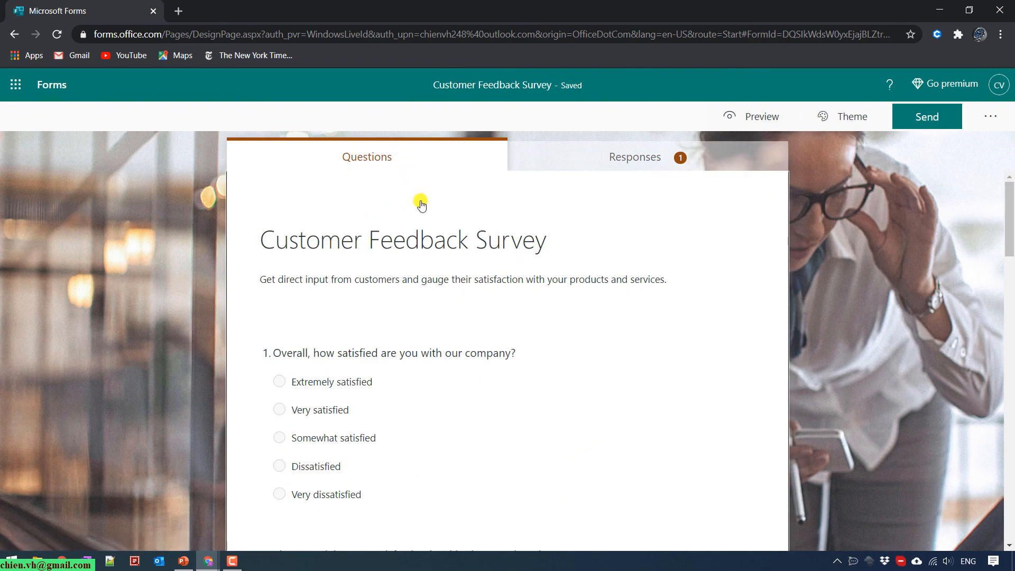
scroll(415, 319, "down", 20)
scroll(421, 334, "down", 5)
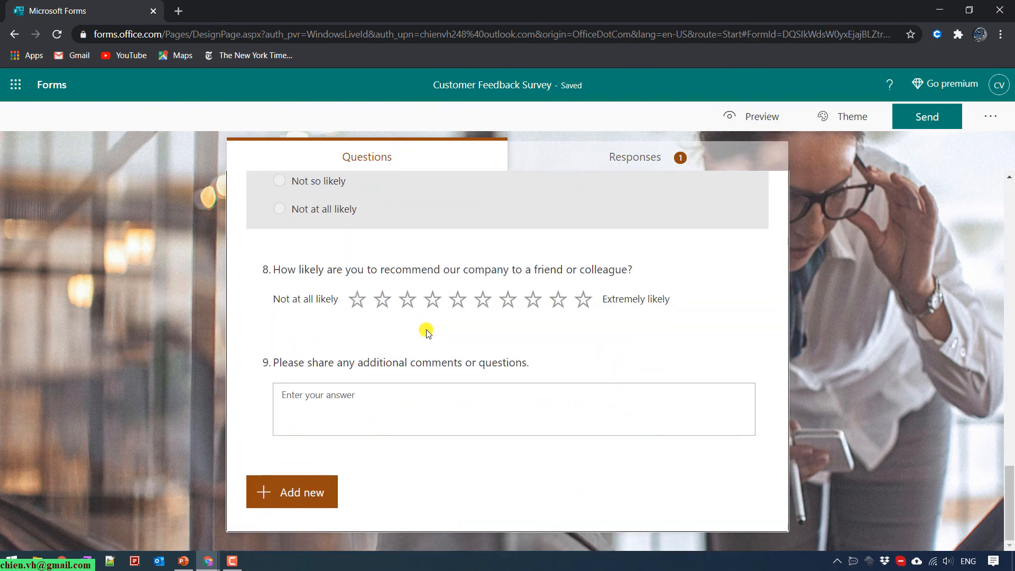
left_click(582, 294)
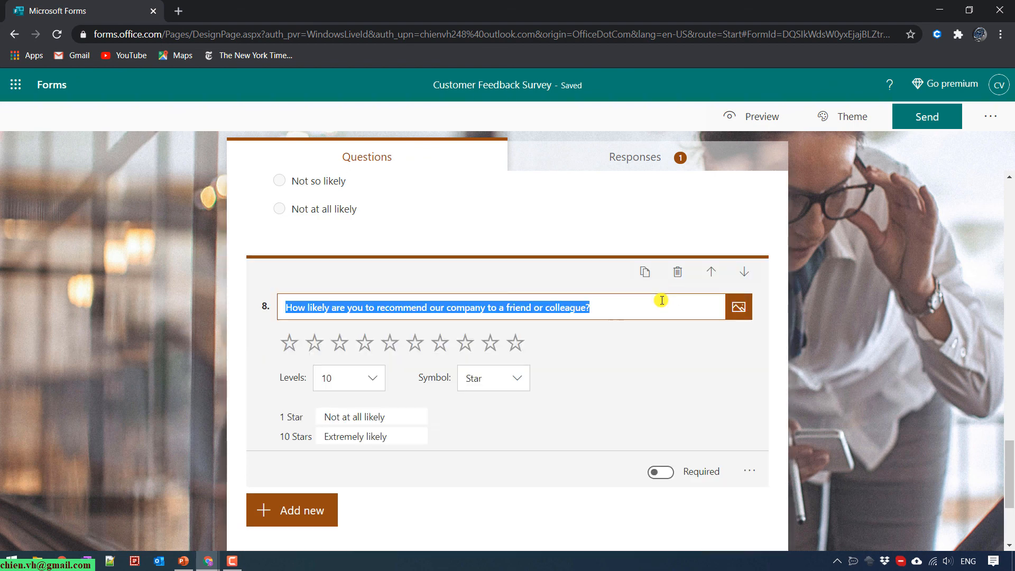
left_click(636, 350)
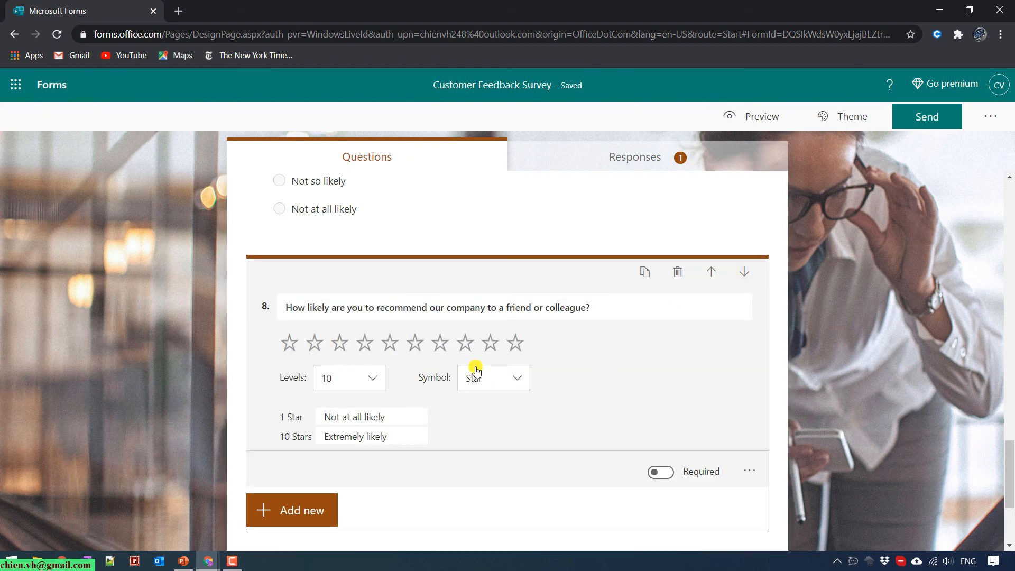
left_click(830, 397)
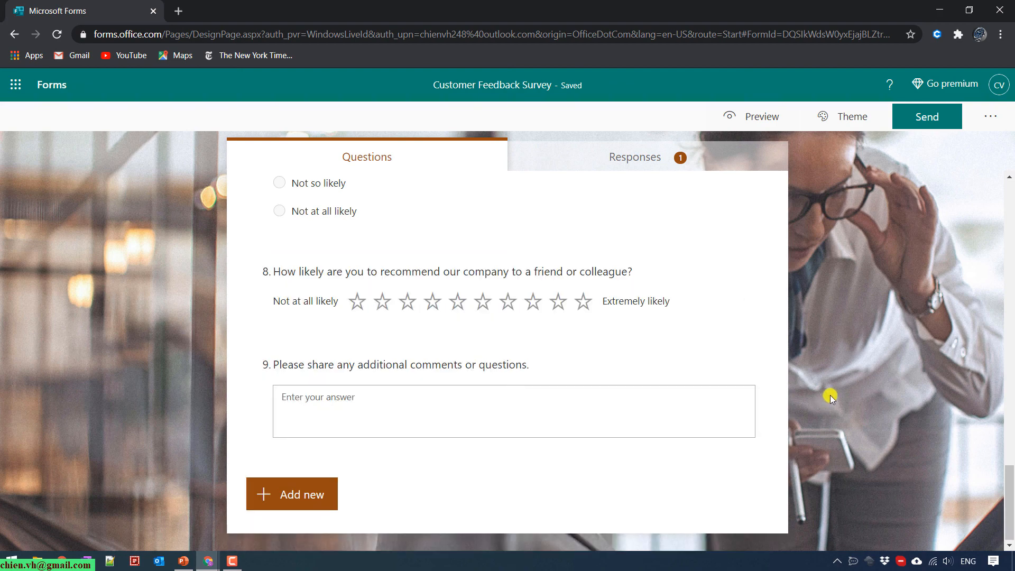
left_click(287, 285)
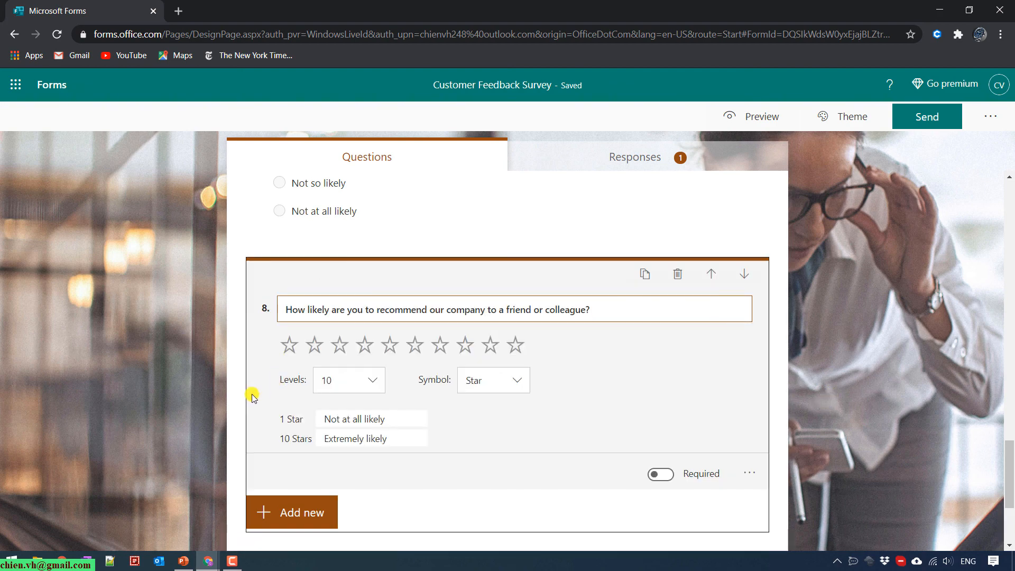
left_click(197, 391)
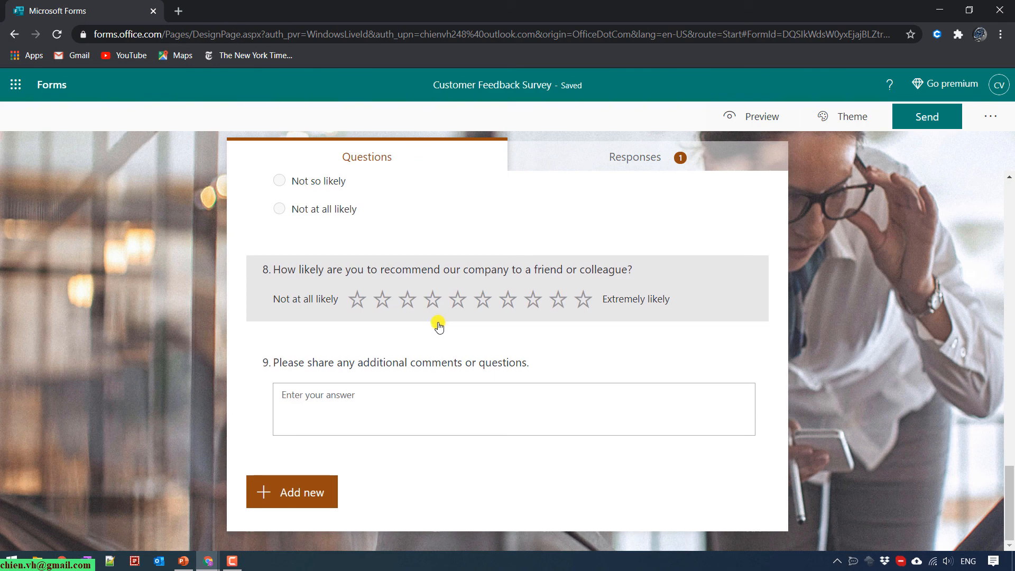
scroll(403, 381, "up", 20)
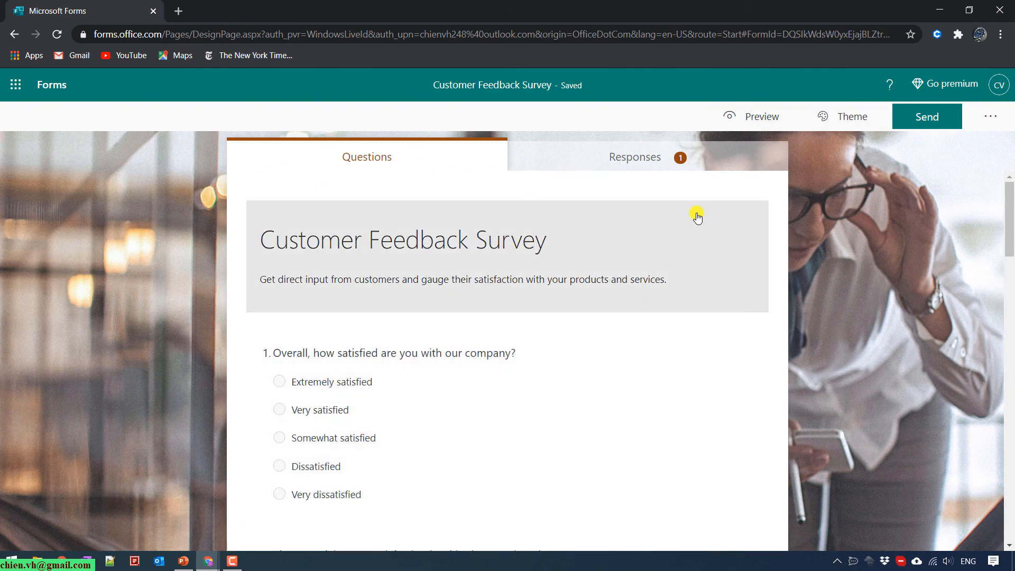
Go to the Forms start page and scan the recent forms, including Customer Feedback Survey.
left_click(44, 89)
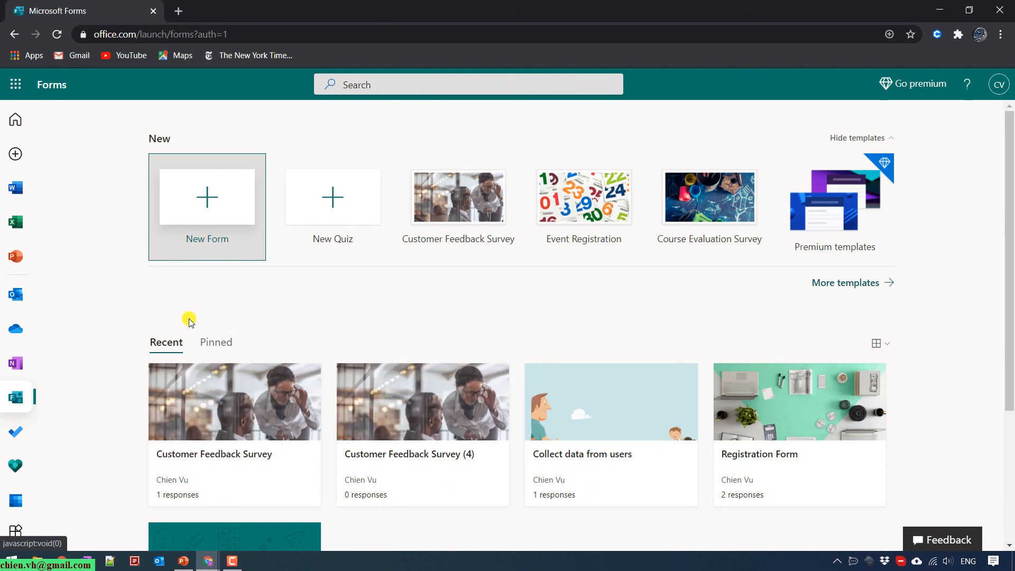
scroll(83, 301, "down", 1)
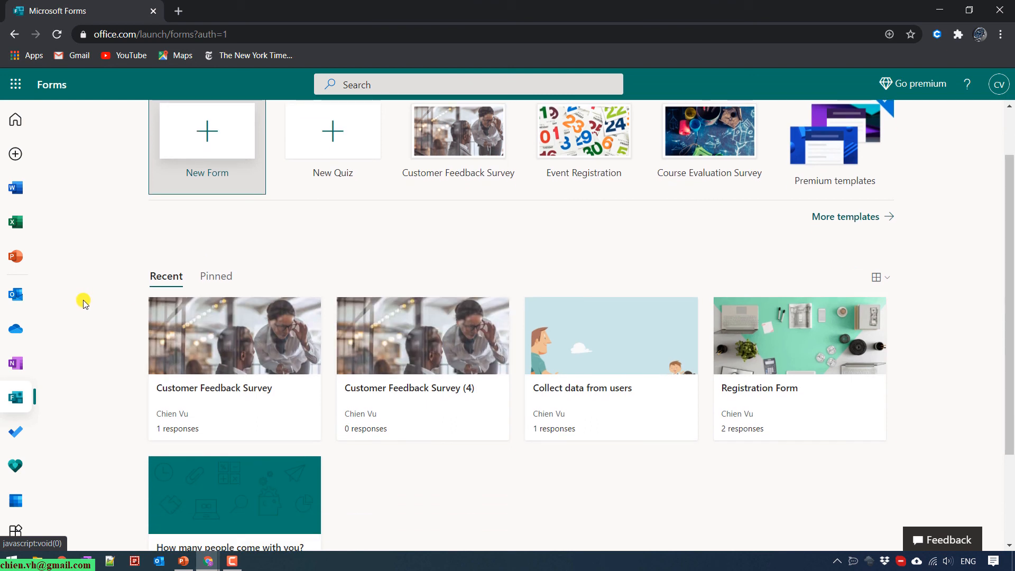
scroll(83, 301, "up", 1)
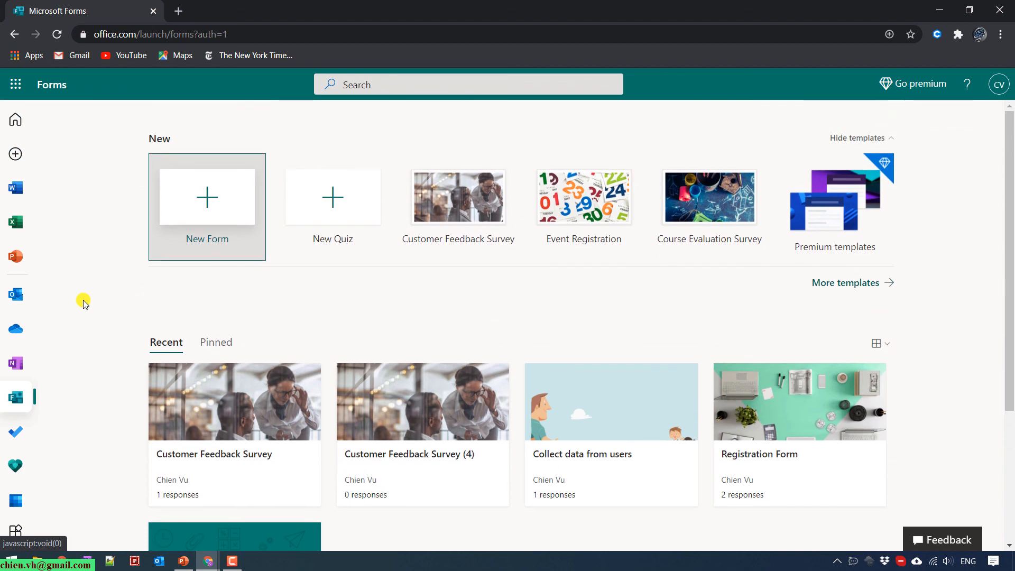